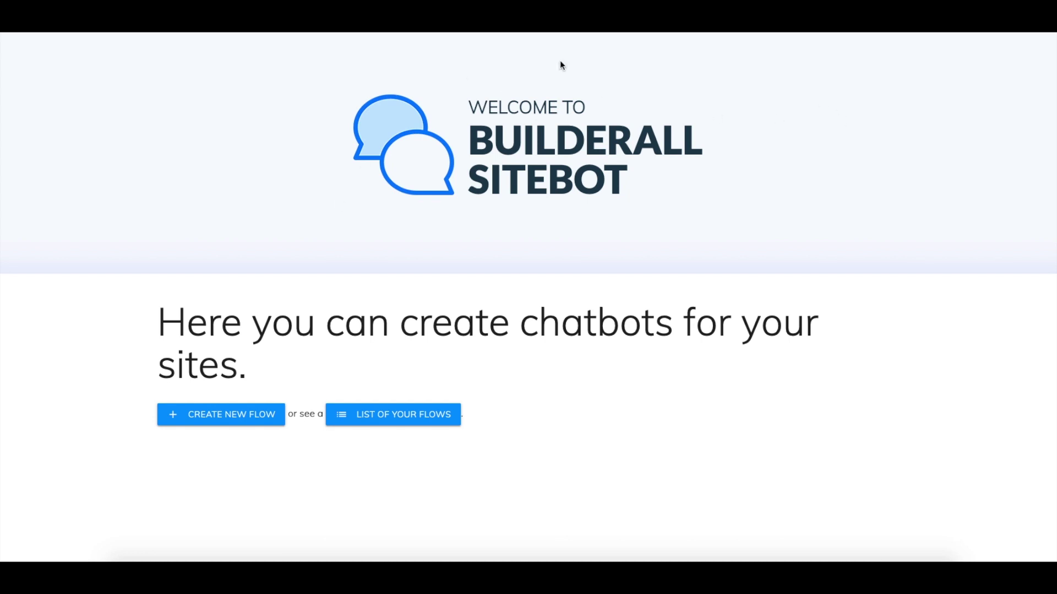
Create a new flow named 'test' and open it in the flow editor
left_click(226, 416)
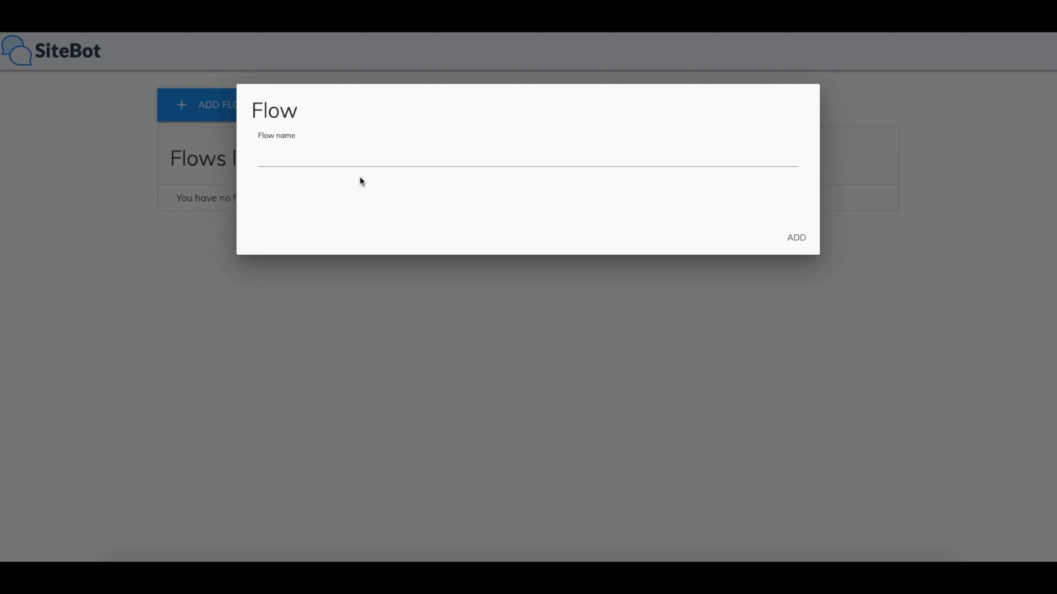
left_click(375, 155)
type("test")
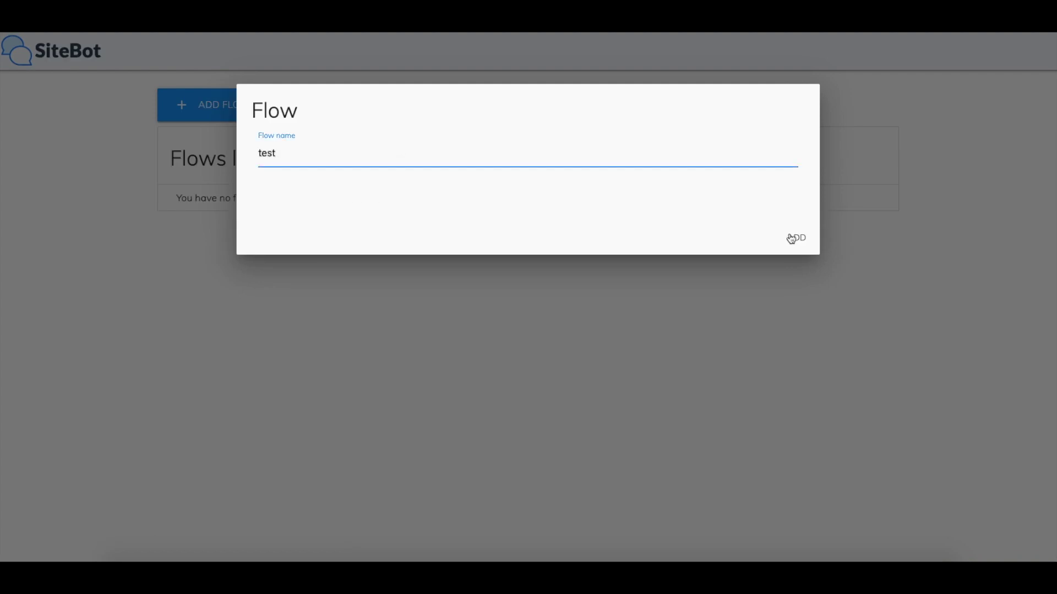
left_click(796, 238)
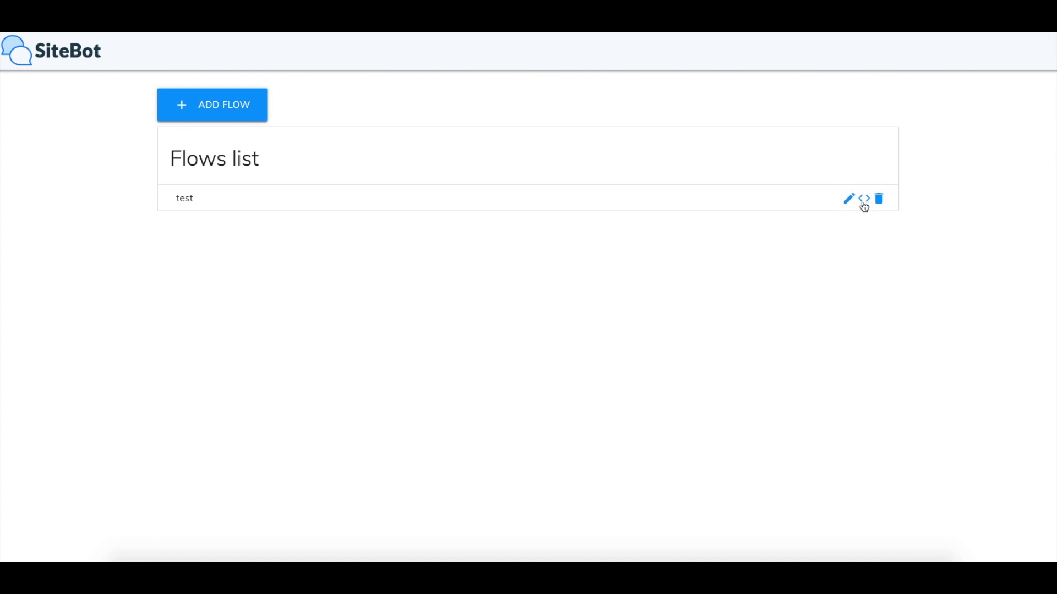
left_click(194, 198)
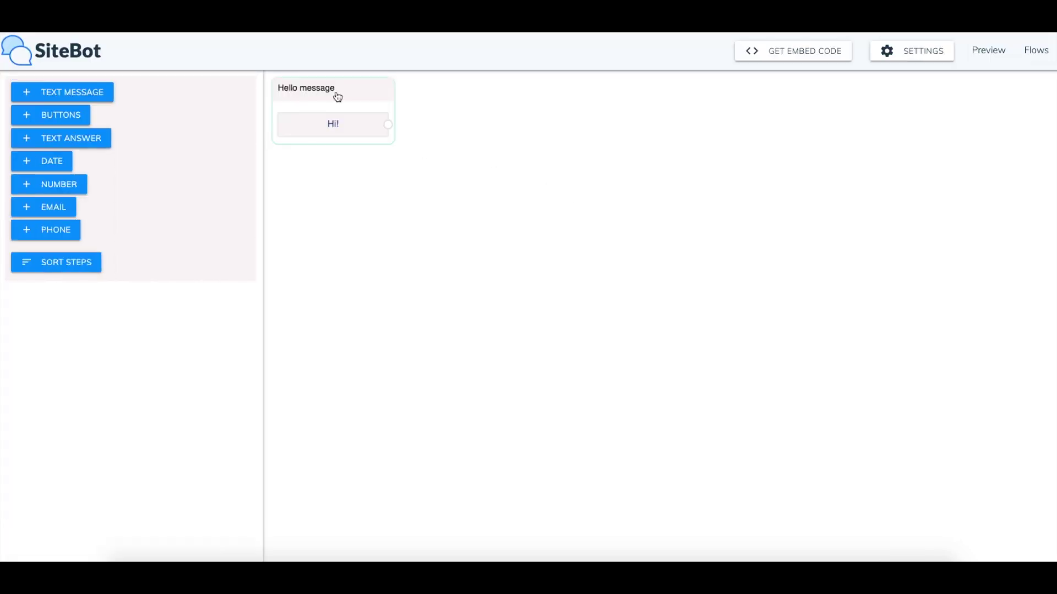
Replace the Hello message text with 'How are you today?'
left_click_drag(338, 98, 344, 106)
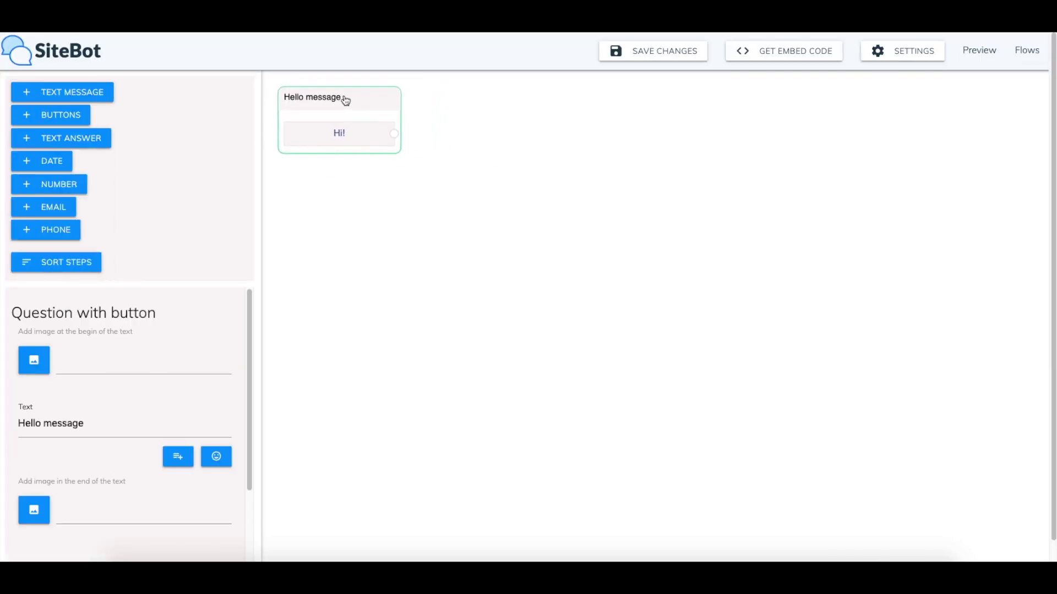
left_click_drag(369, 99, 365, 97)
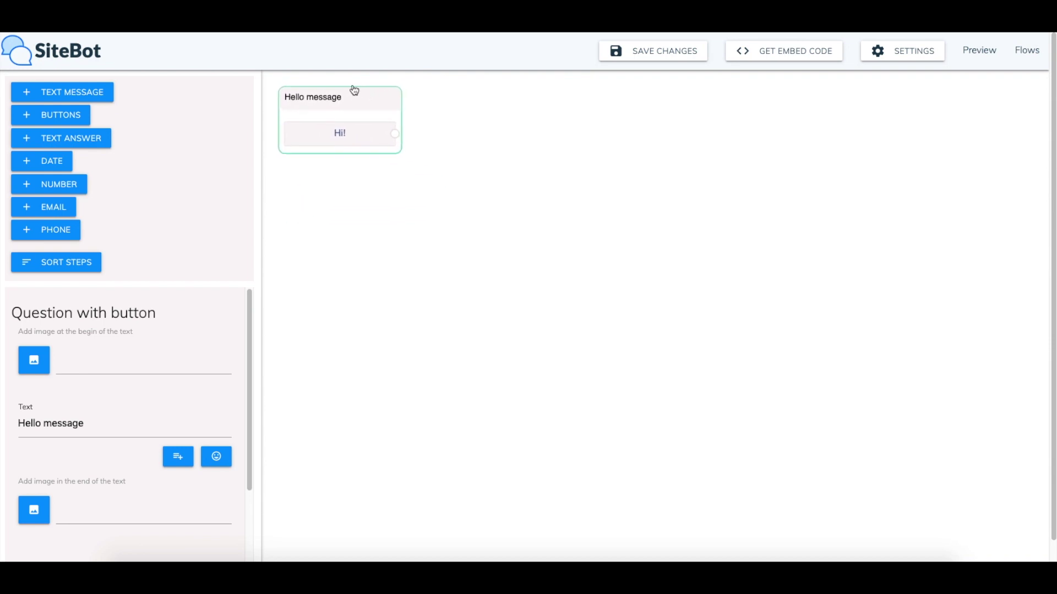
triple_click(99, 418)
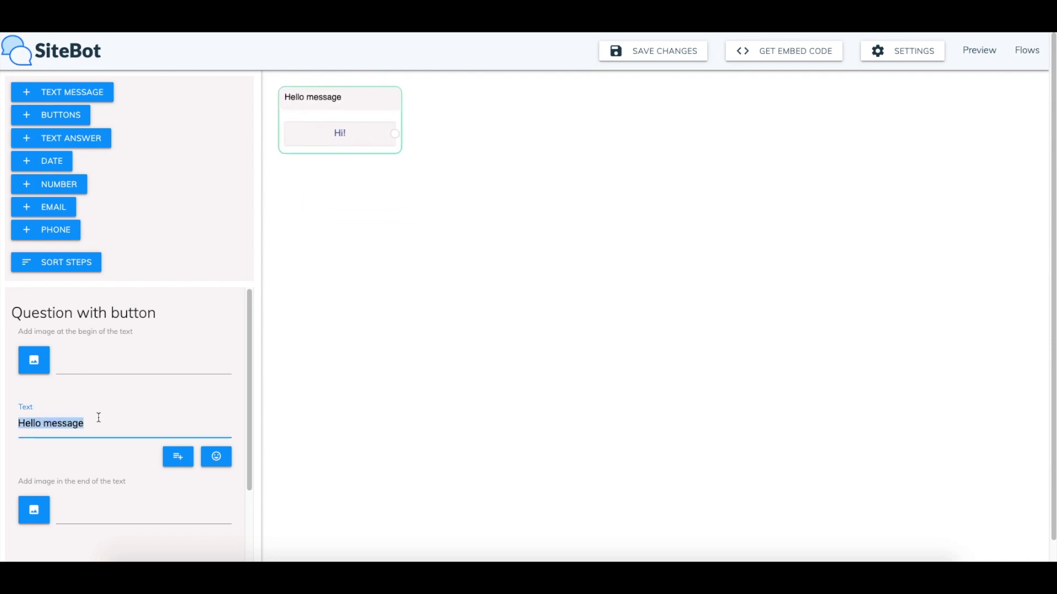
type("How are you today?")
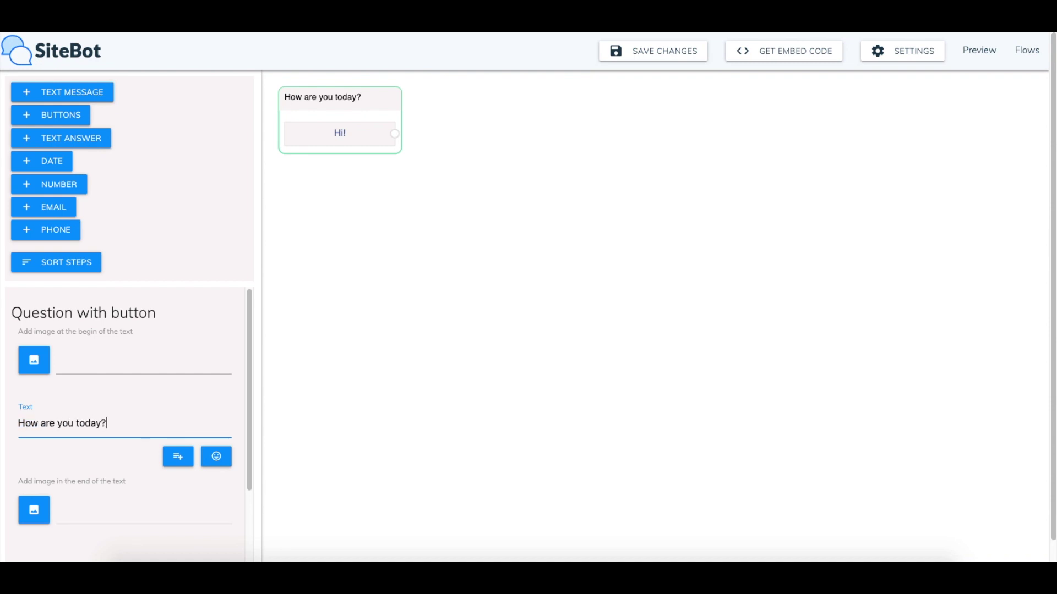
Rename the Hi! reply button to 'Good' and add a text-answer step
scroll(99, 429, "down", 2)
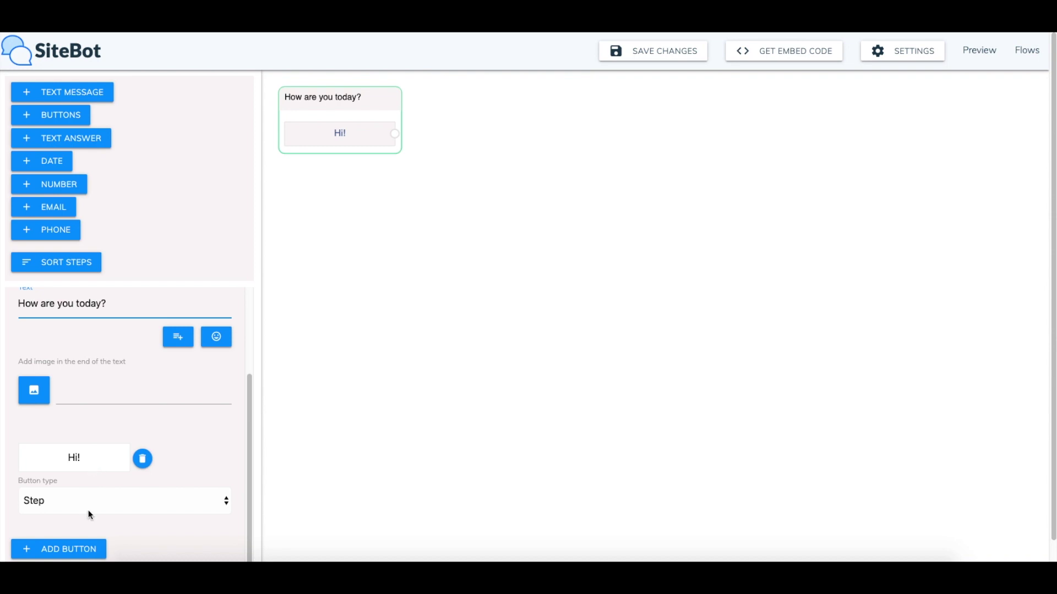
scroll(88, 510, "down", 1)
triple_click(39, 436)
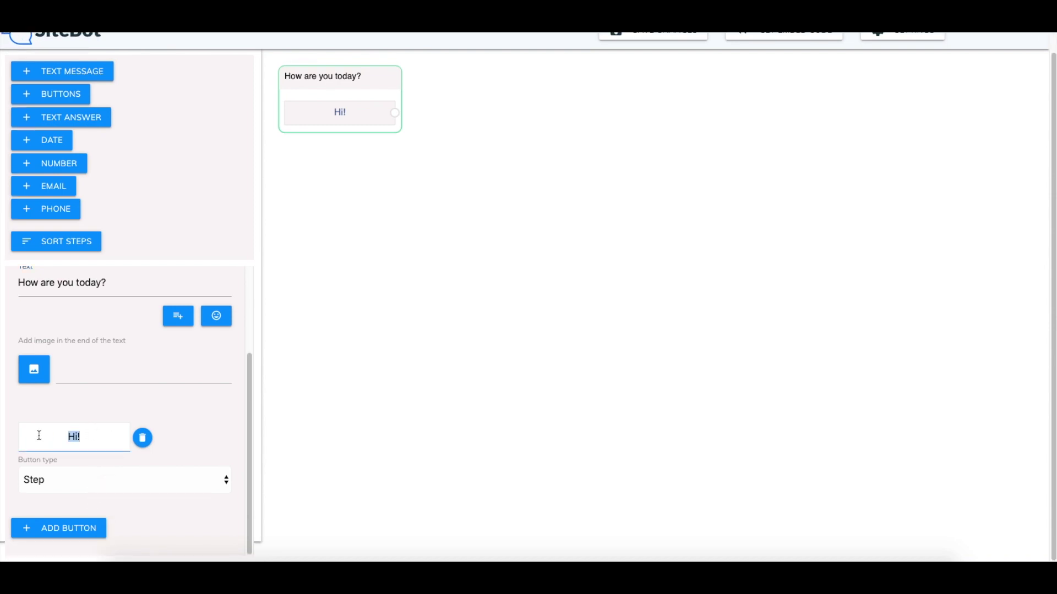
type("Good")
left_click(83, 118)
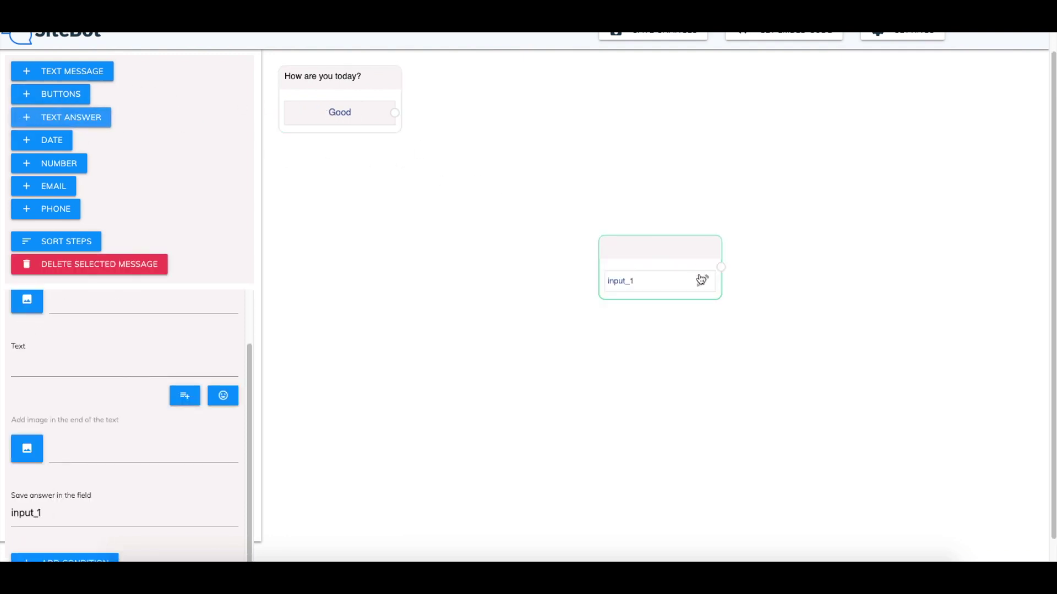
Make the new step ask 'May I have your name?' and save the reply as user_name
left_click_drag(658, 237, 505, 131)
left_click(165, 365)
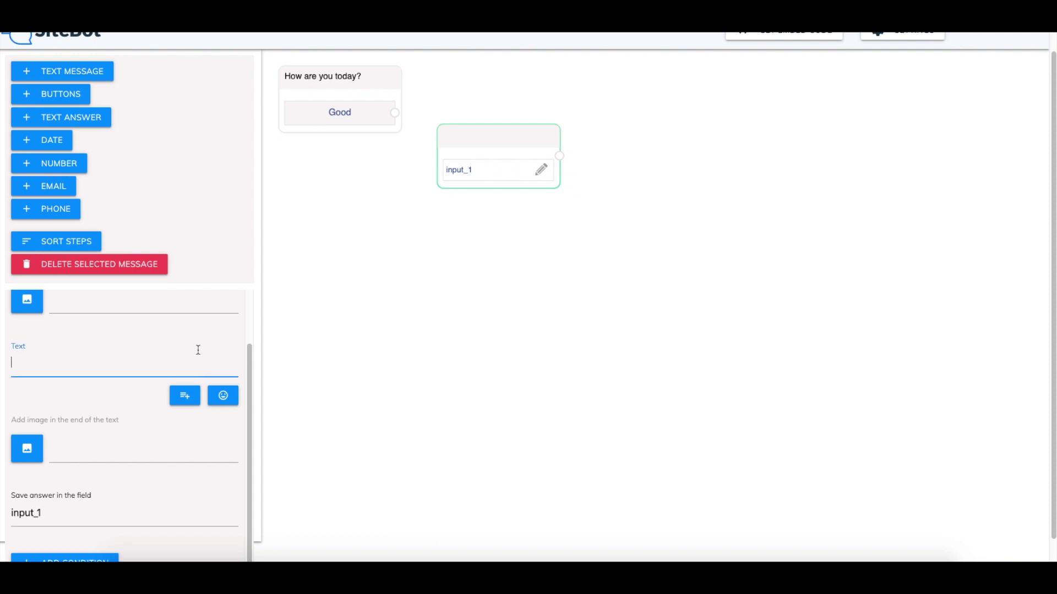
type("May I have you")
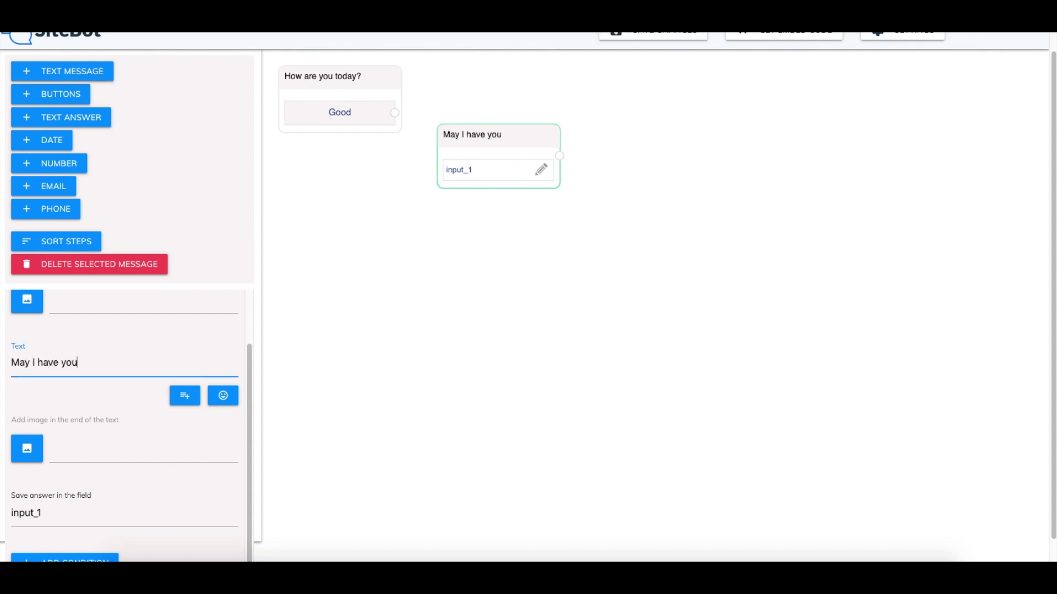
type("r name?")
left_click_drag(489, 141, 474, 131)
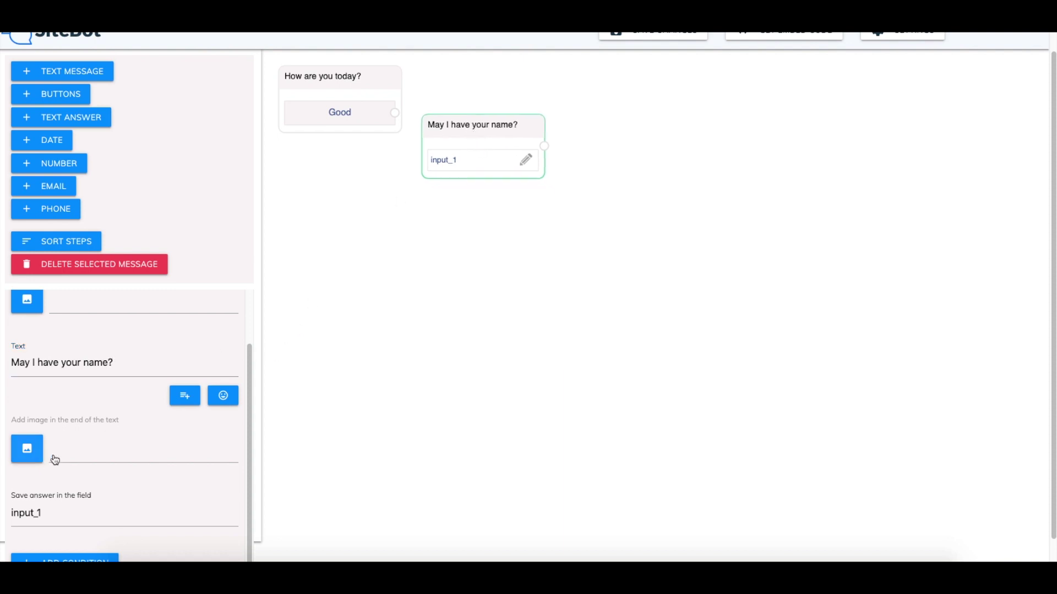
scroll(90, 472, "down", 1)
double_click(62, 486)
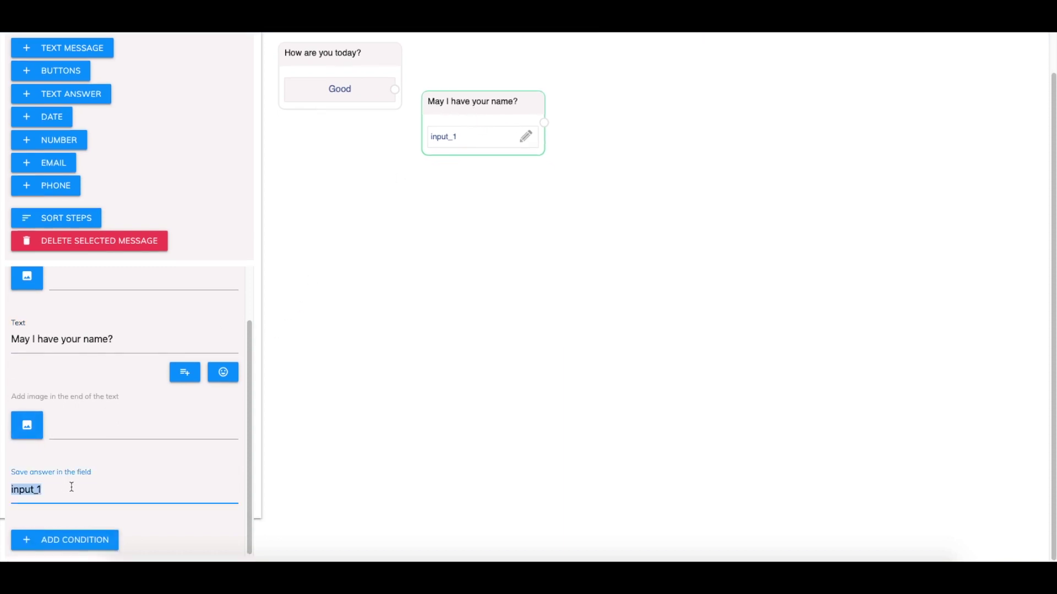
type("user_name")
left_click_drag(502, 102, 497, 103)
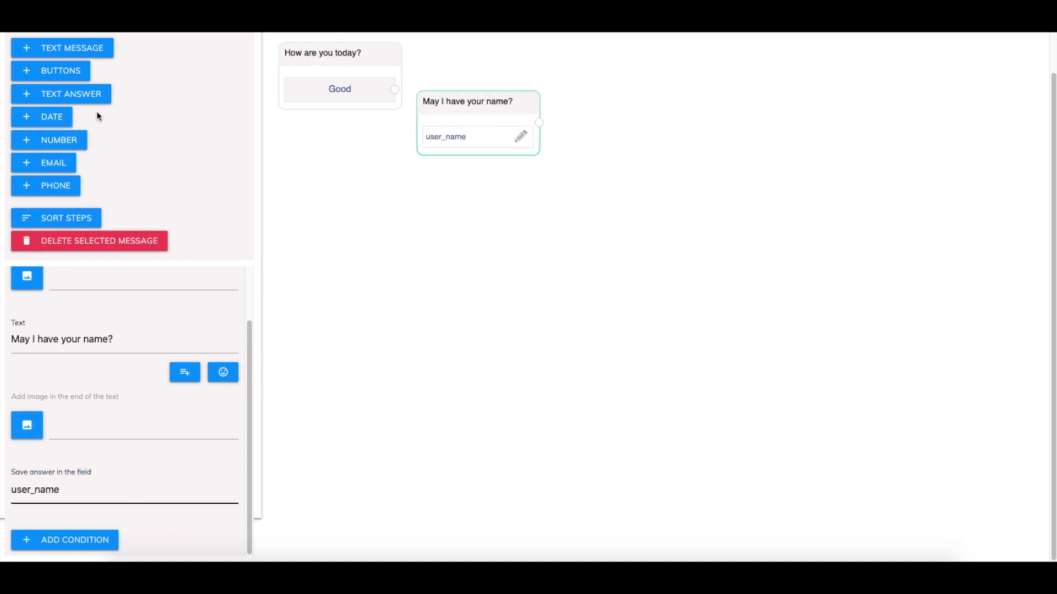
left_click_drag(483, 106, 497, 119)
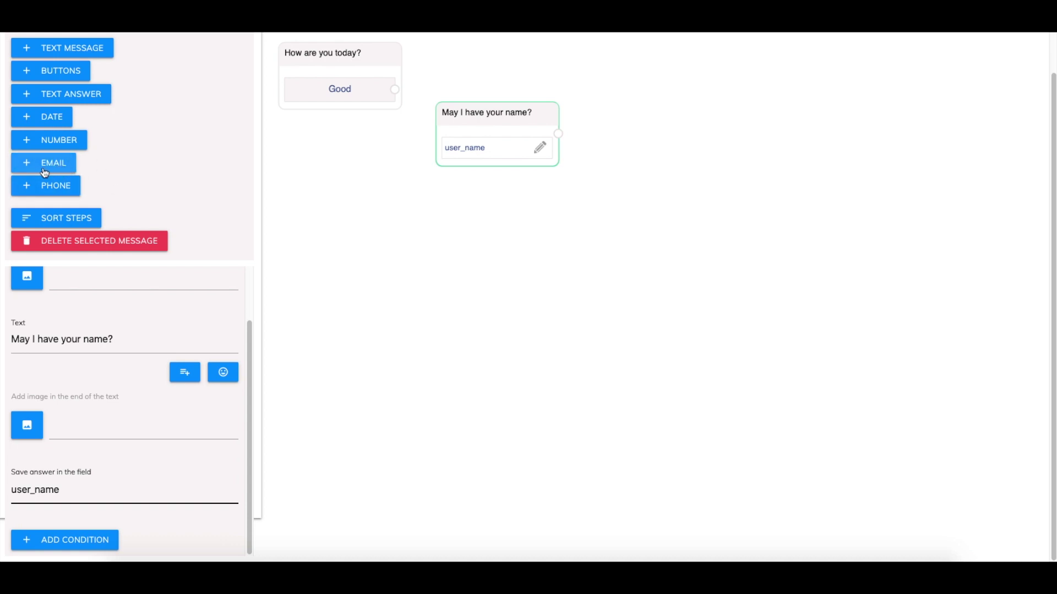
Add an email step saying 'Thanks {{user_name}}, may I also have your email so I can send you goodies'
left_click(56, 168)
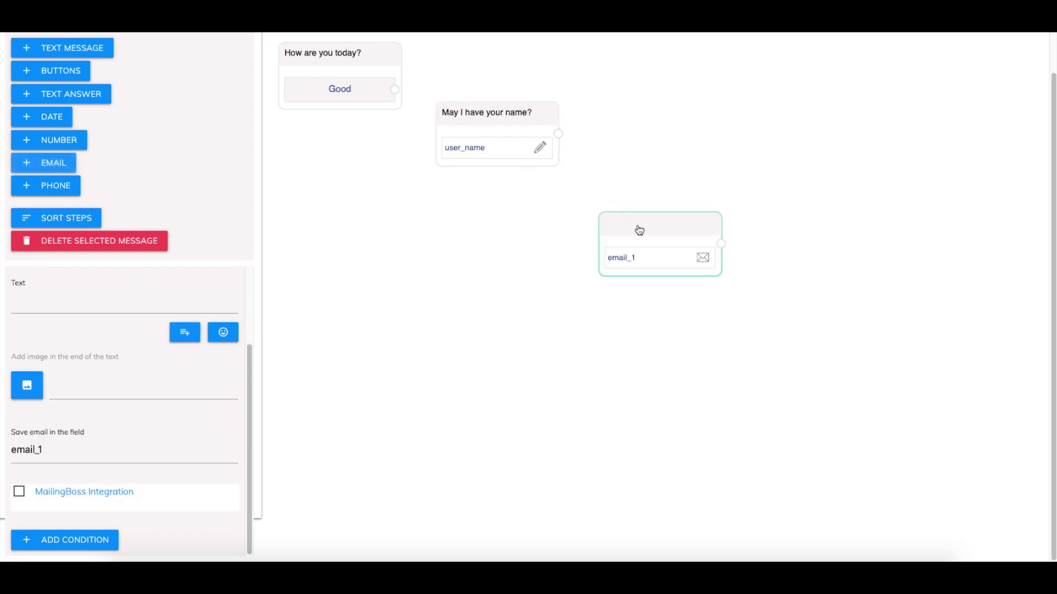
left_click_drag(637, 228, 632, 183)
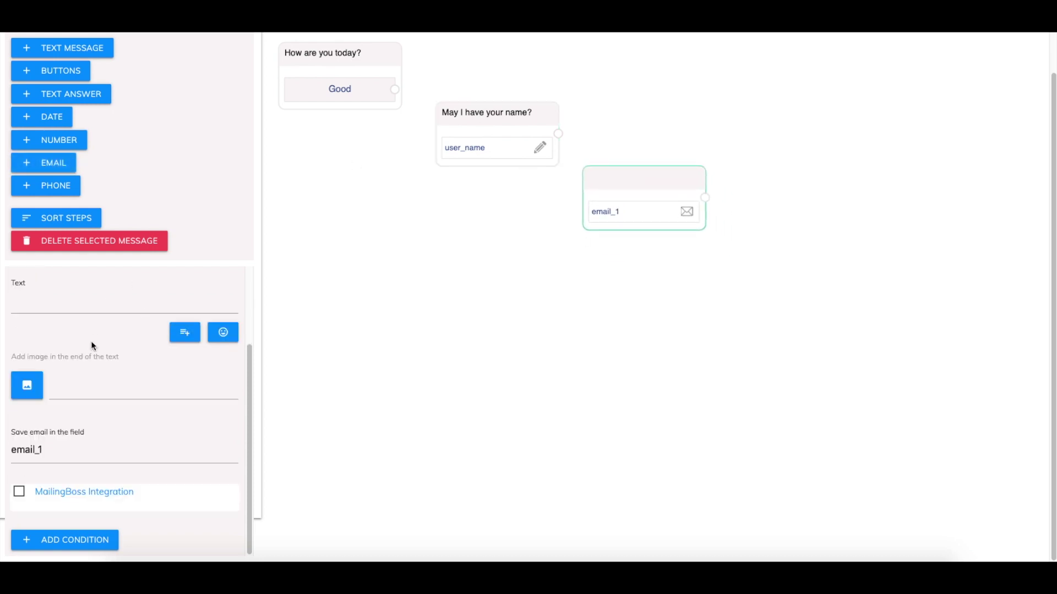
scroll(88, 339, "up", 3)
left_click(49, 408)
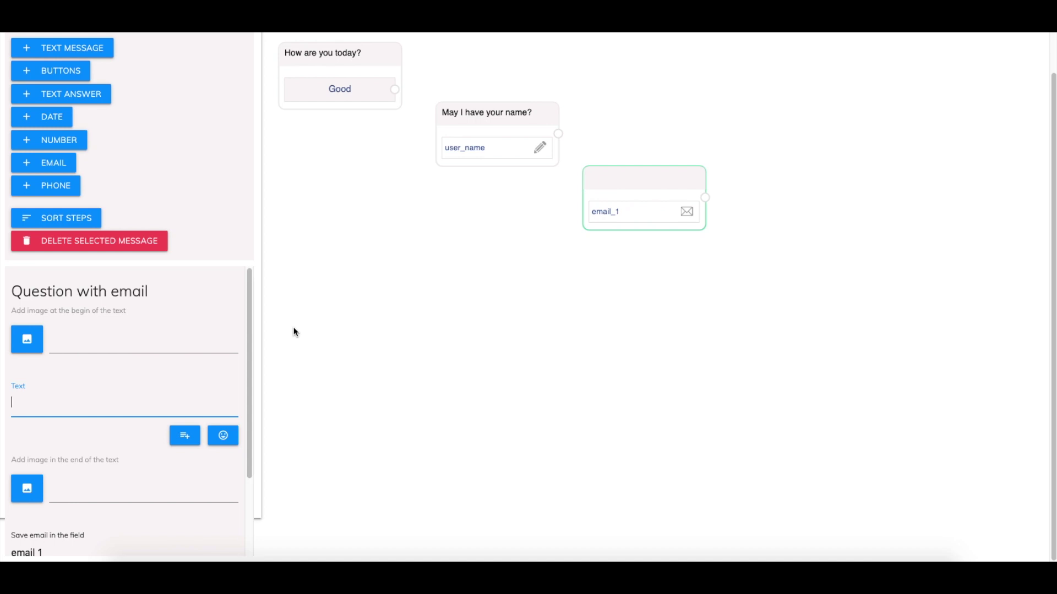
type("Thanks")
left_click(186, 437)
left_click(198, 444)
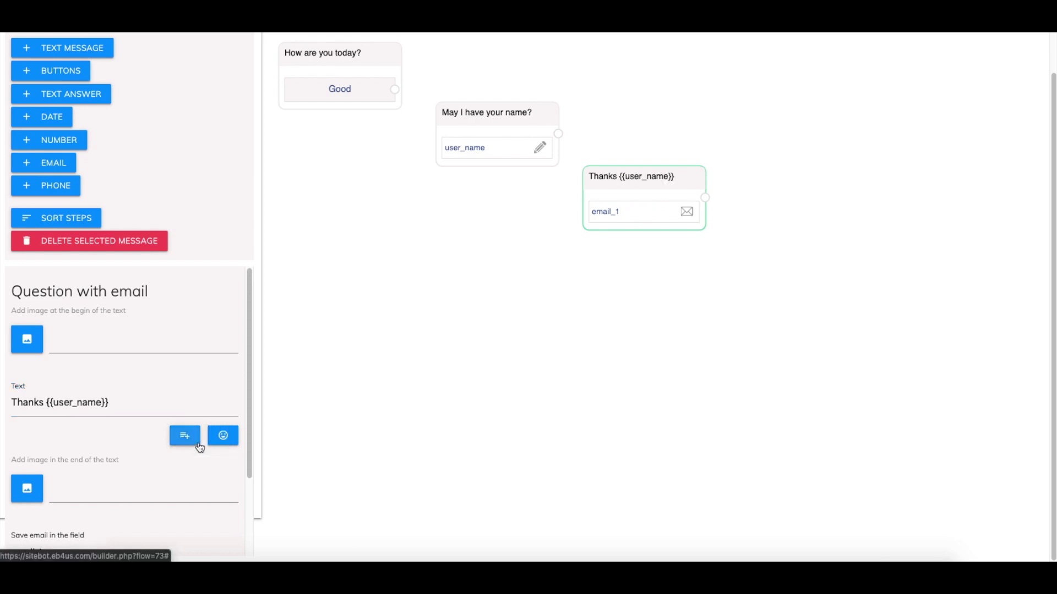
left_click(120, 402)
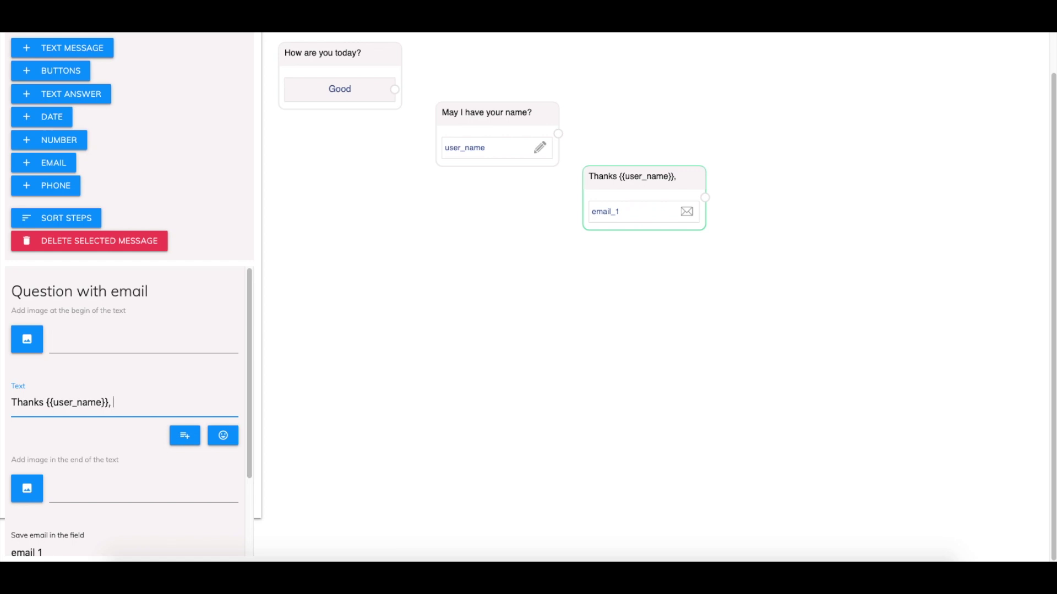
type("Ma")
key("BackSpace")
type("may I")
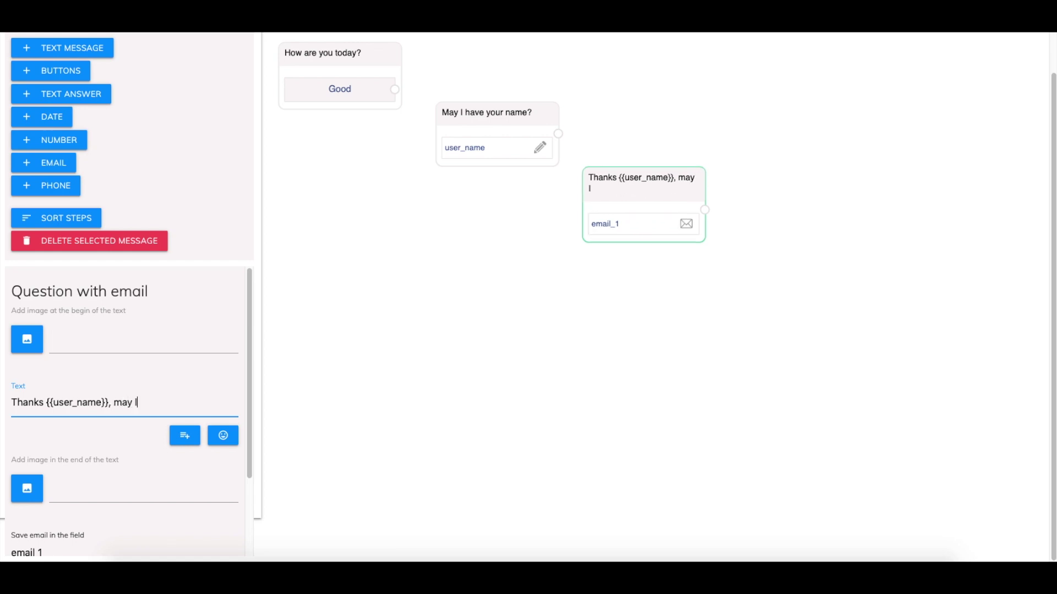
type(" also have your")
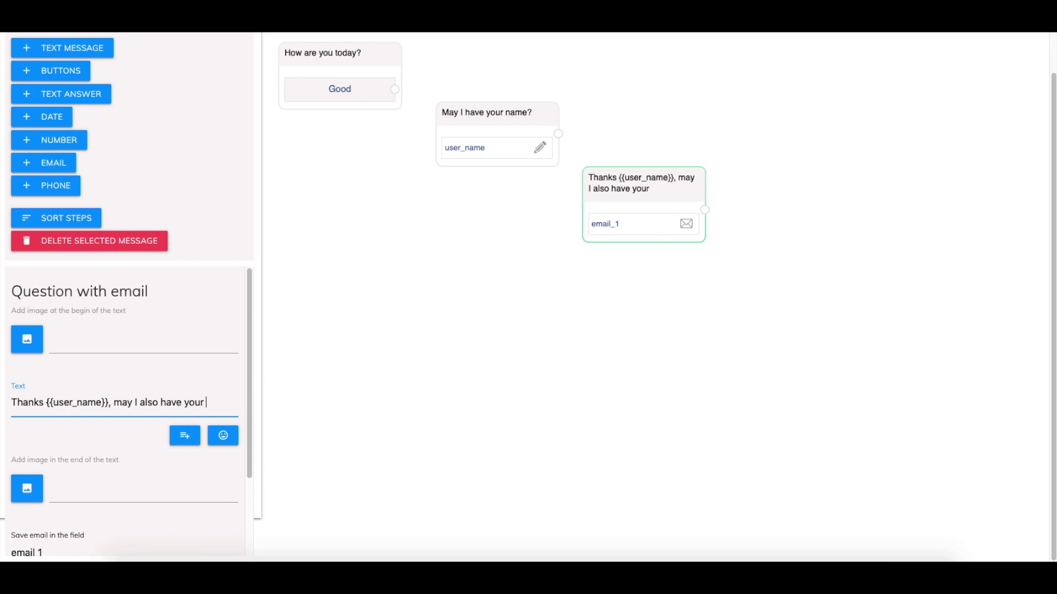
type(" email so I c")
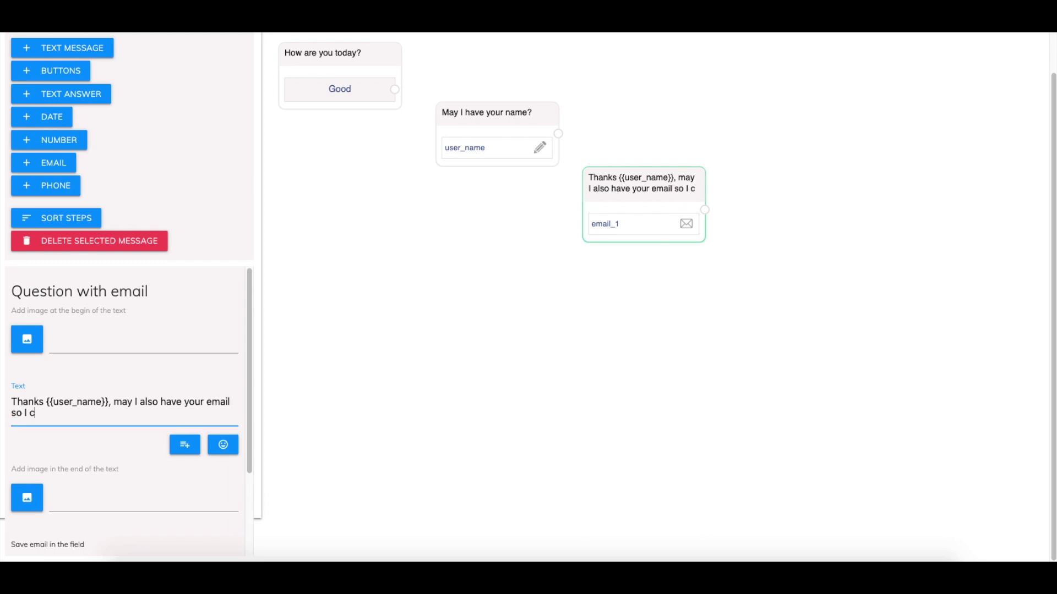
type("an send you")
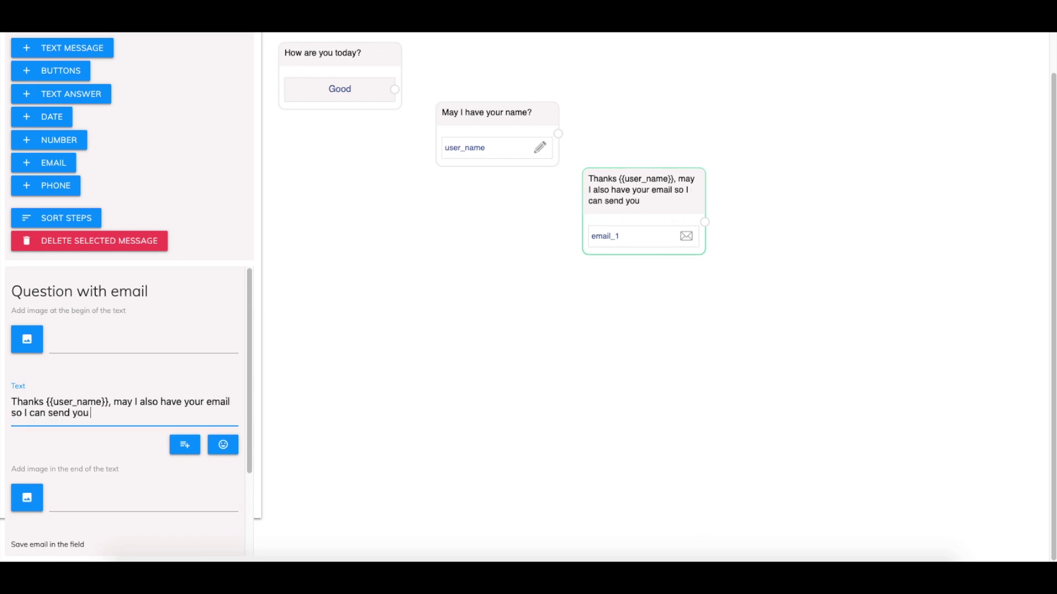
type(" goodies?")
Save the email in email_1 and enable MailingBoss Integration with the Survey list
scroll(133, 468, "down", 3)
double_click(64, 468)
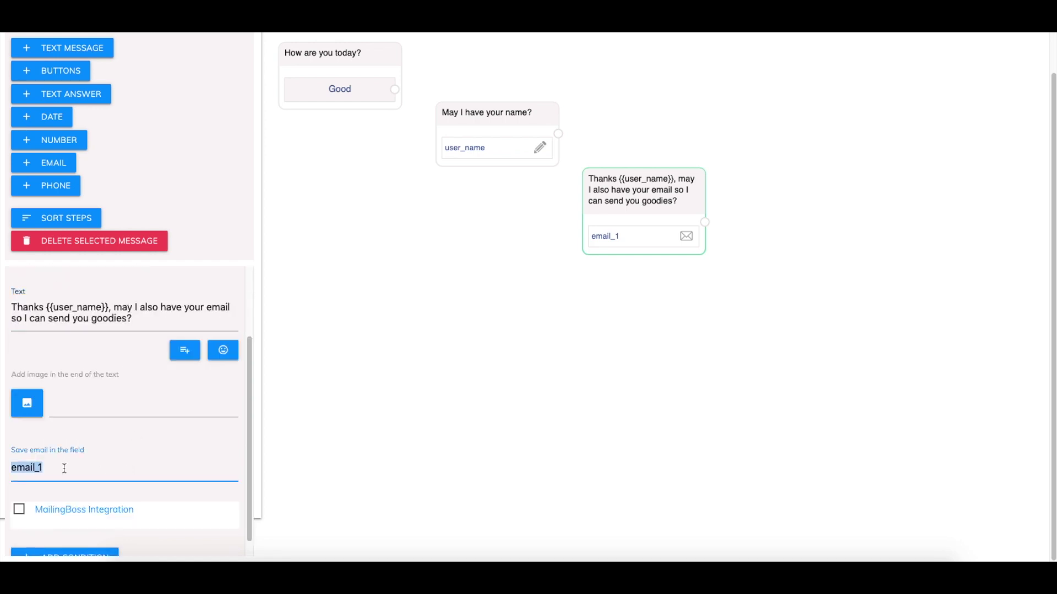
left_click(65, 468)
scroll(19, 450, "down", 1)
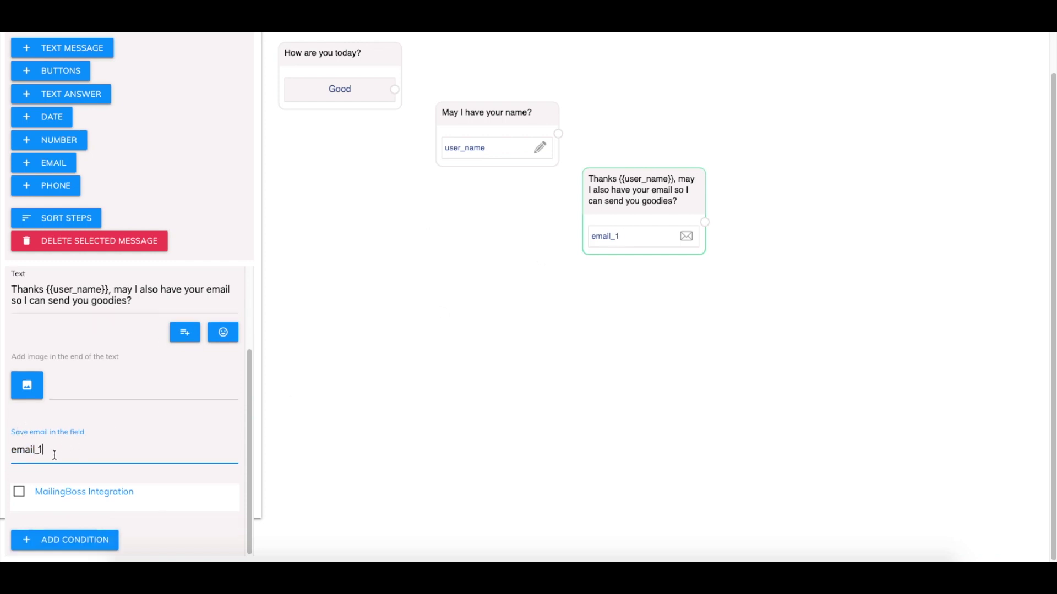
left_click(17, 491)
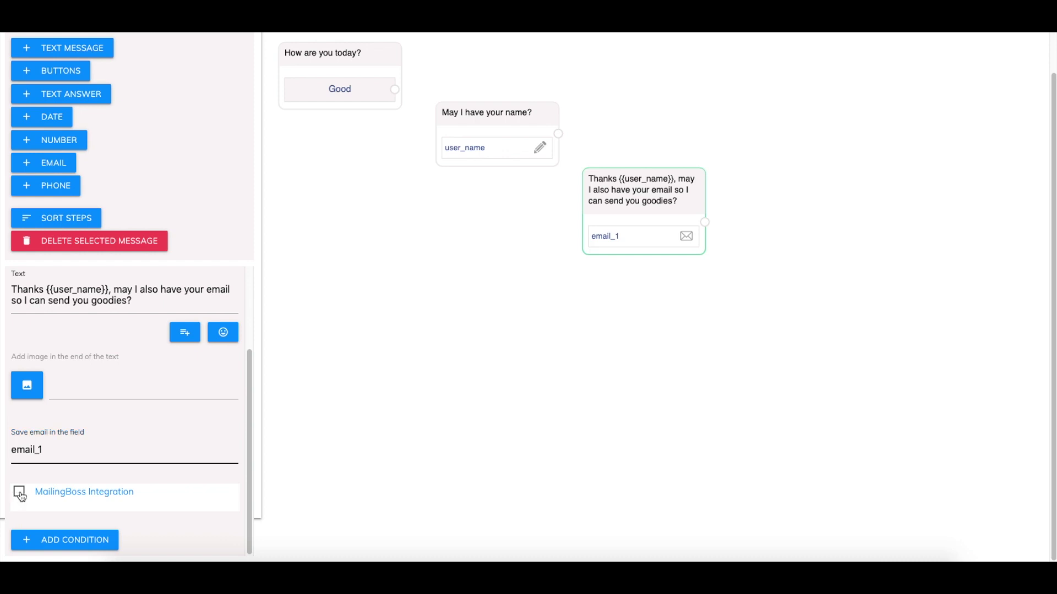
scroll(69, 477, "down", 2)
left_click(113, 487)
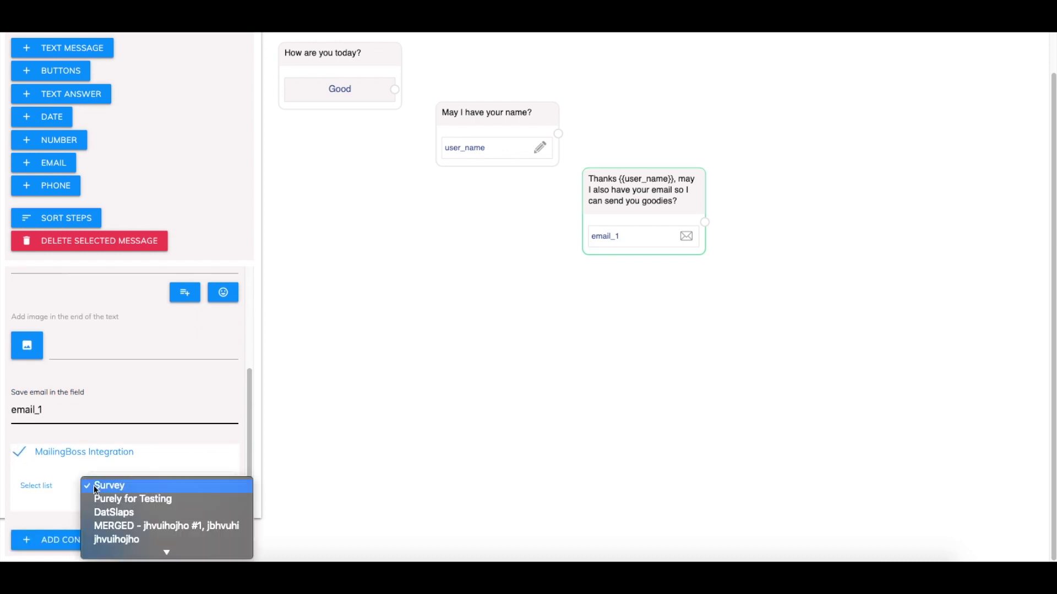
left_click(114, 490)
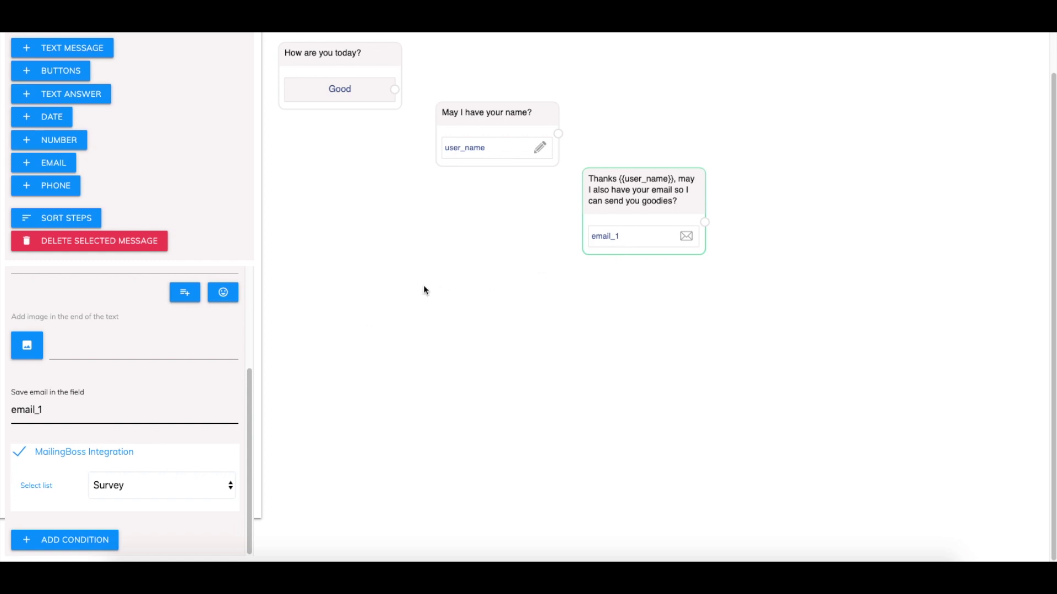
Arrange the opening, name and email cards side by side in a row
left_click_drag(395, 203, 431, 295)
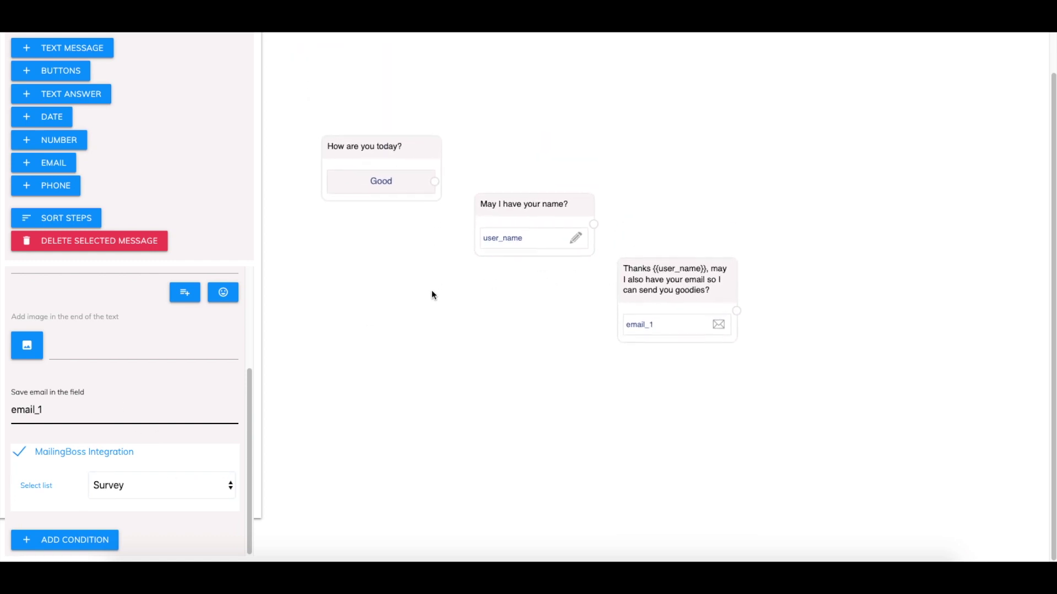
left_click(435, 209)
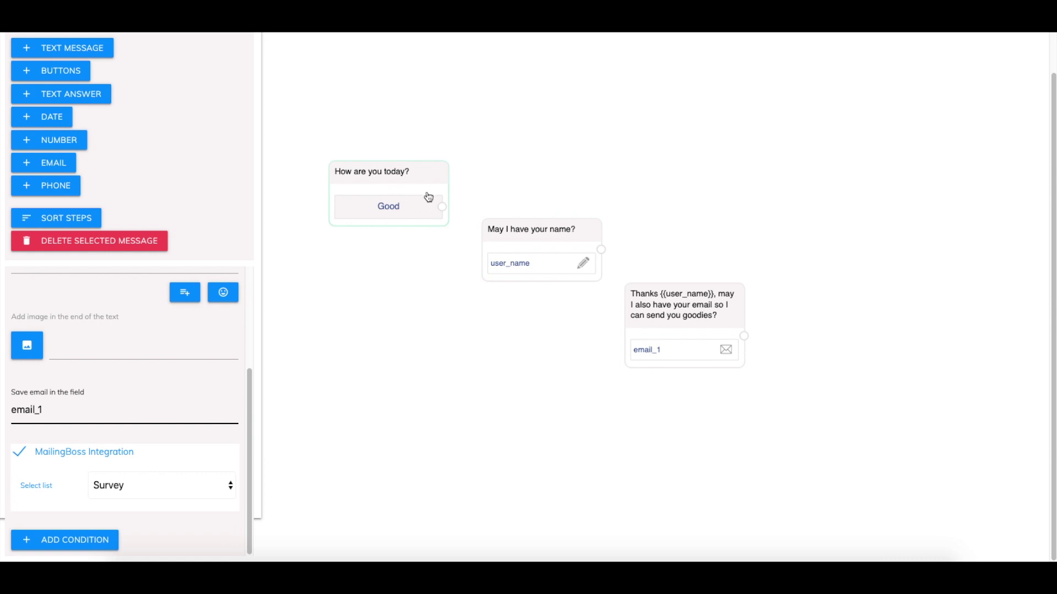
left_click(677, 319)
left_click_drag(408, 175, 380, 130)
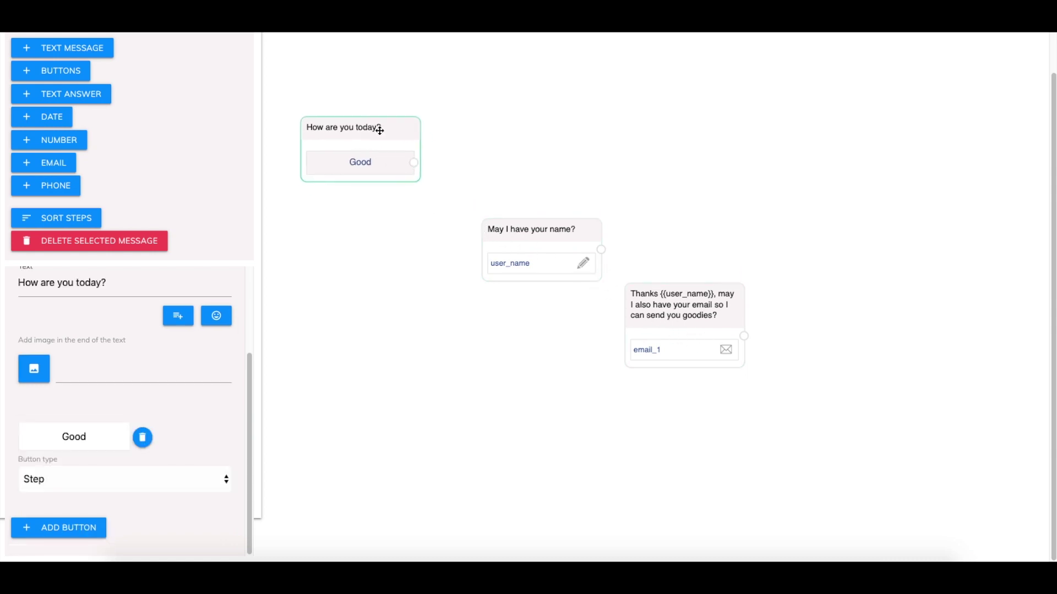
left_click_drag(529, 227, 534, 163)
left_click_drag(680, 300, 709, 173)
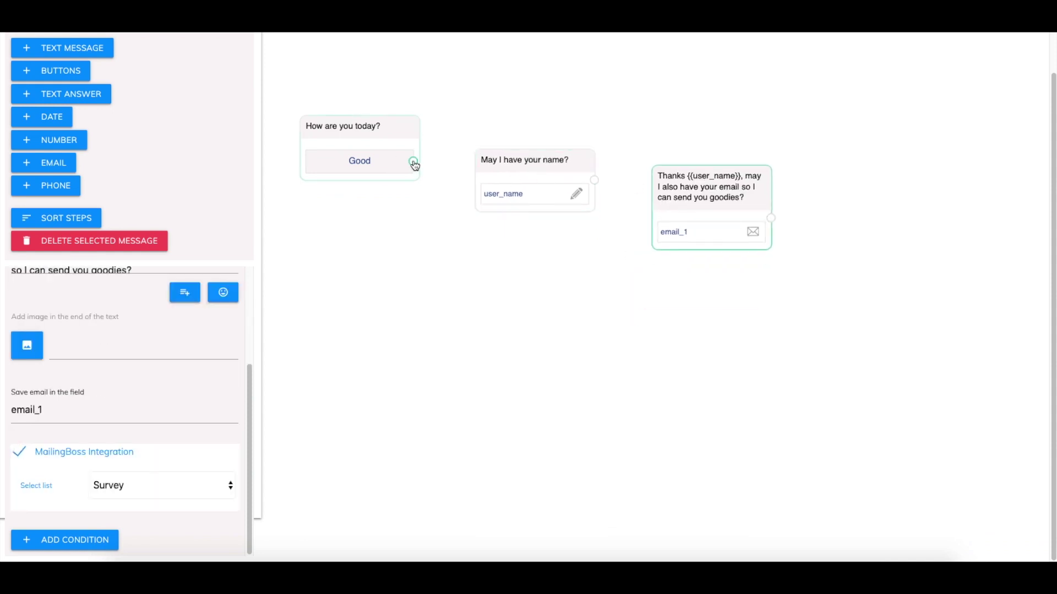
Link the Good reply to the name question and the name question to the email step
left_click_drag(414, 165, 490, 184)
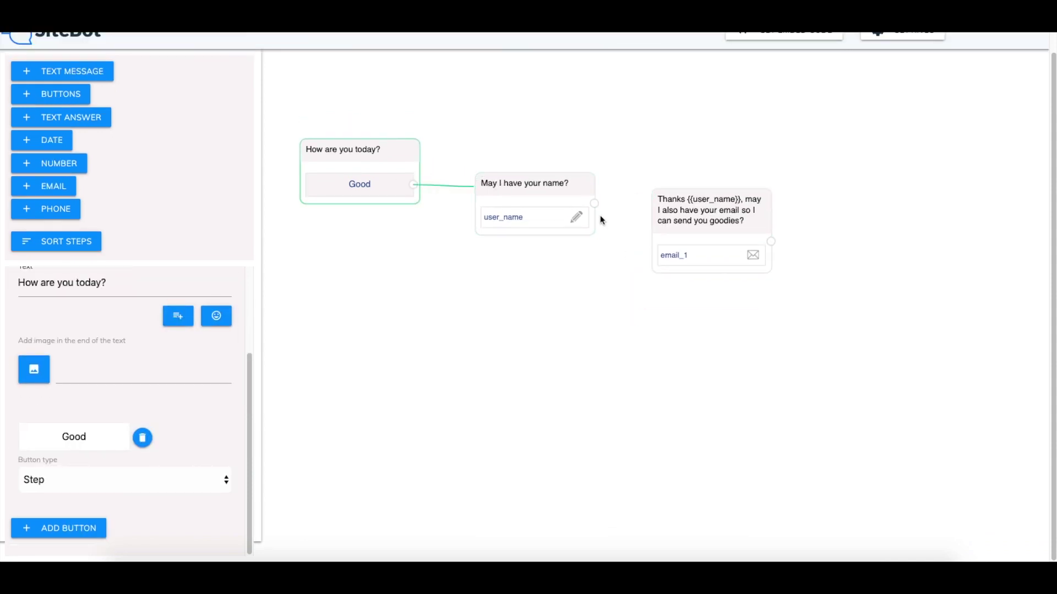
left_click_drag(594, 205, 663, 220)
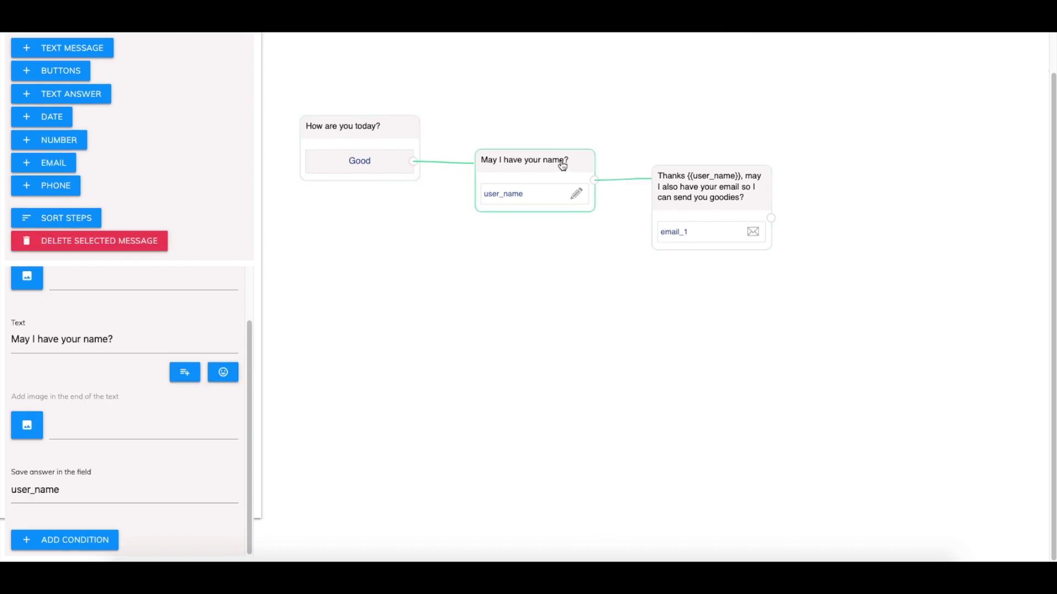
left_click_drag(561, 165, 551, 148)
left_click_drag(695, 186, 685, 156)
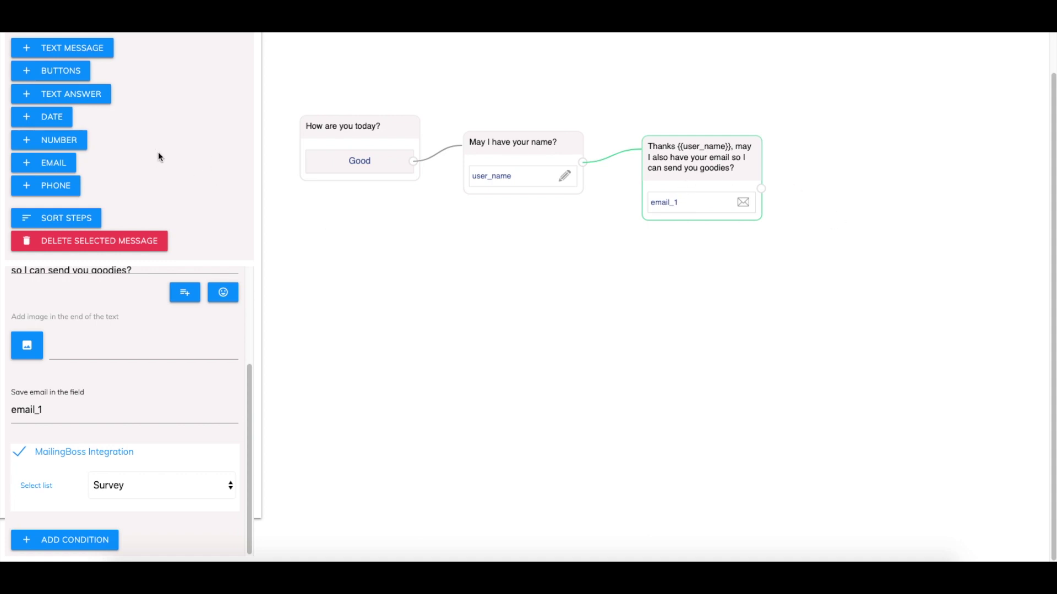
Add a buttons step right of the email card asking 'What are you interested in?'
left_click(53, 73)
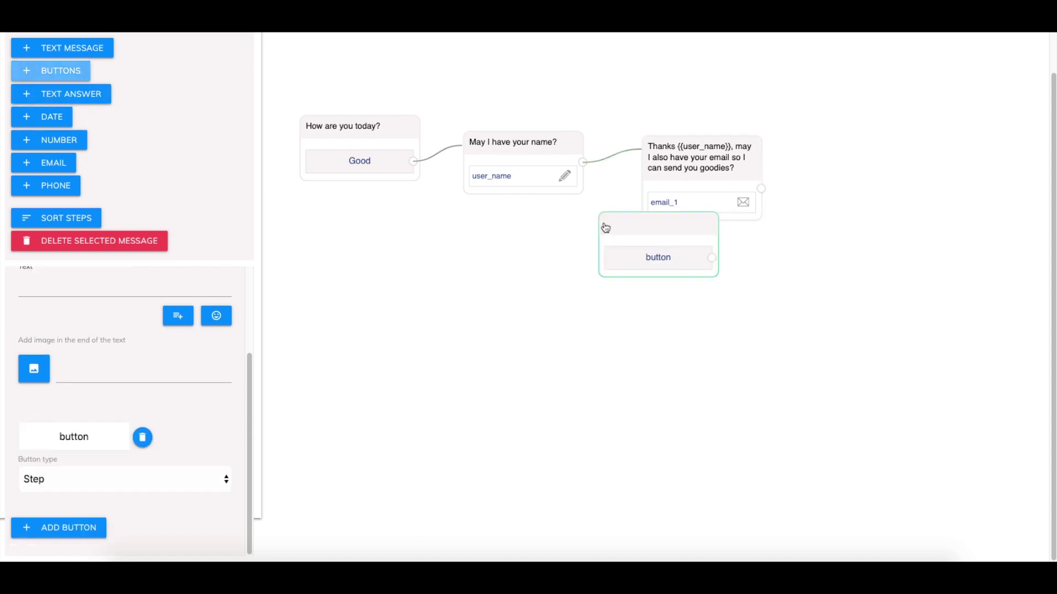
left_click_drag(635, 236, 833, 197)
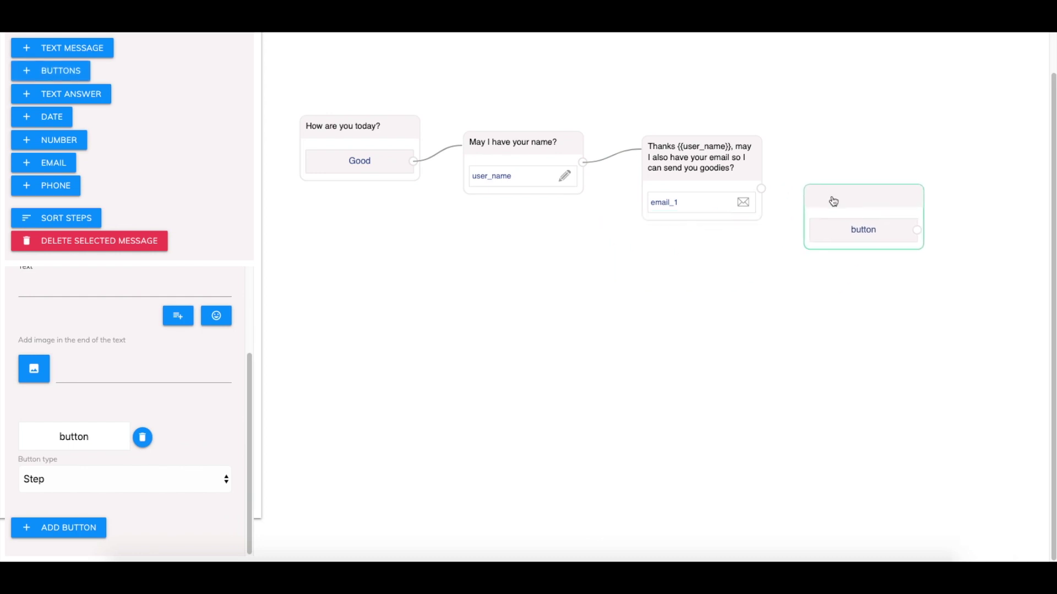
scroll(114, 350, "up", 2)
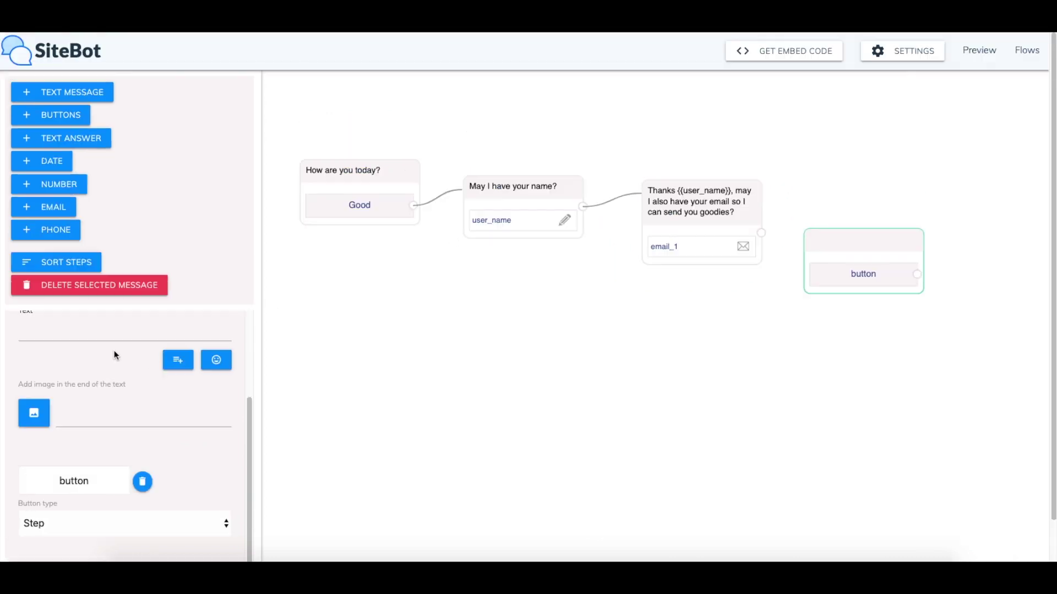
left_click(84, 330)
left_click_drag(249, 435, 243, 402)
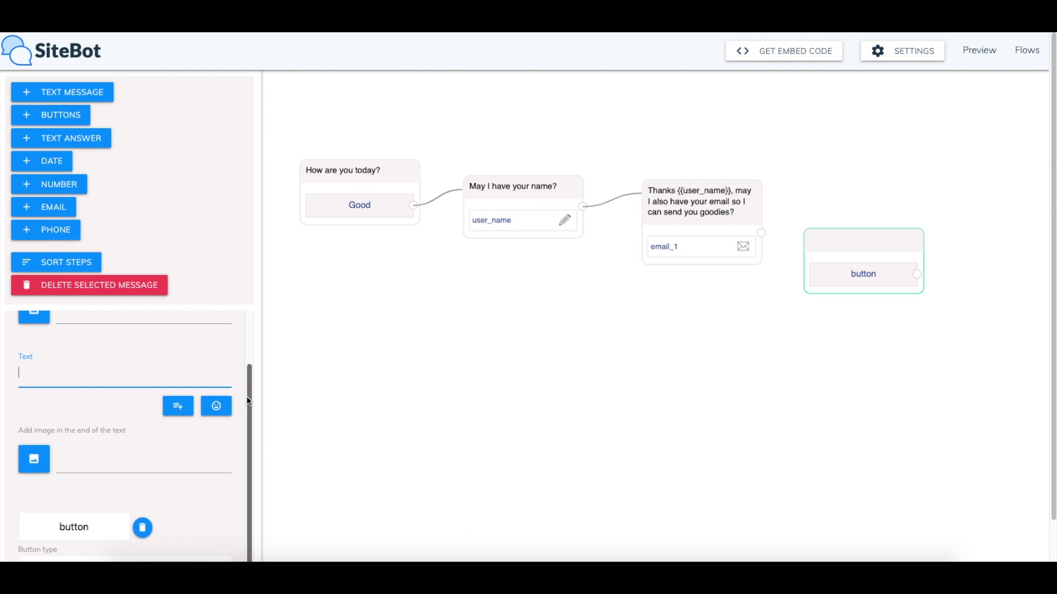
type("What are")
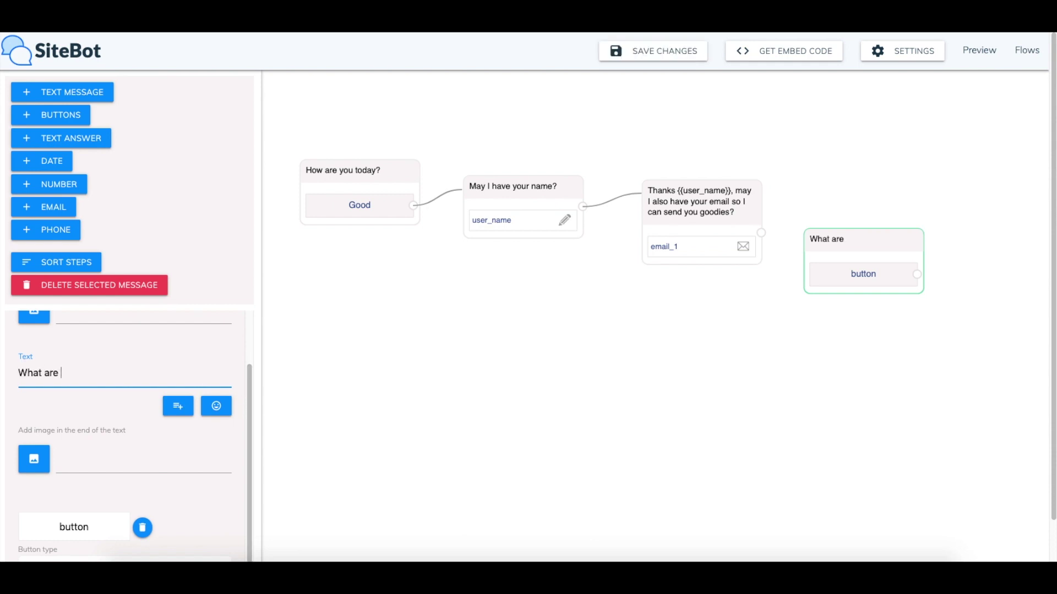
type("ou interested in?")
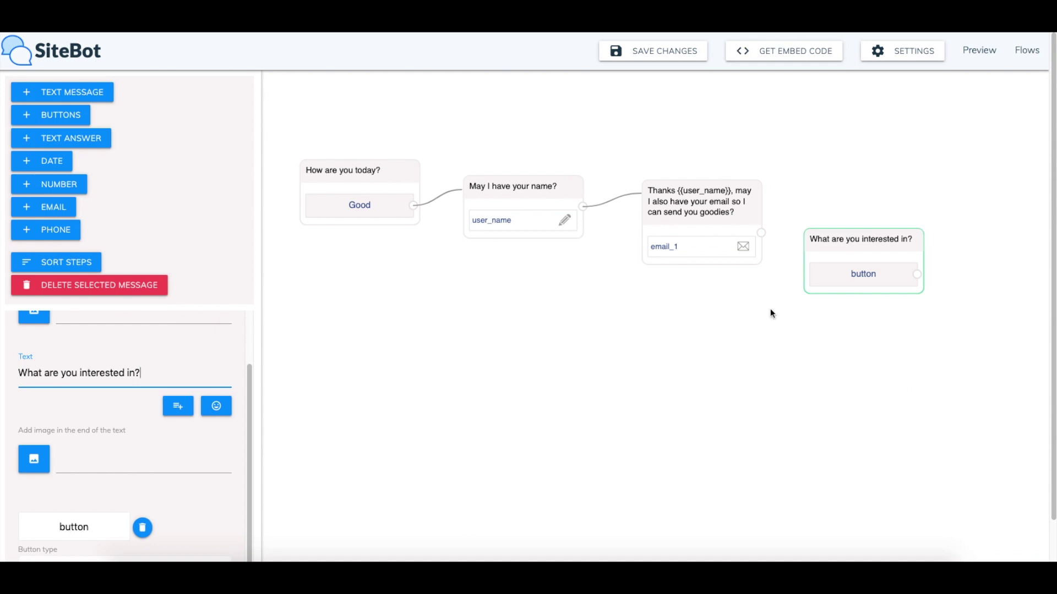
scroll(157, 499, "down", 3)
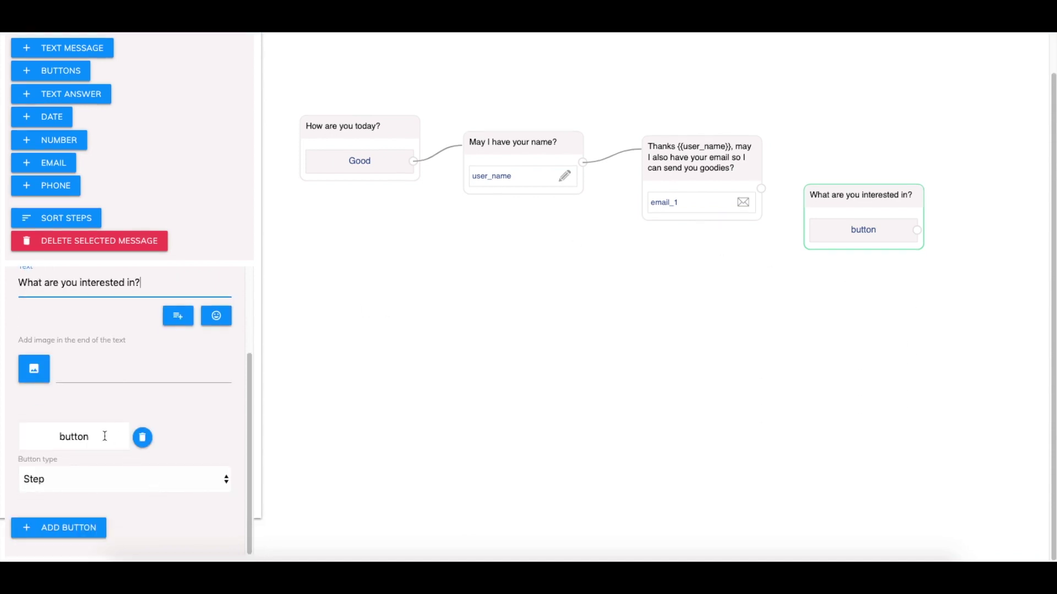
Label the first two answer buttons Affiliate Marketing and Site Building
double_click(85, 441)
type("Aff")
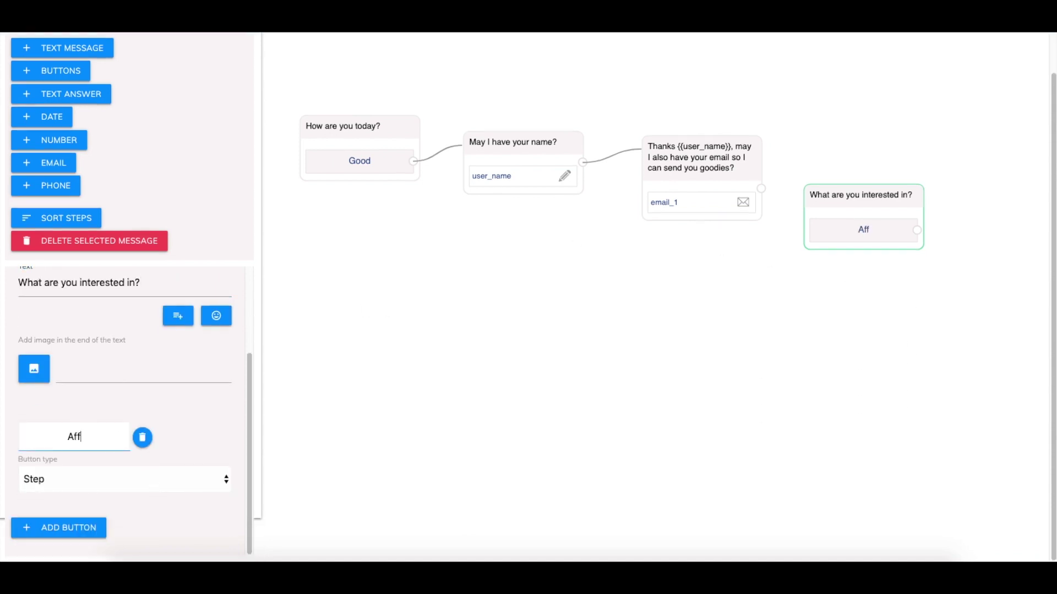
type("iliate Marketing")
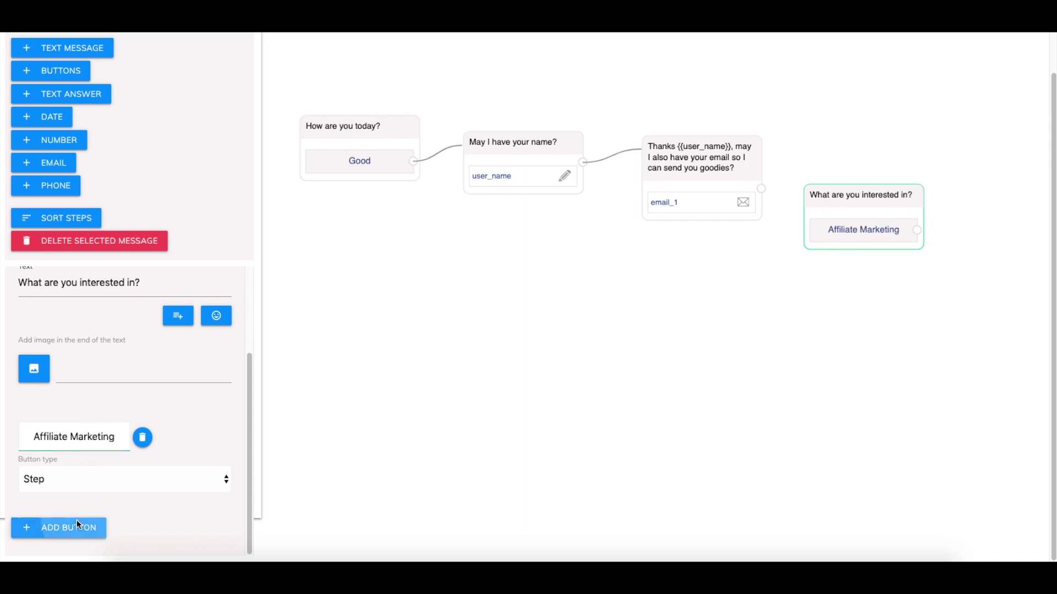
left_click(82, 529)
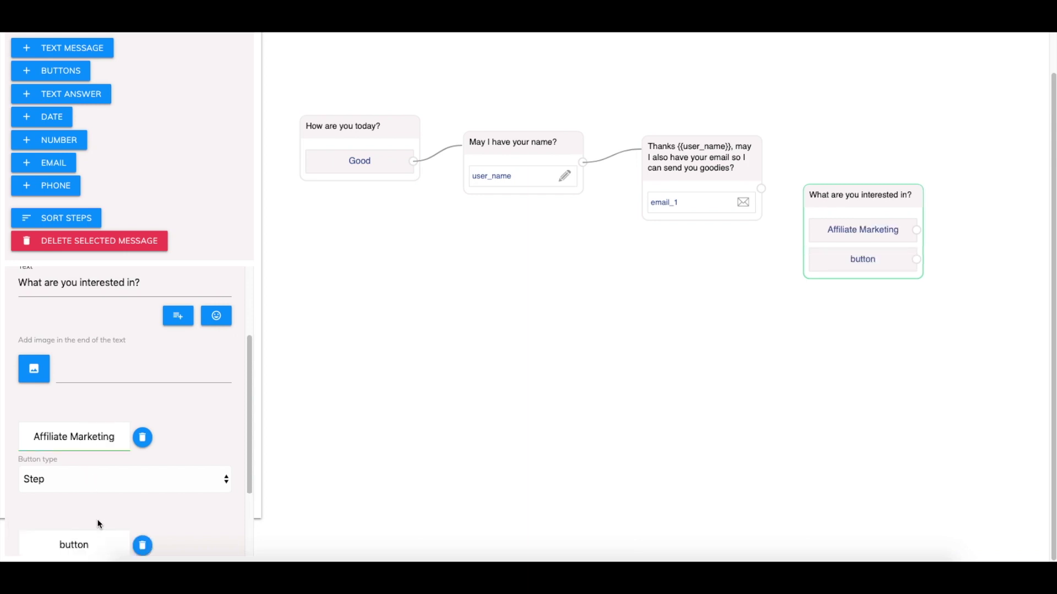
scroll(88, 523, "down", 2)
double_click(83, 436)
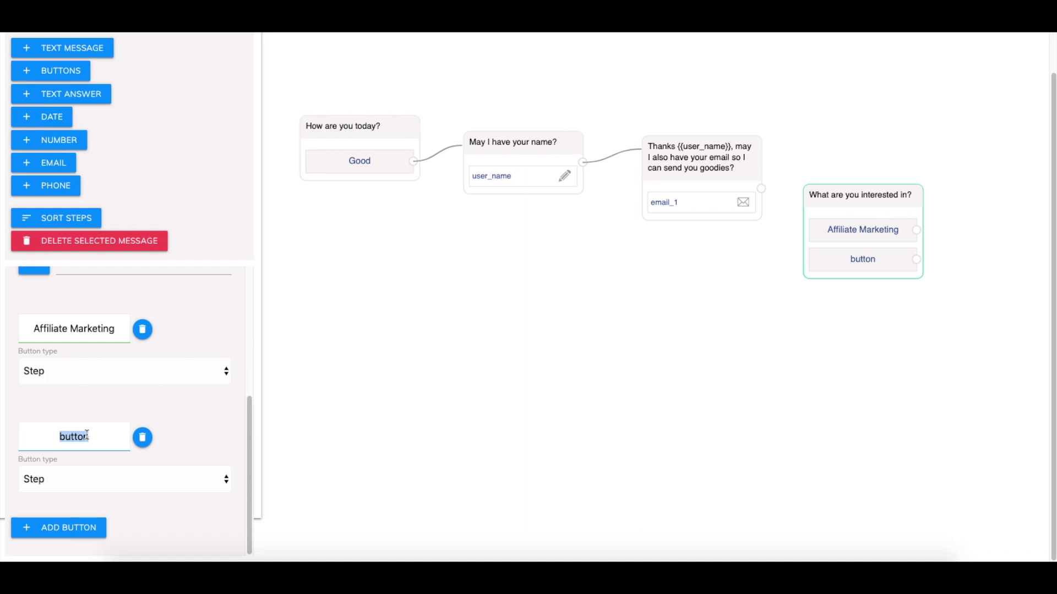
type("Site Builin")
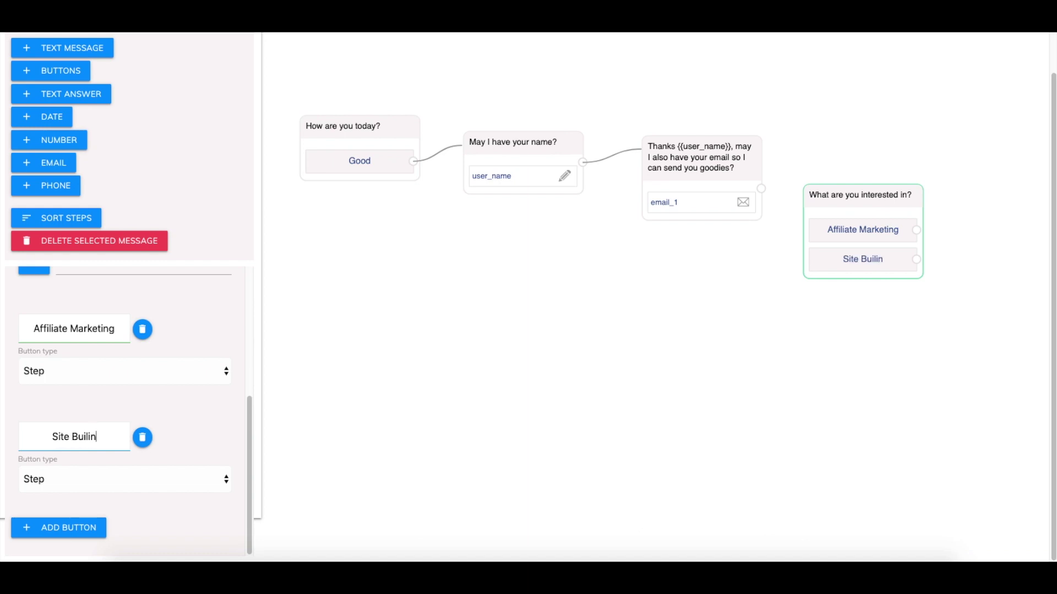
type("g")
key("BackSpace")
key("BackSpace")
key("BackSpace")
type("ding")
Add an Email Marketing button and link the email question to the interests question
left_click(77, 524)
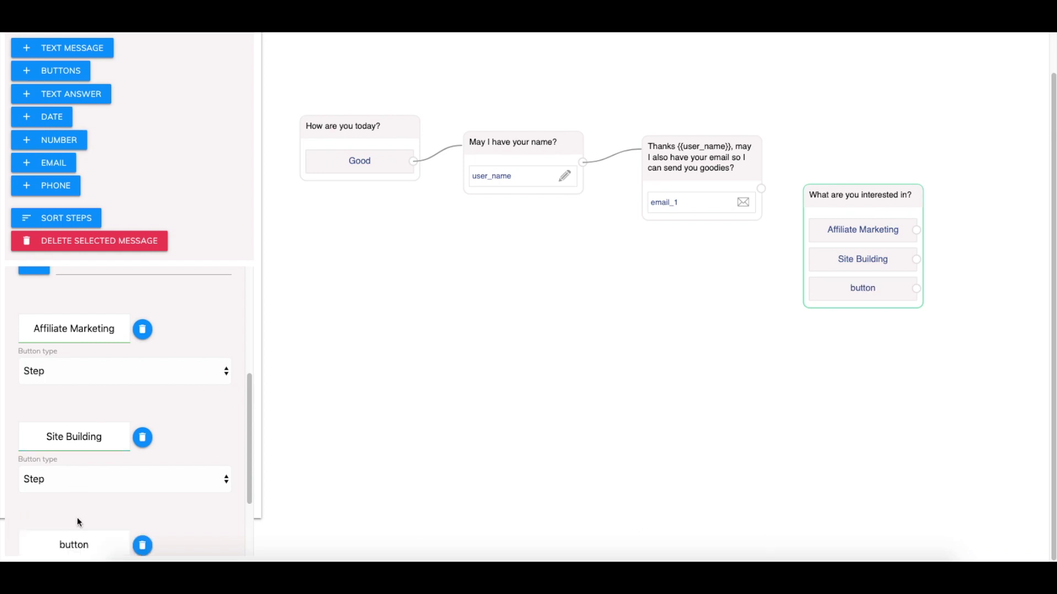
scroll(97, 496, "down", 2)
double_click(88, 443)
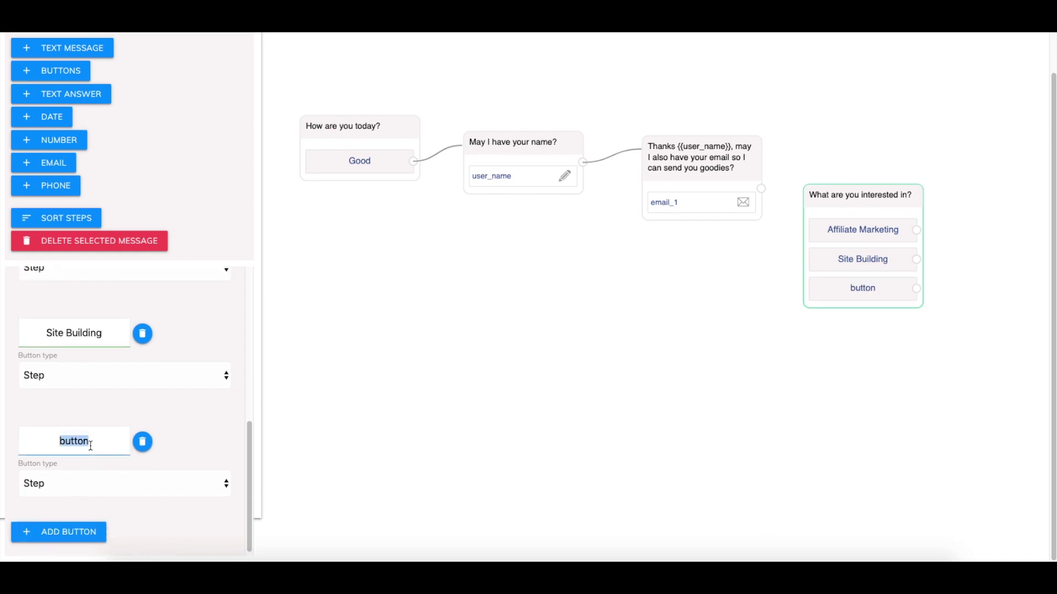
type("Email Mark")
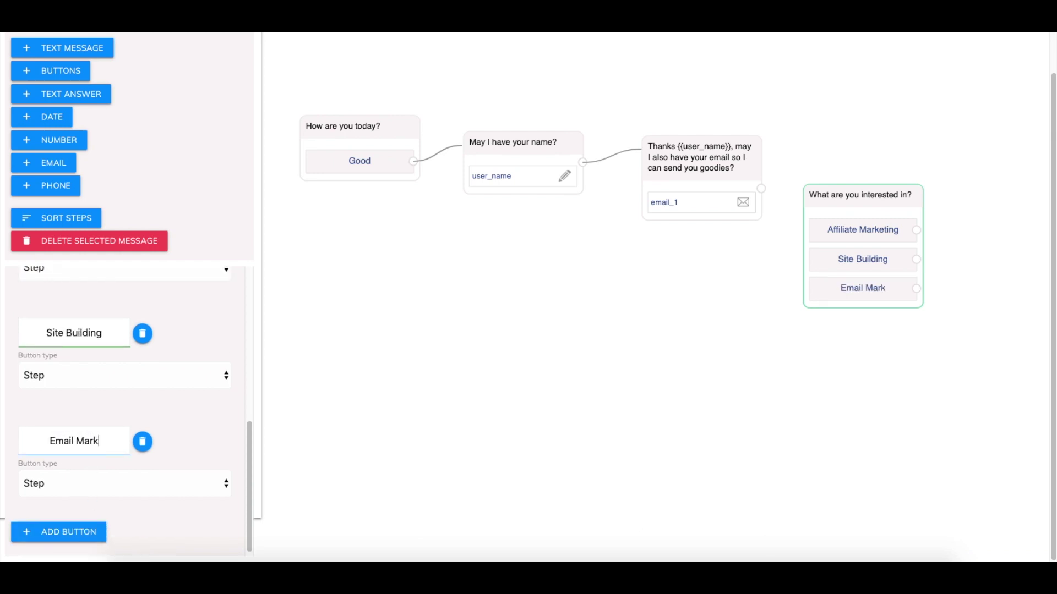
type("eting")
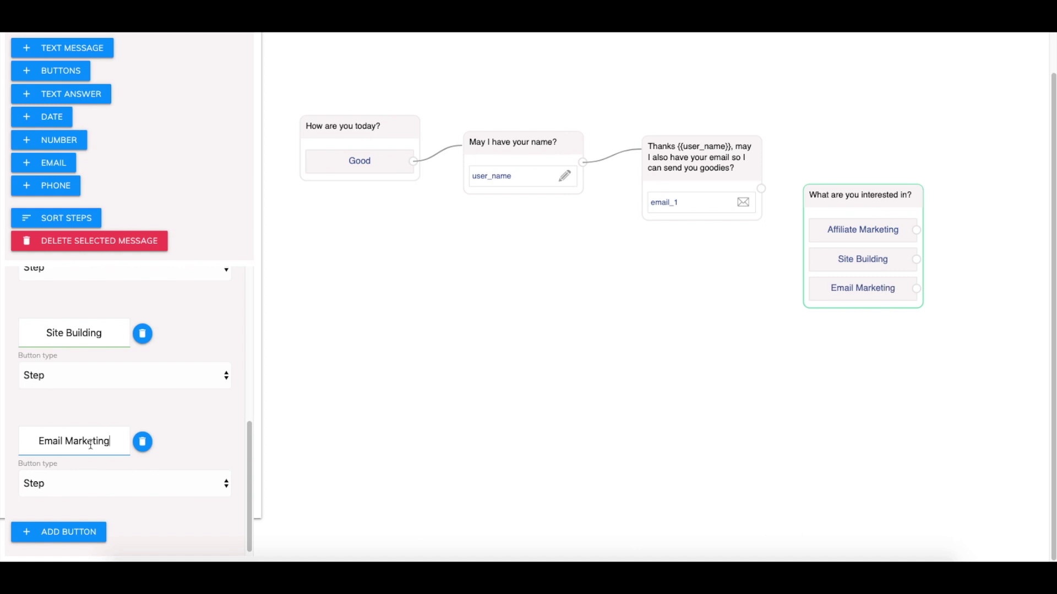
scroll(165, 411, "up", 6)
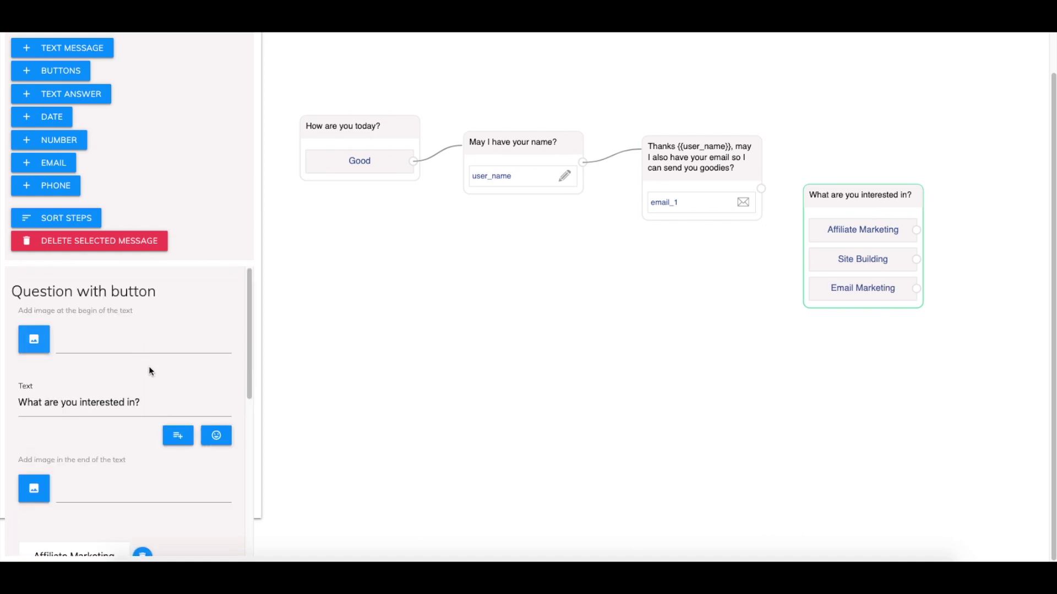
left_click_drag(850, 200, 856, 189)
left_click_drag(761, 188, 850, 184)
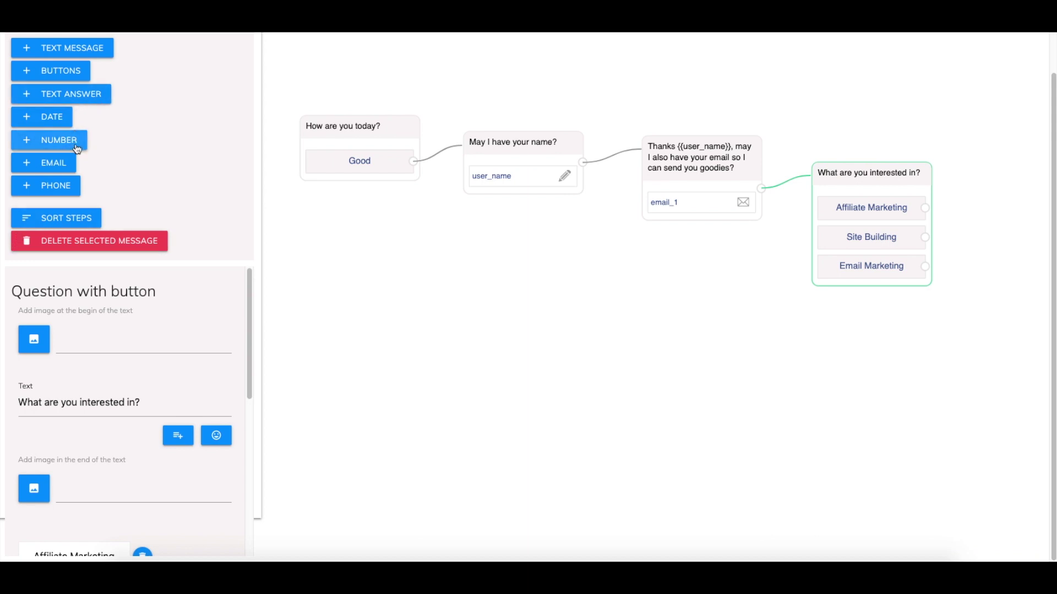
Add another buttons question card at the lower right of the canvas
left_click(49, 75)
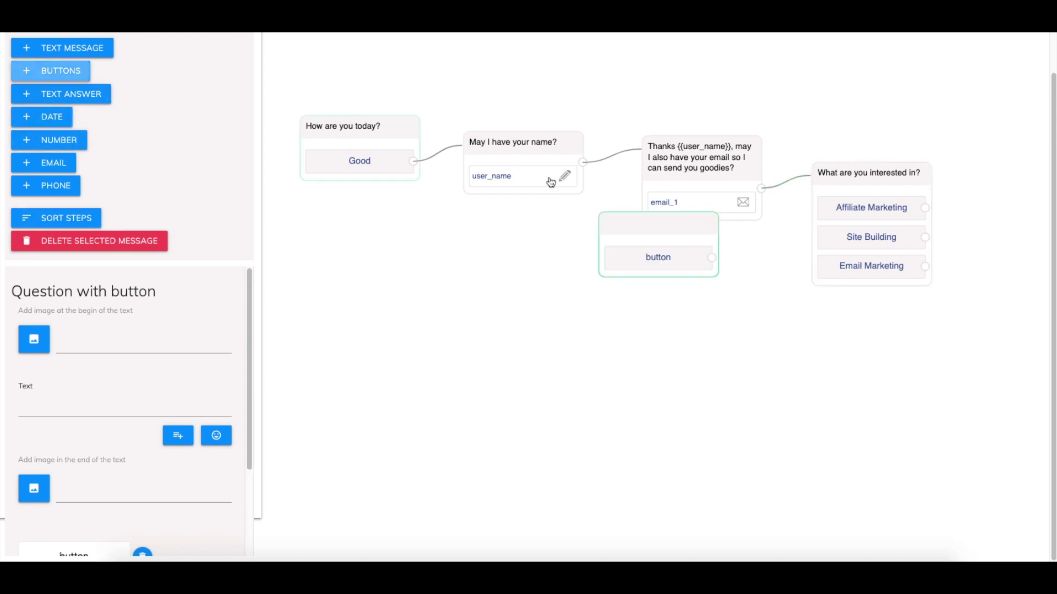
left_click_drag(646, 238, 983, 357)
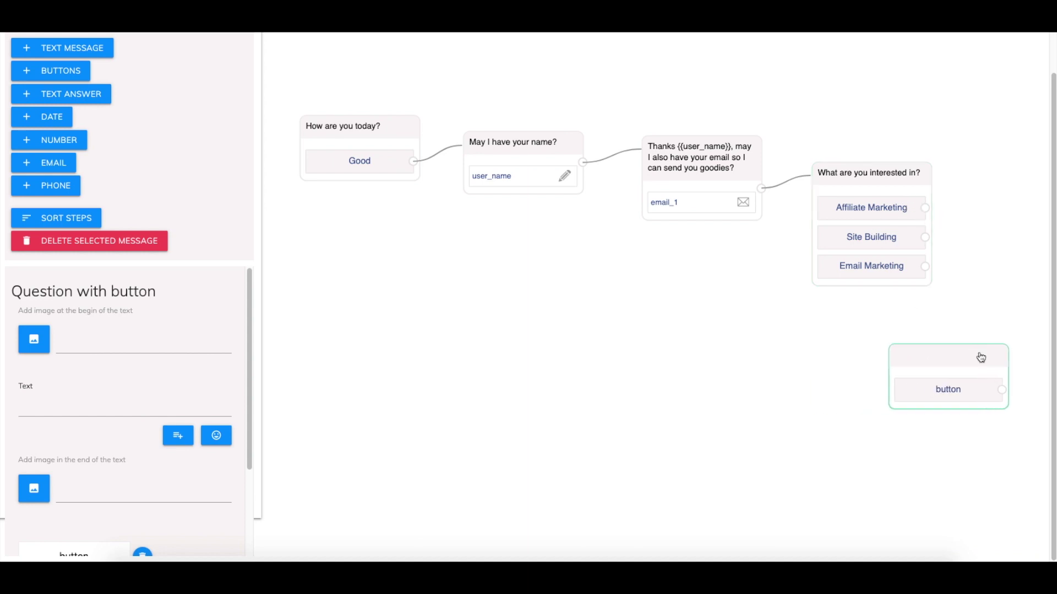
scroll(745, 306, "down", 3)
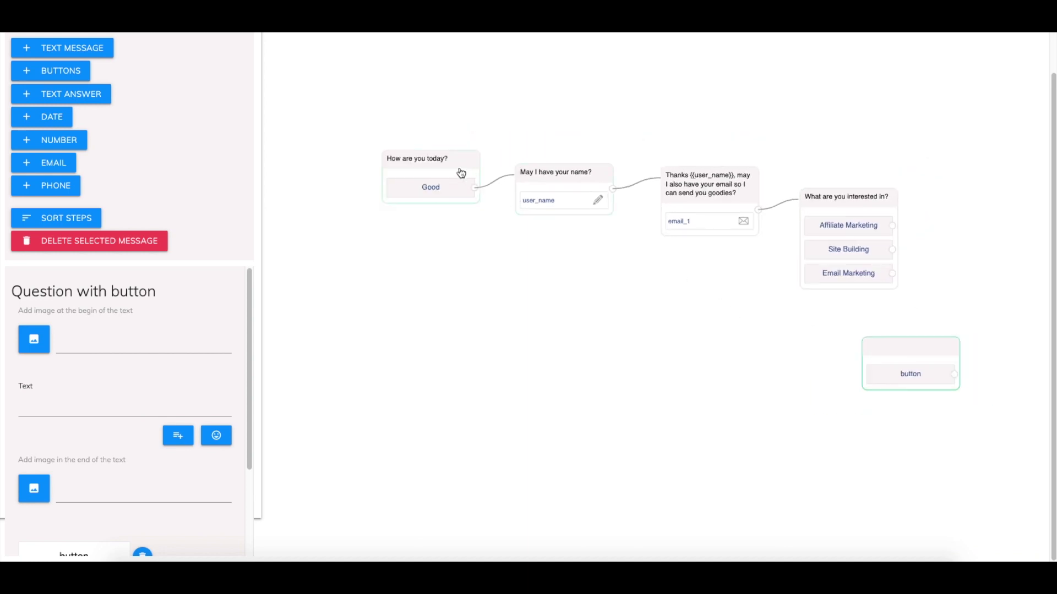
Arrange the cards into a descending diagonal chain ending with the new empty button step
left_click_drag(460, 170, 388, 161)
left_click_drag(577, 201, 510, 197)
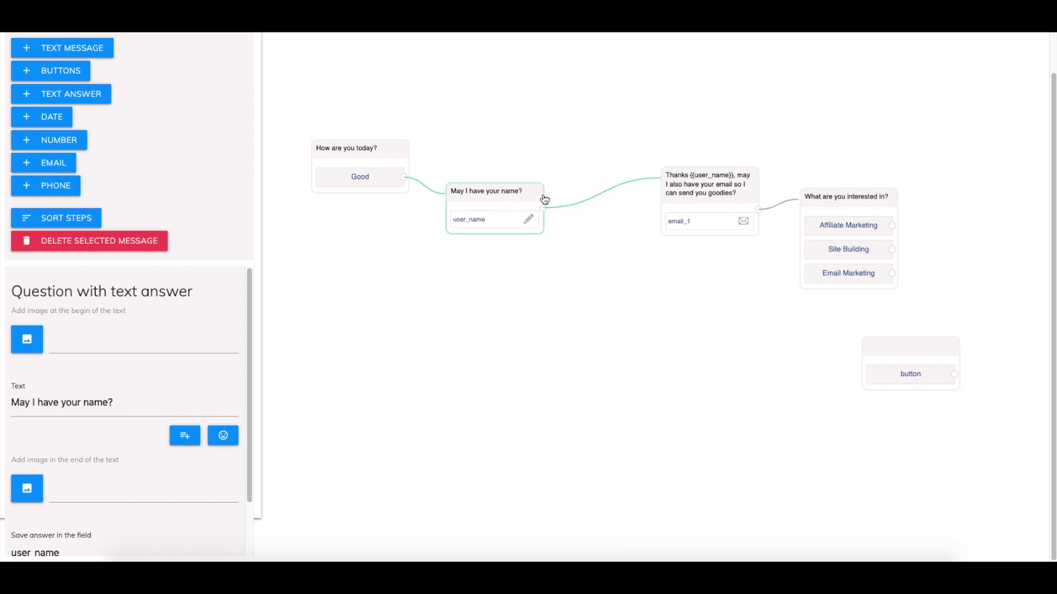
left_click_drag(693, 182, 610, 222)
left_click_drag(880, 198, 785, 249)
left_click(938, 334)
left_click_drag(937, 334, 929, 305)
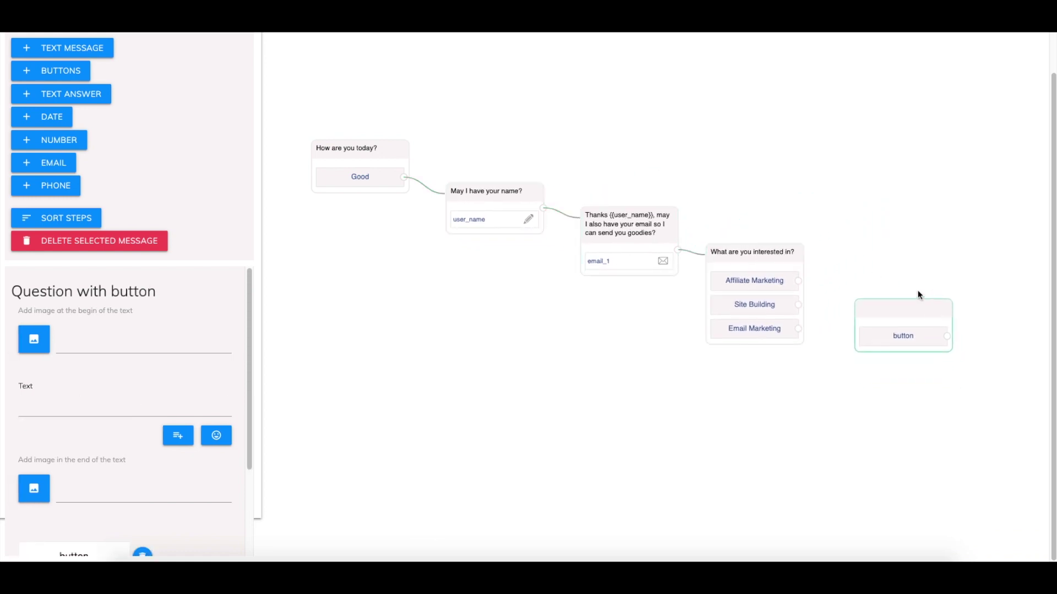
left_click(42, 413)
Write 'Great, that's awesome {{user_name}}! Click this button if you would like a 7 day free trial for Builderall'
type("Great, that")
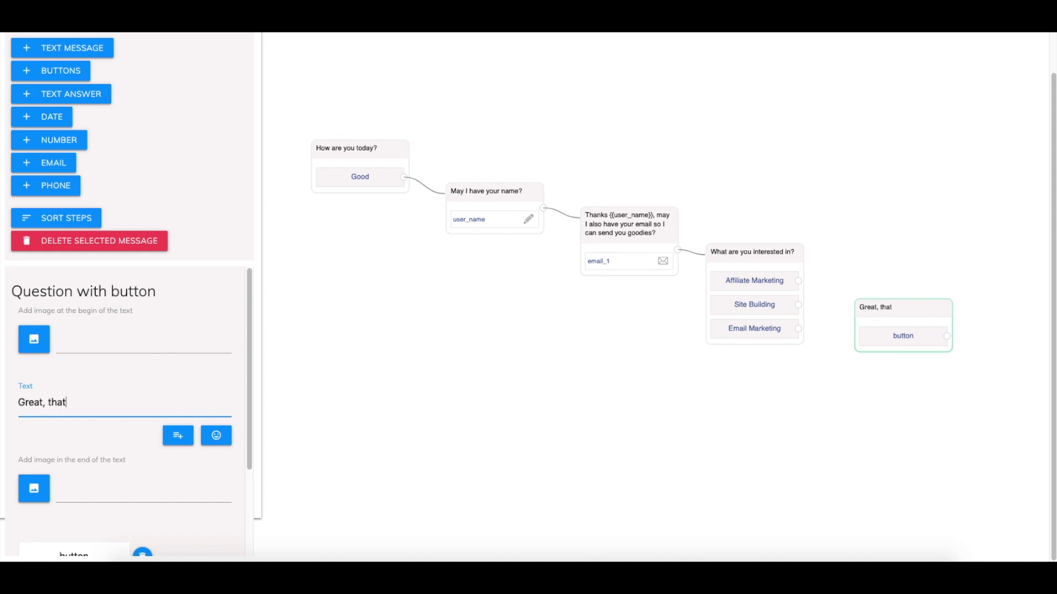
type("'s awesome")
left_click(182, 439)
left_click(218, 443)
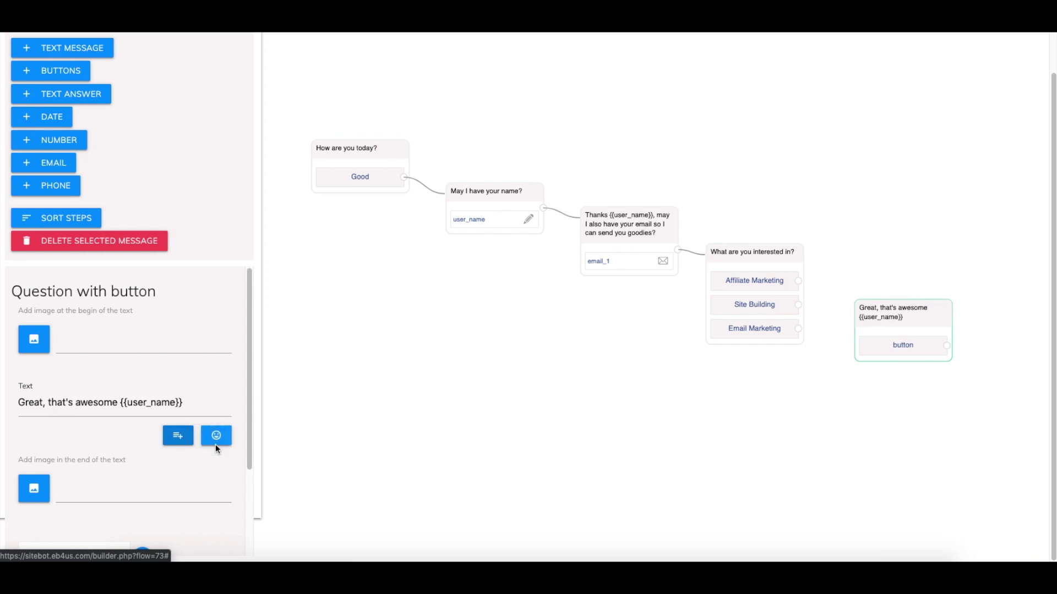
left_click(198, 400)
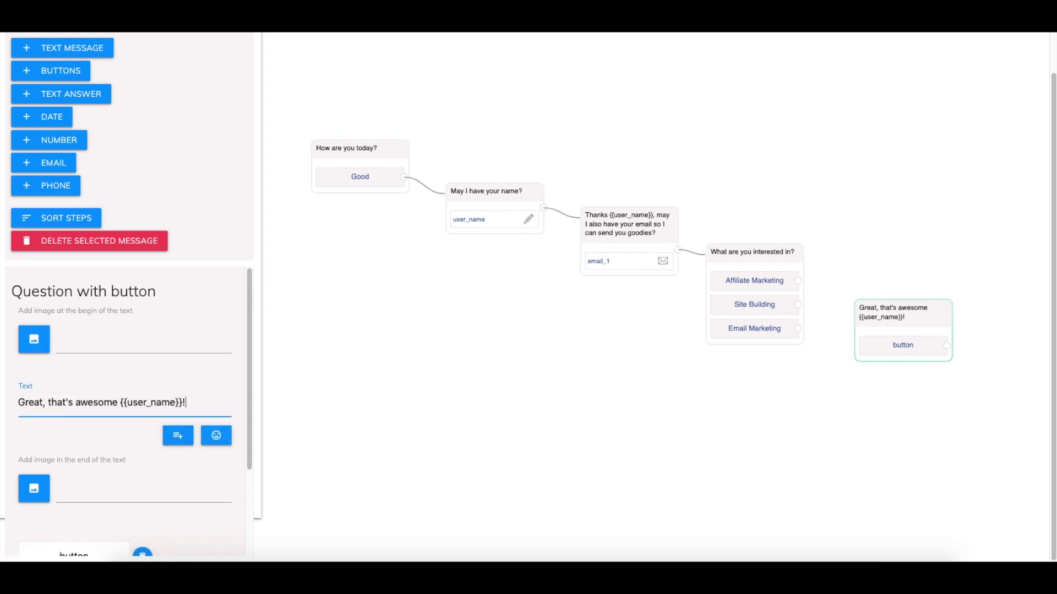
type("! Click this butt")
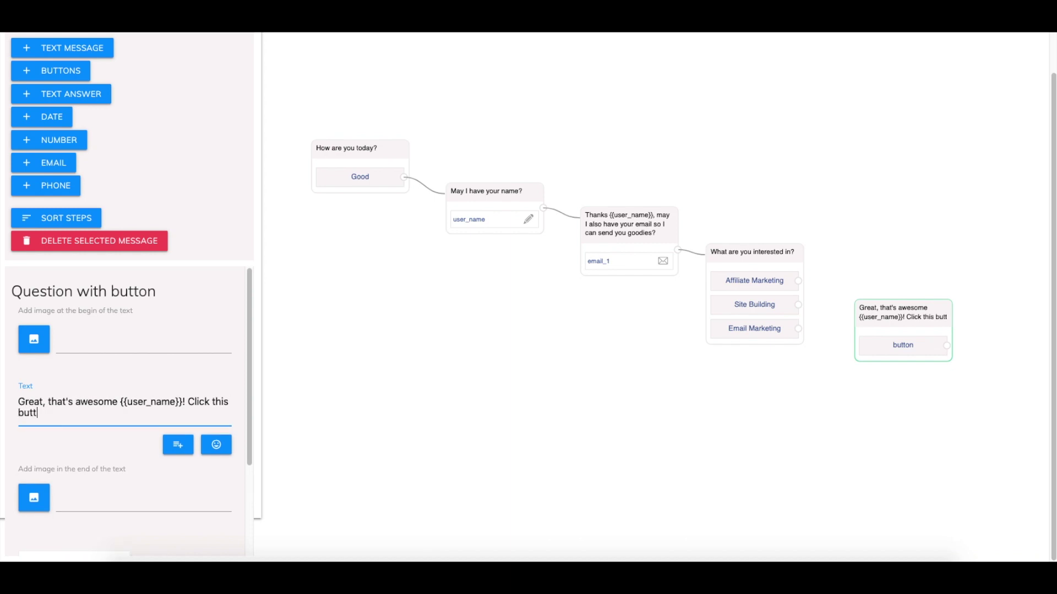
type("on if you would l")
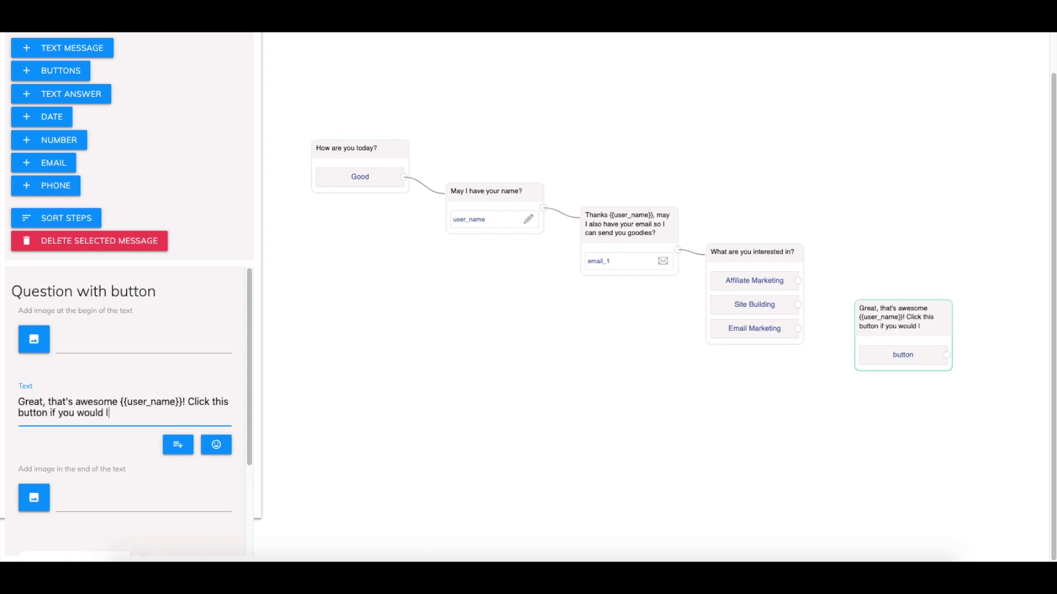
type("ike a 7 day free t")
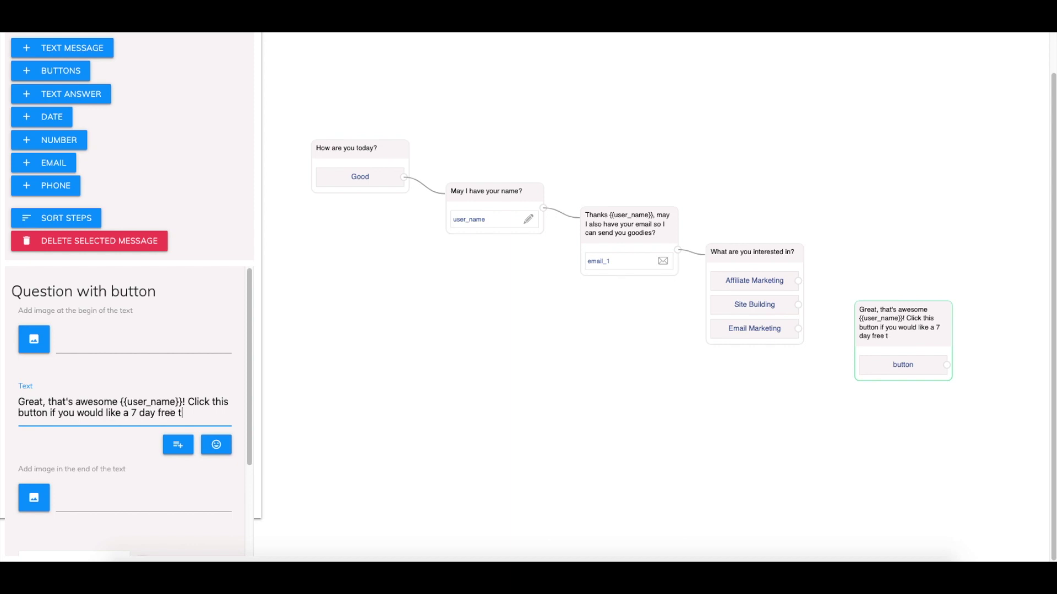
type("rial for Builderall!")
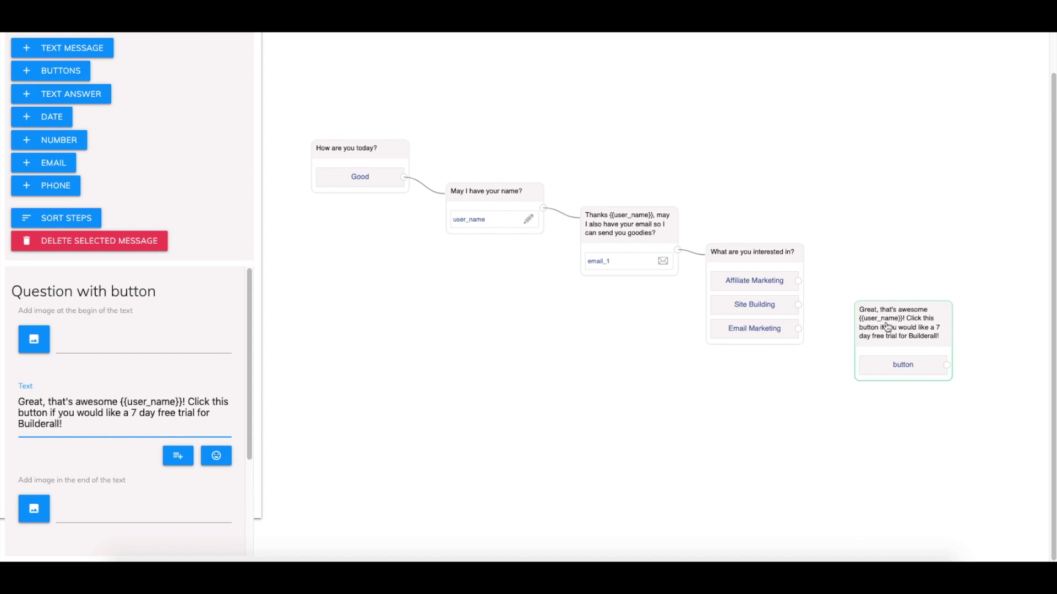
scroll(95, 515, "down", 3)
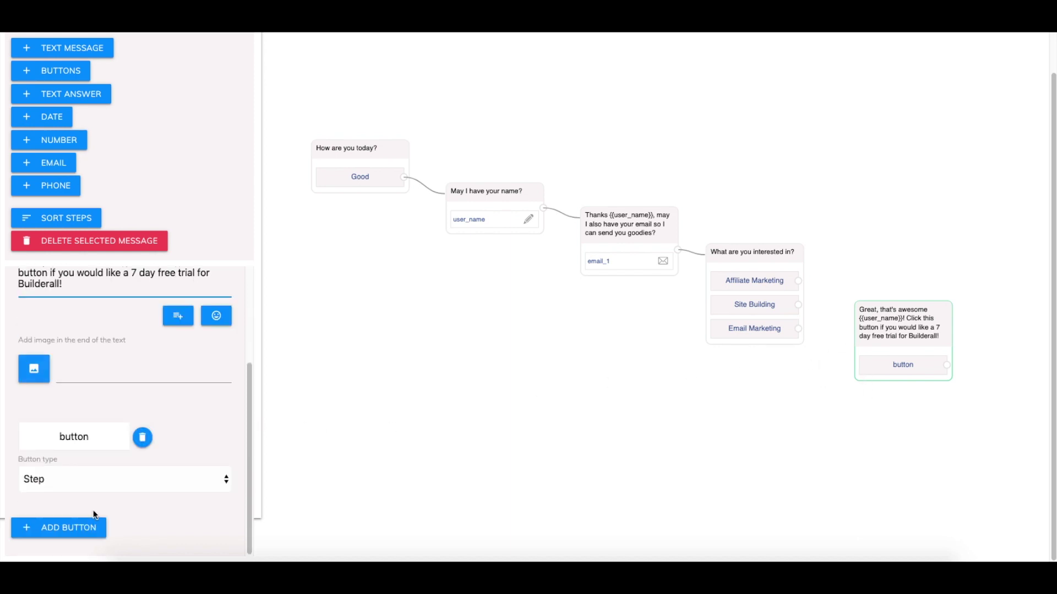
left_click(66, 489)
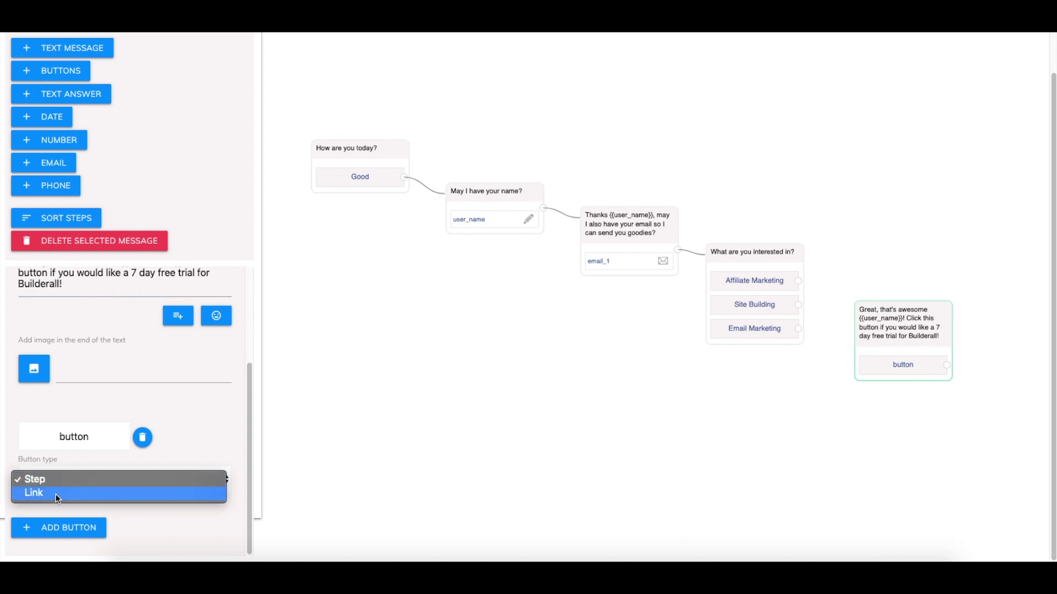
left_click(64, 473)
double_click(91, 435)
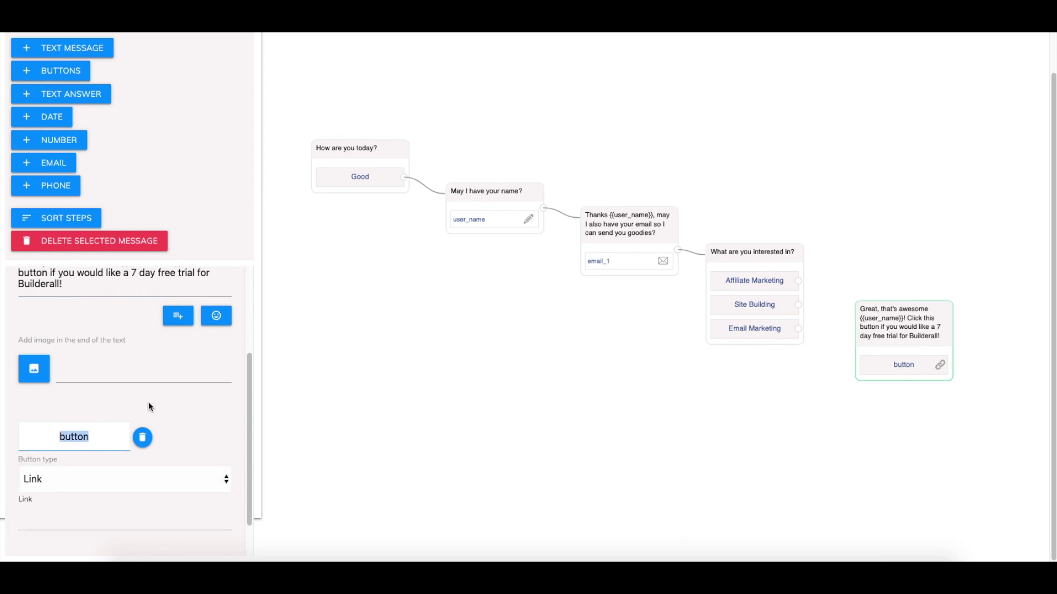
type("Sign Up!")
left_click(112, 520)
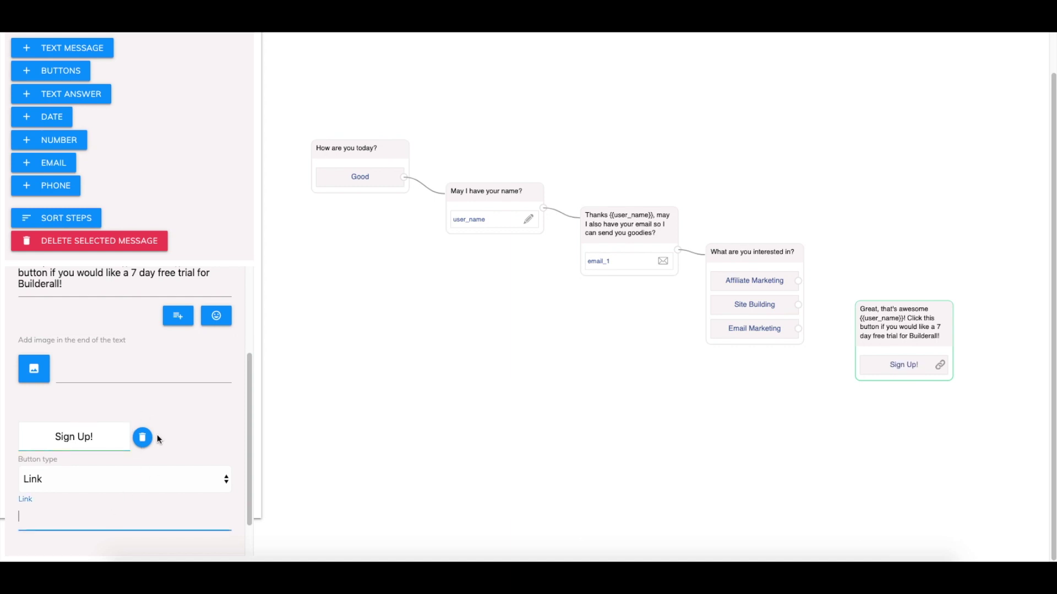
type("http://7days.builderall.com")
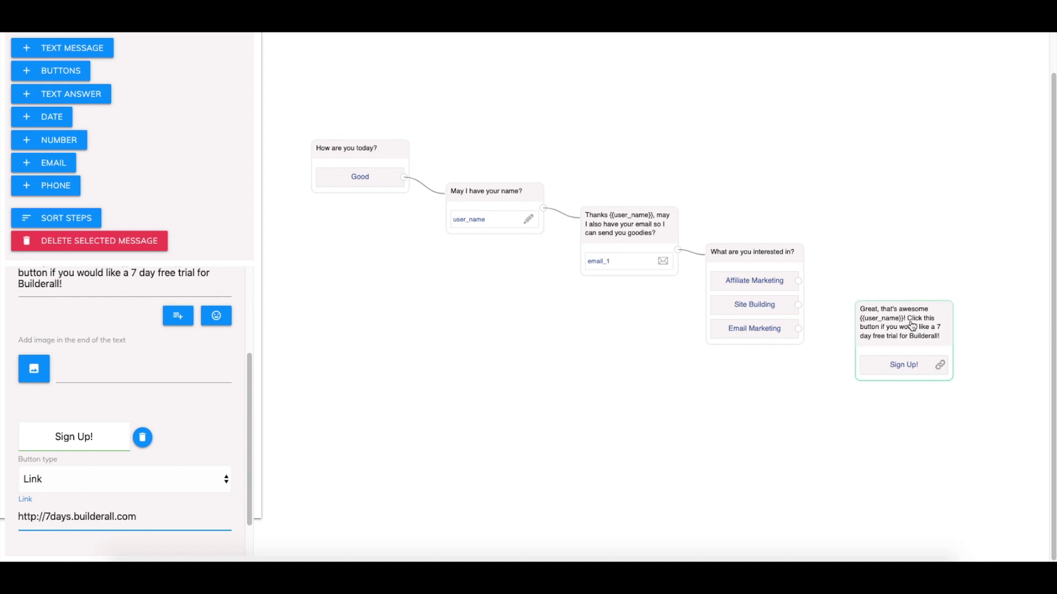
Nudge the interests and free-trial cards into their final positions
left_click_drag(912, 325, 908, 334)
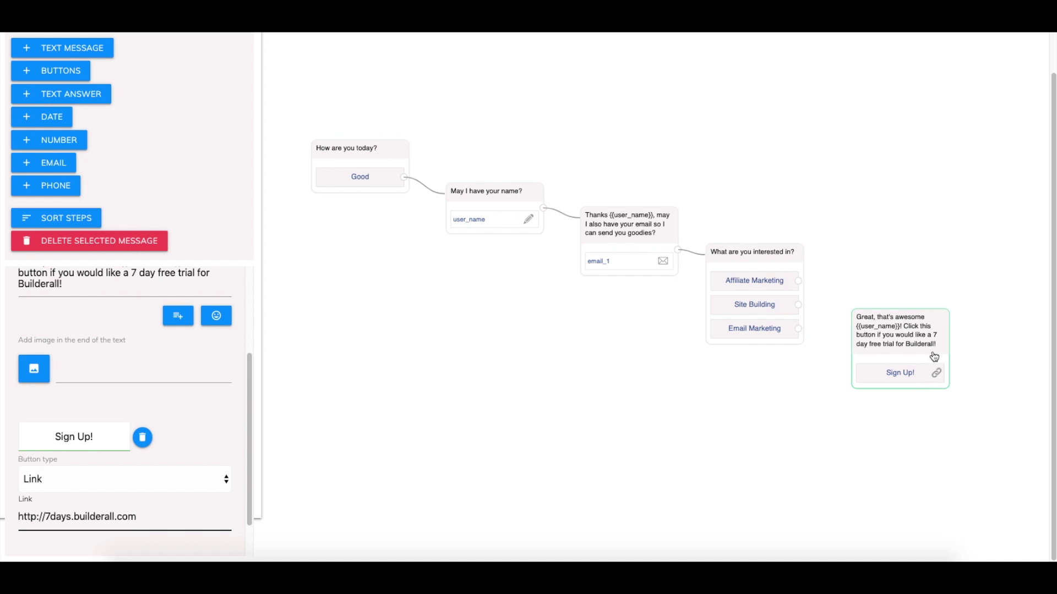
left_click_drag(784, 252, 792, 256)
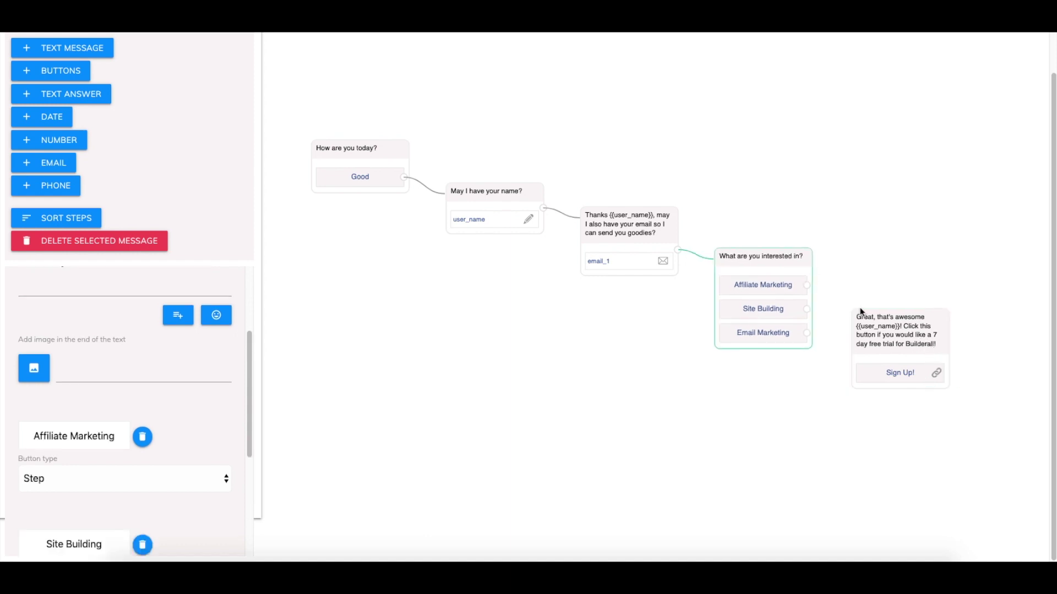
left_click_drag(878, 327, 882, 333)
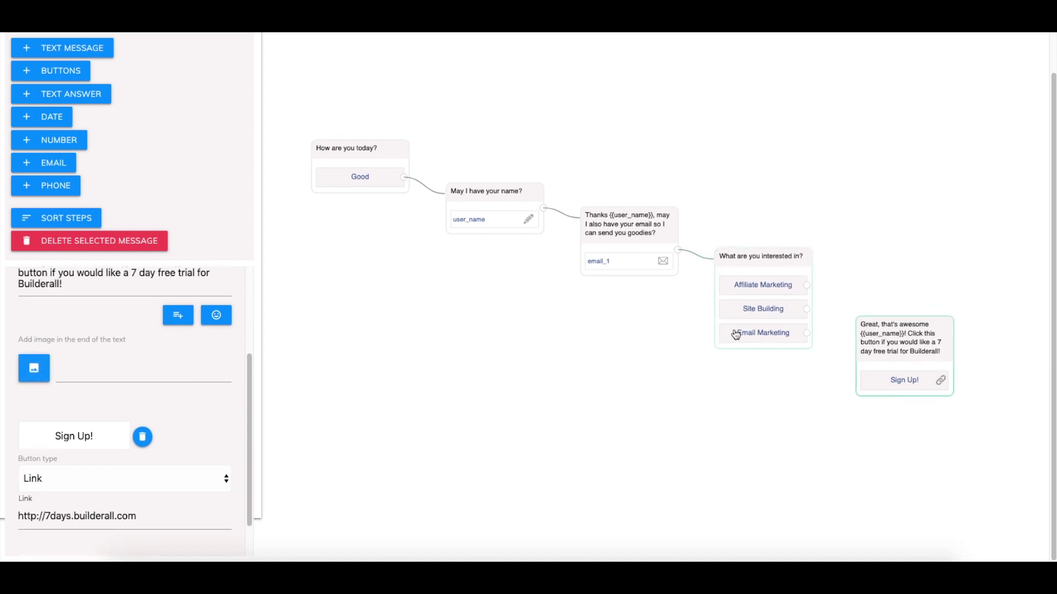
Connect the Affiliate Marketing and Site Building answers to the 'Great, that's awesome' Sign Up! message
left_click_drag(807, 286, 870, 330)
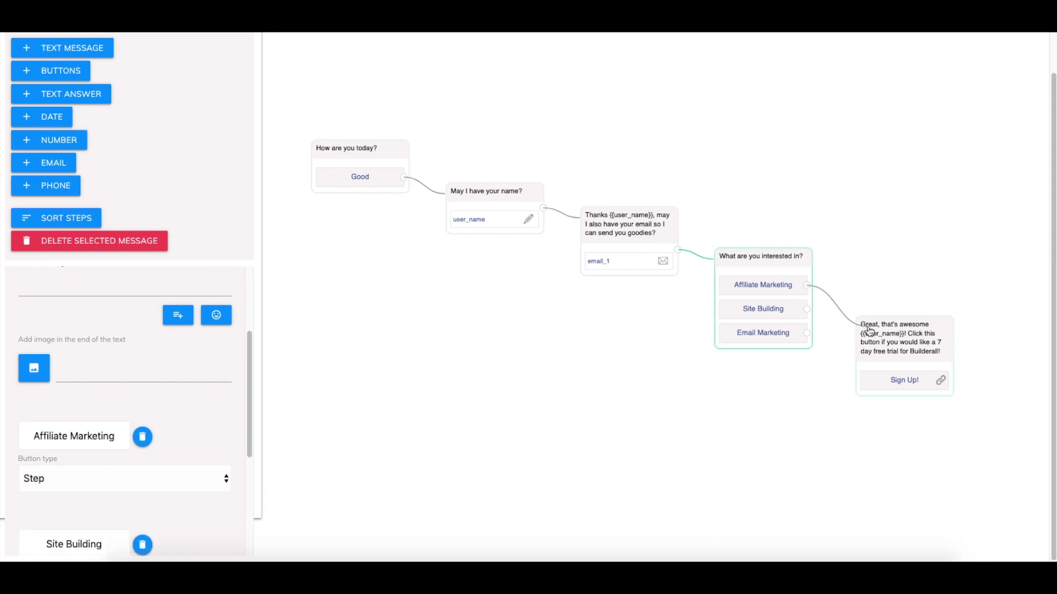
left_click_drag(807, 309, 858, 329)
scroll(105, 270, "down", 4)
scroll(107, 272, "up", 7)
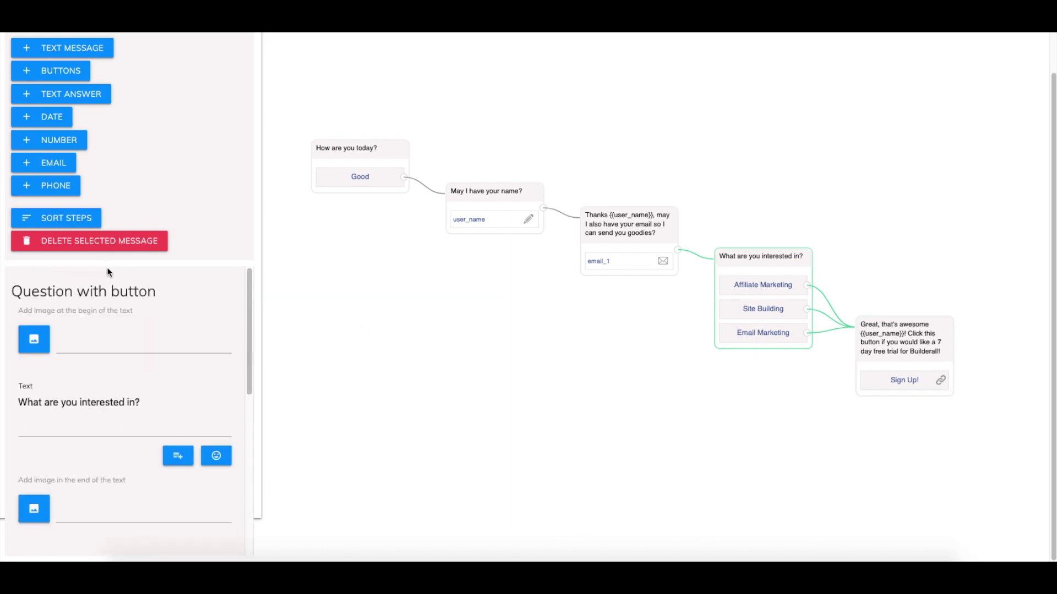
scroll(179, 371, "up", 2)
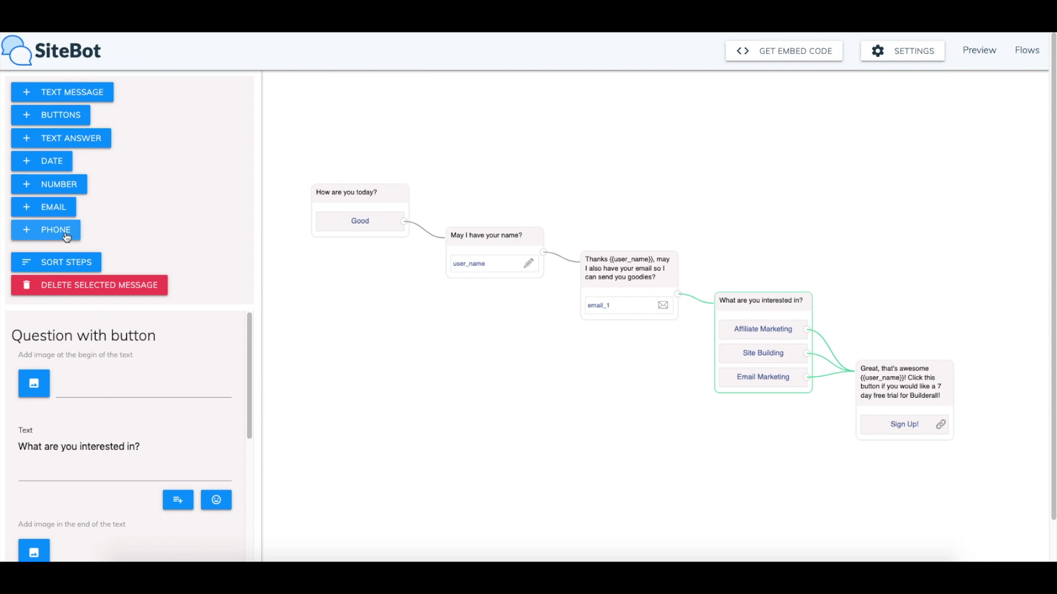
Add a new text message step at the lower right and start its text with 'Thank you'
left_click(85, 94)
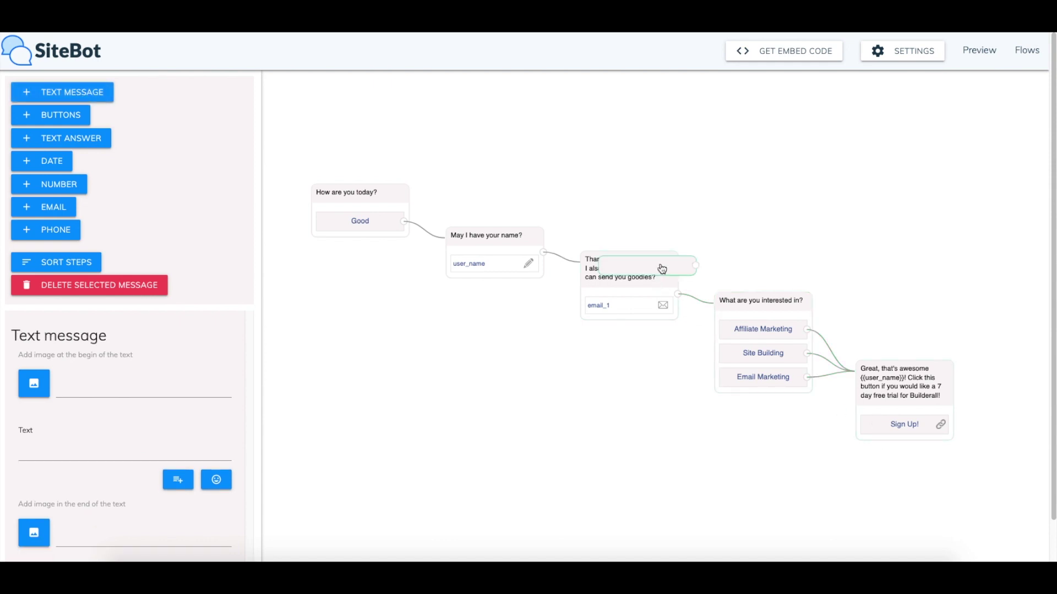
left_click_drag(662, 268, 966, 466)
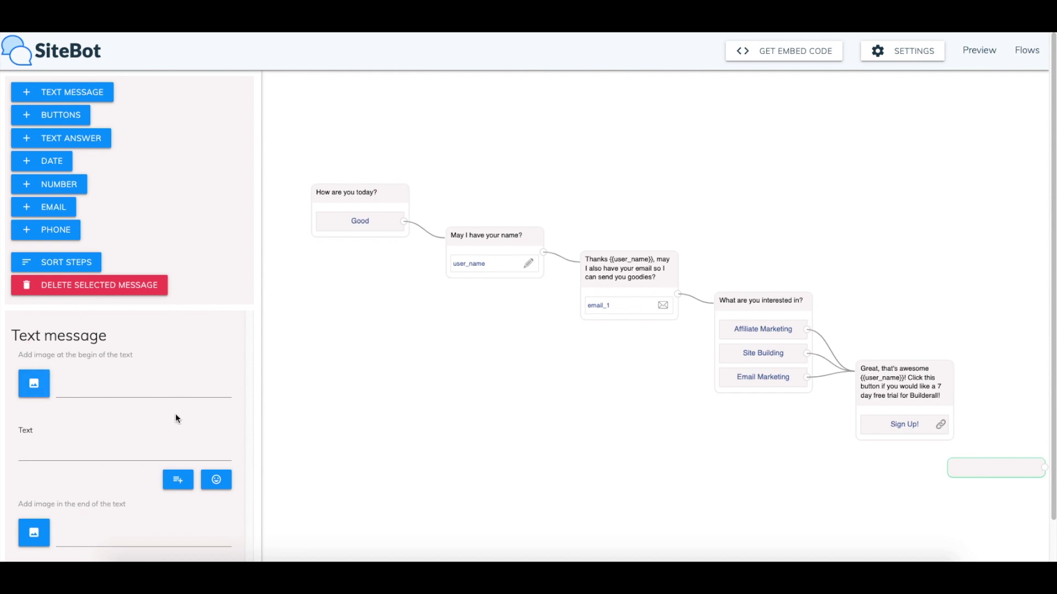
left_click(139, 446)
type("Thank")
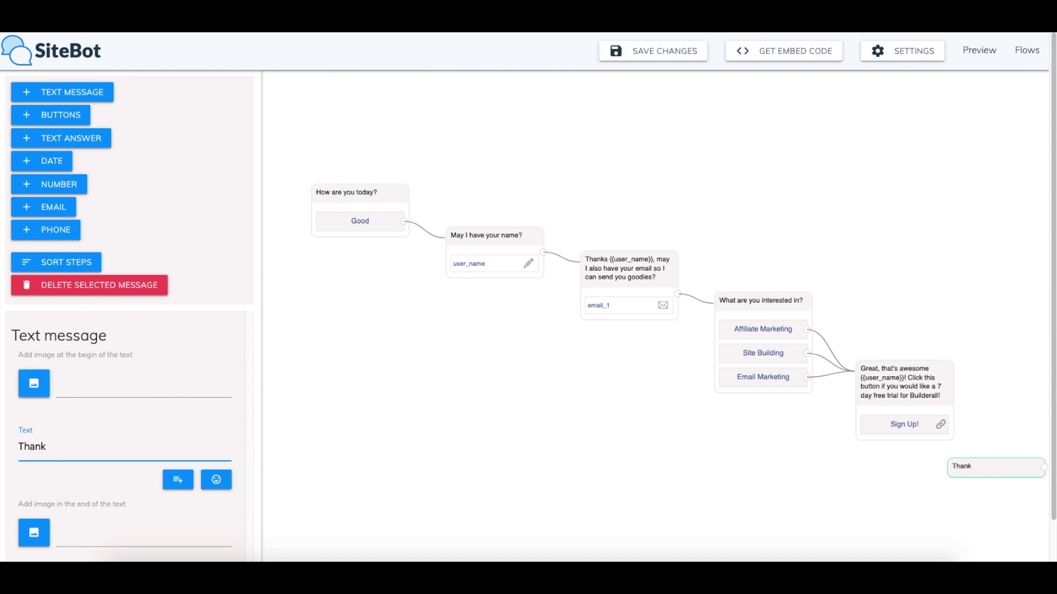
type(" uo")
type("you")
Insert the {{user_name}} variable and finish the message with 'for visiting my site'
left_click(191, 474)
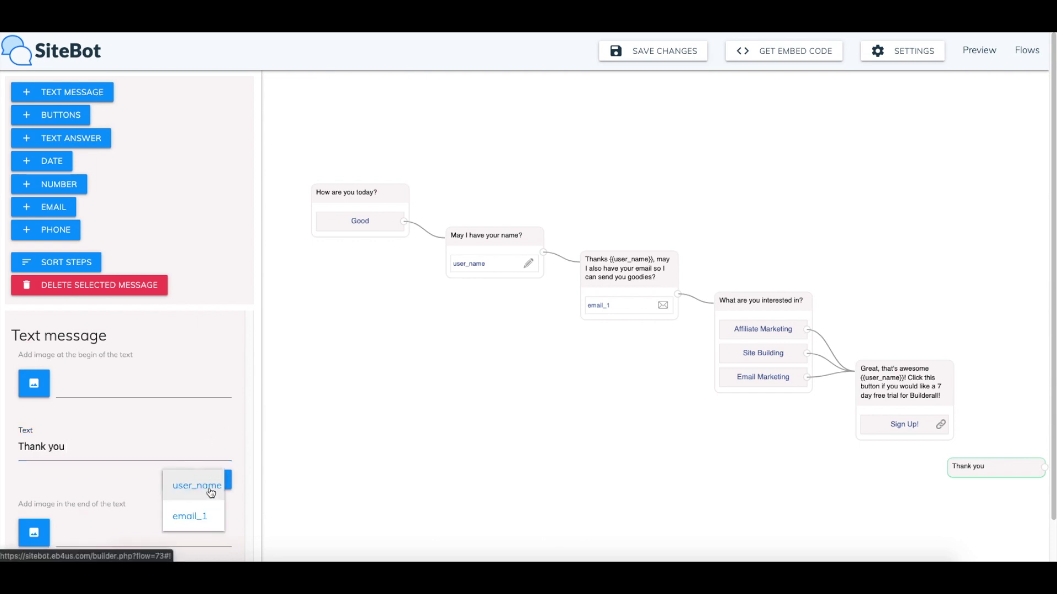
left_click(208, 489)
left_click(183, 435)
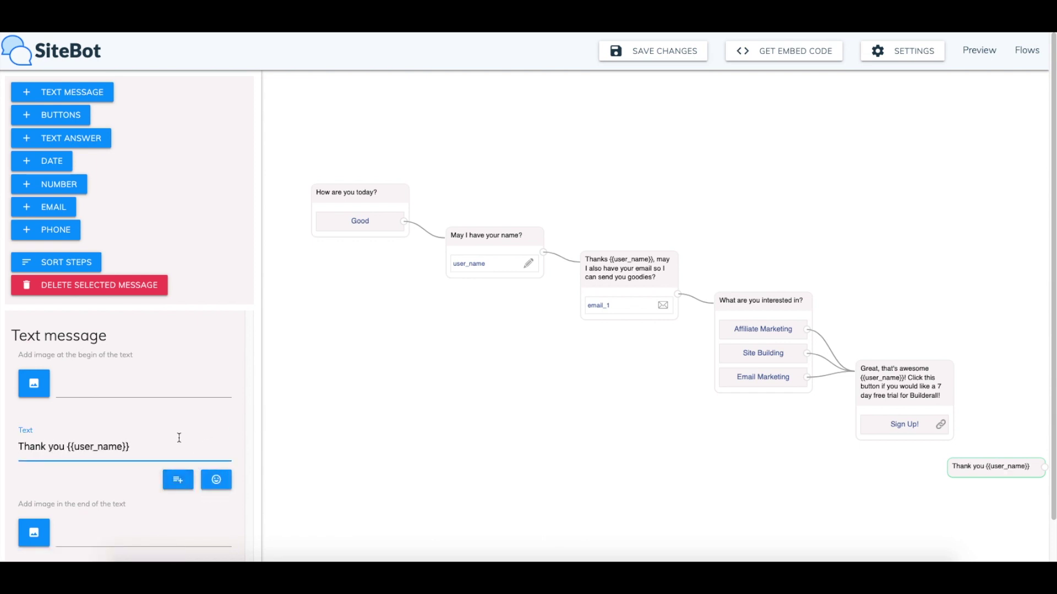
type("for visiting")
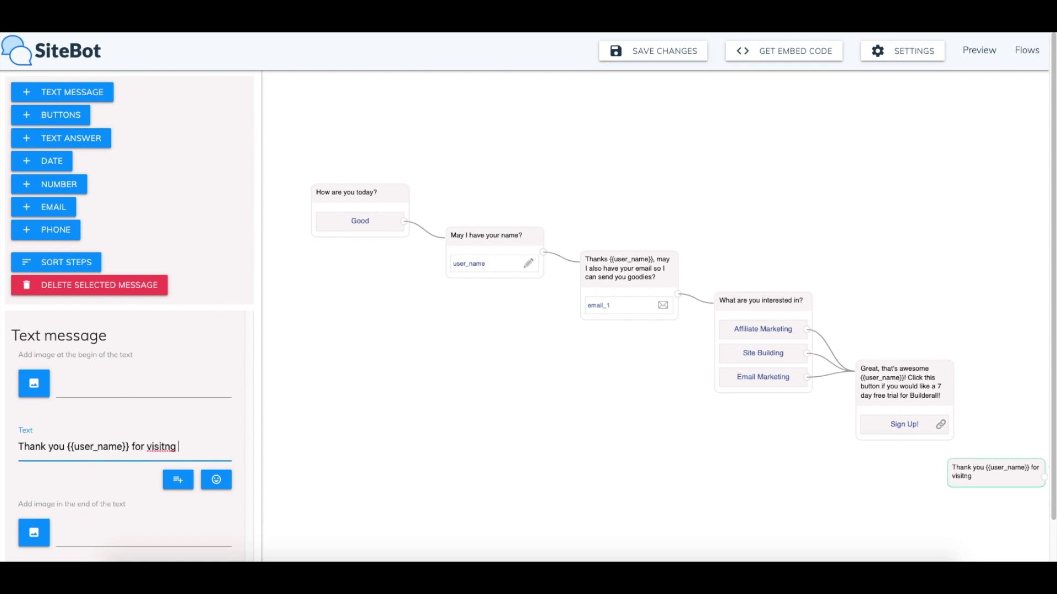
key("BackSpace")
key("BackSpace")
key("BackSpace")
type("ying")
key("BackSpace")
key("BackSpace")
key("BackSpace")
type("ting my site!")
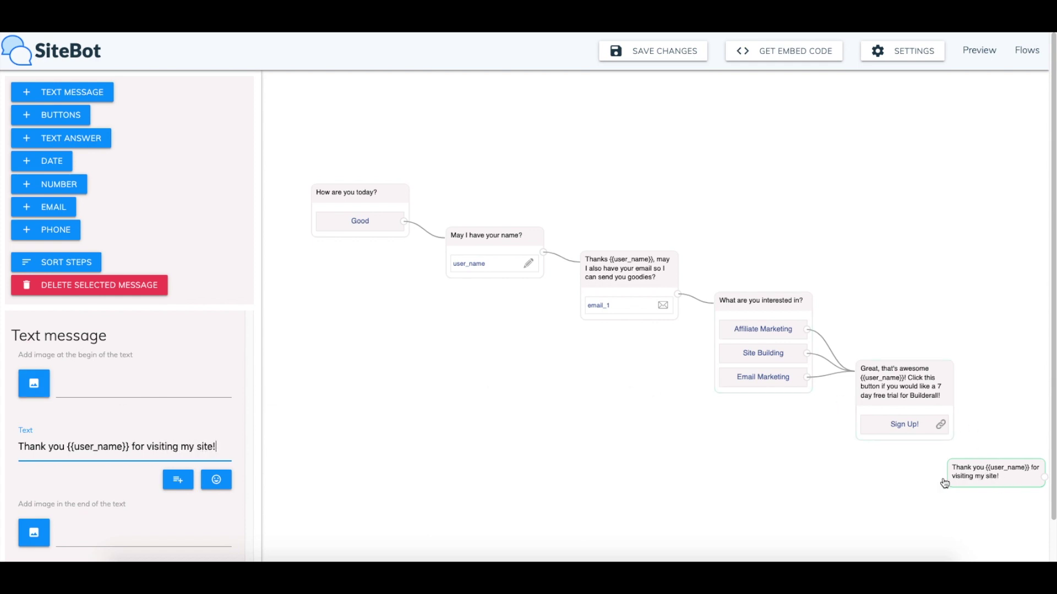
Move the Thank you message left, below the 'What are you interested in?' question
left_click(946, 398)
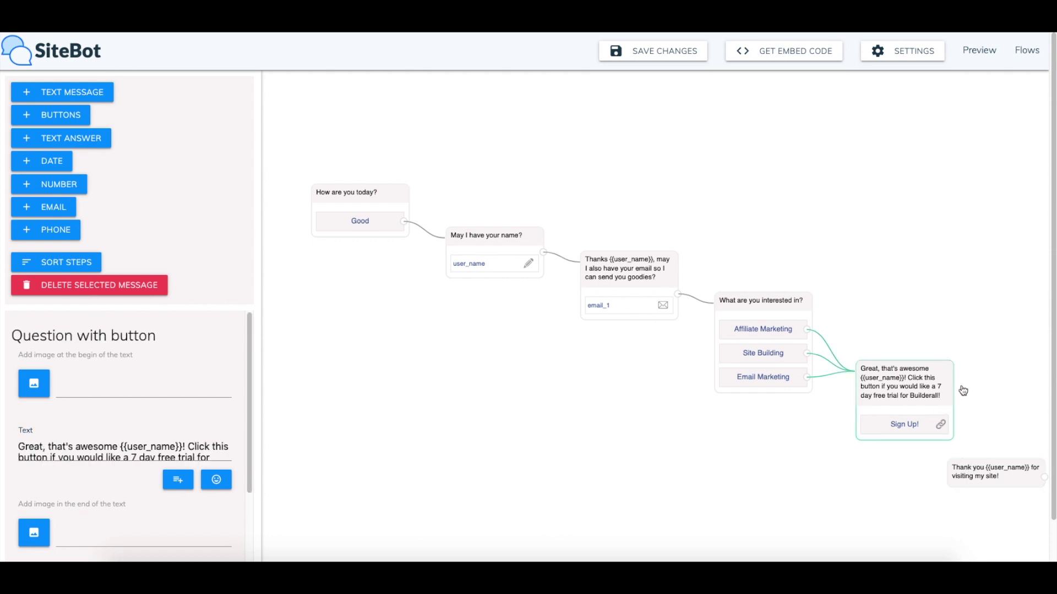
left_click_drag(1008, 474, 1010, 476)
left_click(908, 399)
left_click(959, 487)
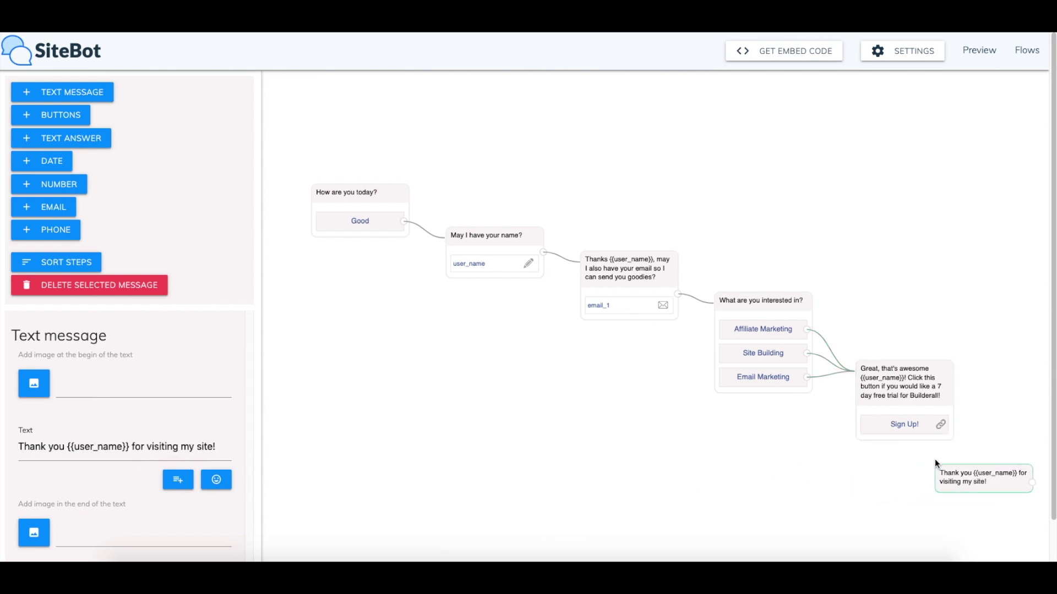
left_click(926, 390)
left_click(989, 480)
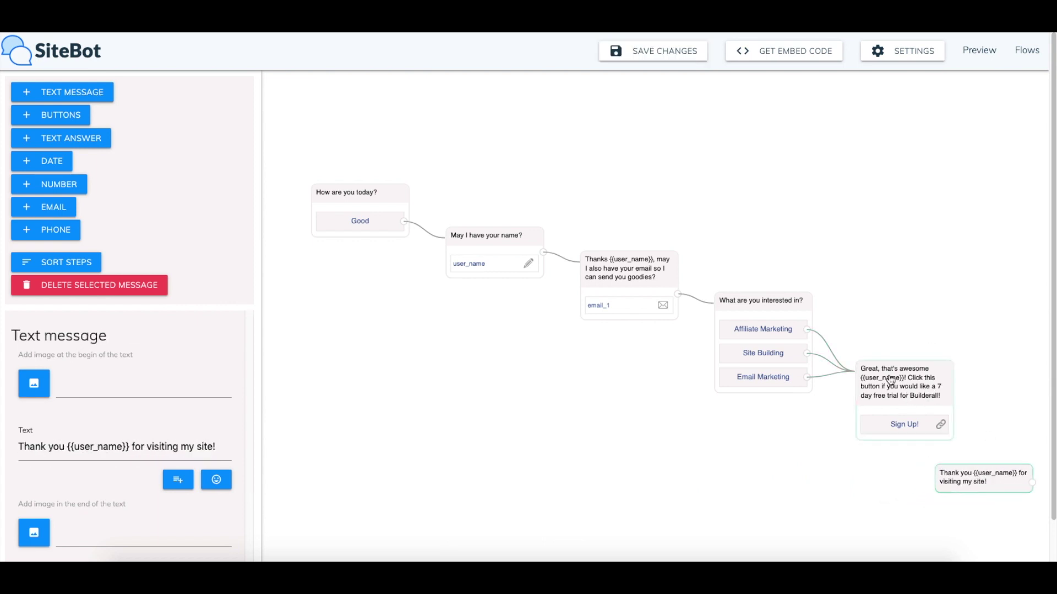
left_click(929, 392)
left_click(991, 484)
left_click(888, 392)
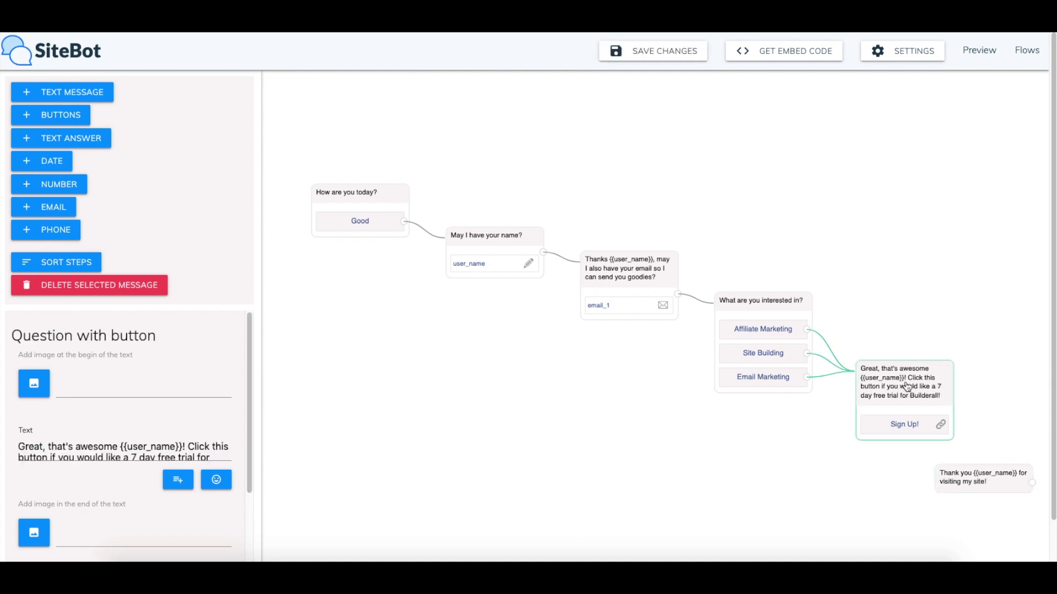
left_click_drag(996, 483, 777, 441)
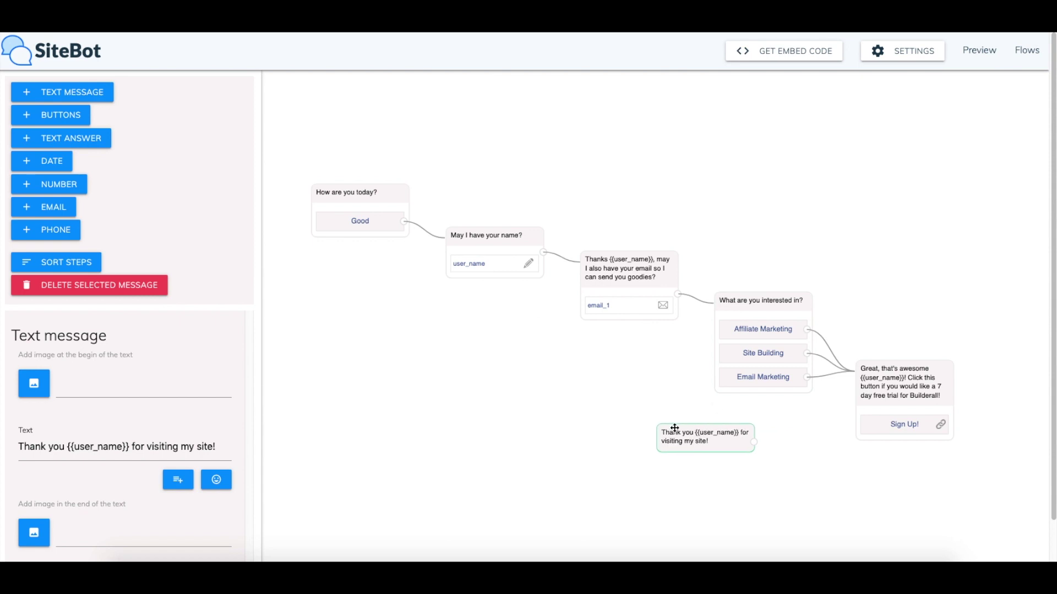
left_click_drag(731, 442, 598, 413)
Add an 'I'm Not interested' answer button to the interests question
left_click(773, 307)
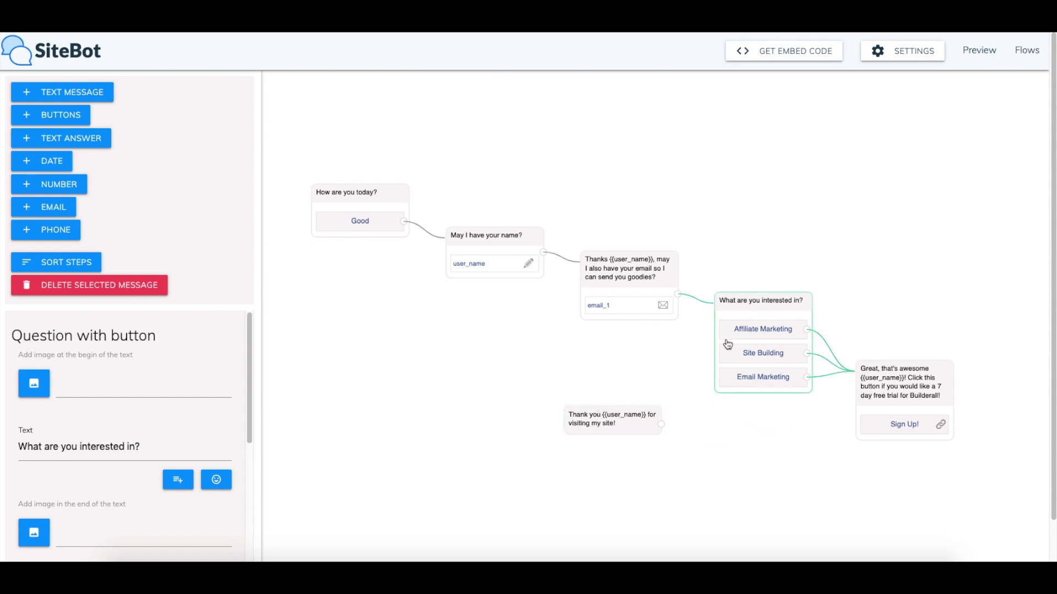
scroll(137, 382, "down", 10)
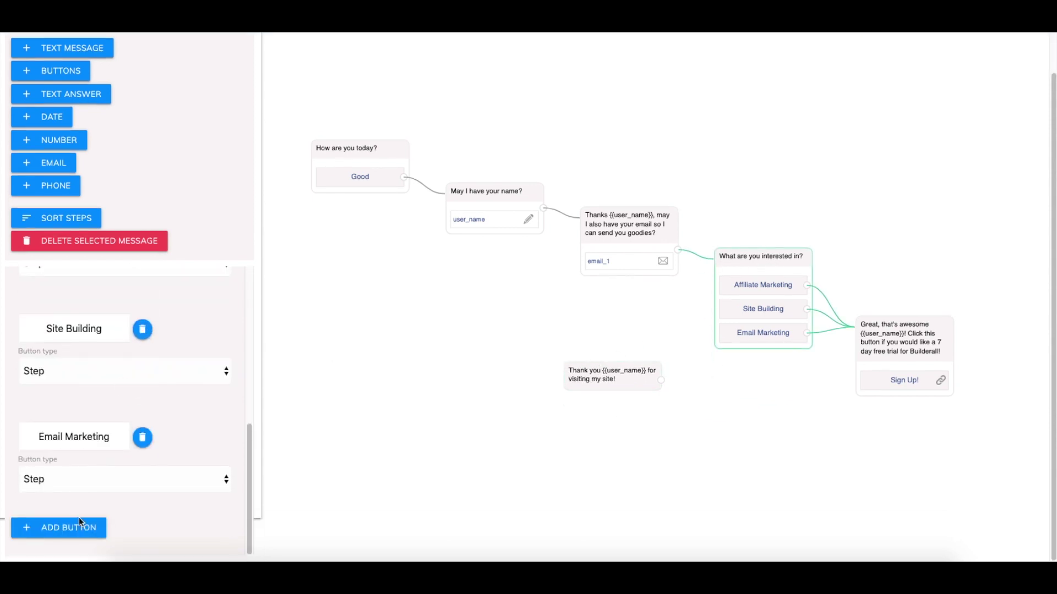
left_click(84, 535)
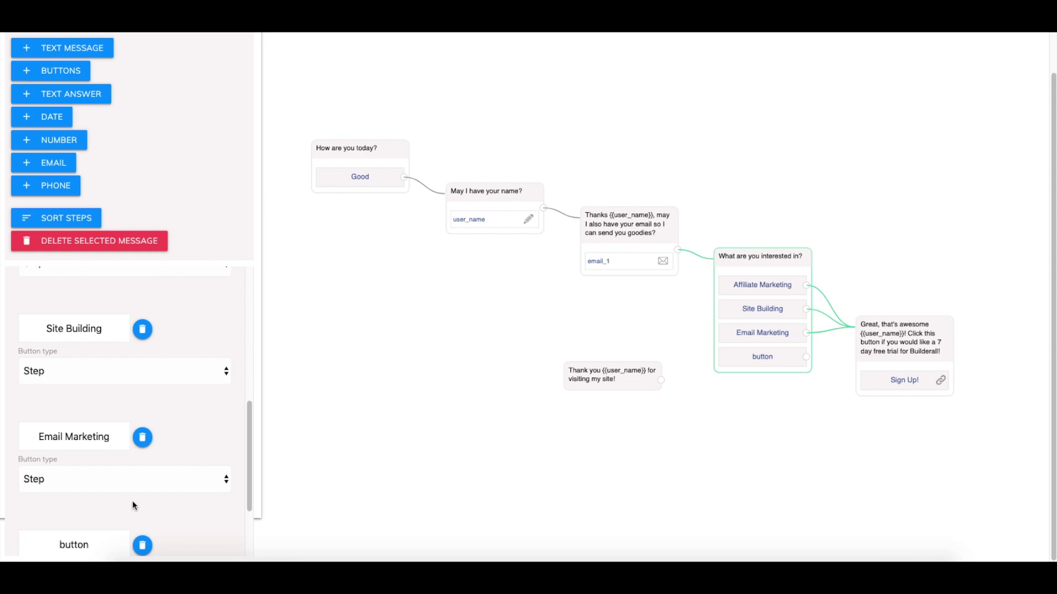
double_click(83, 438)
type("I'm Not in")
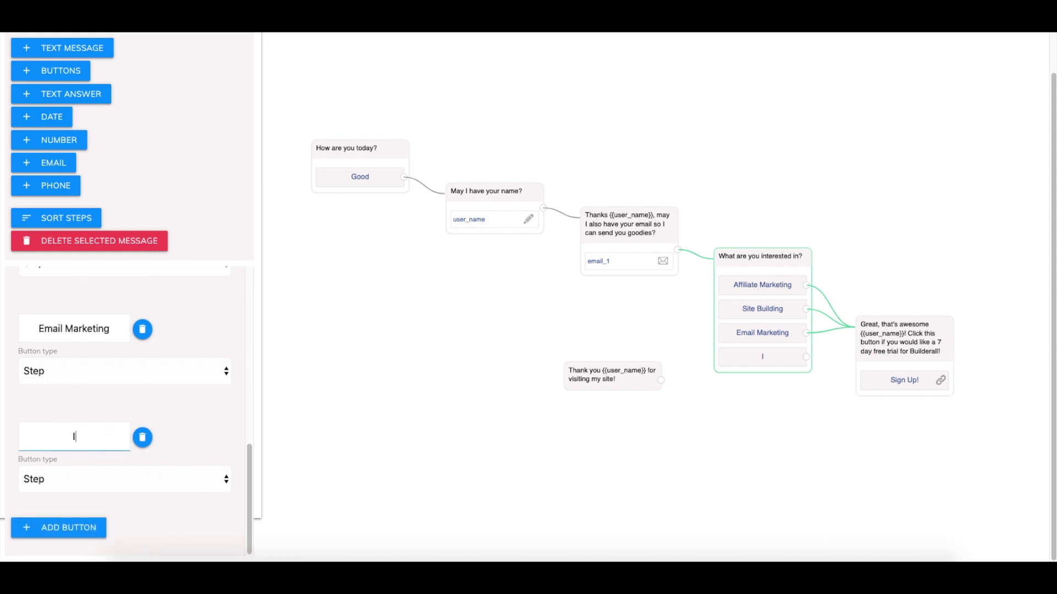
type("terested")
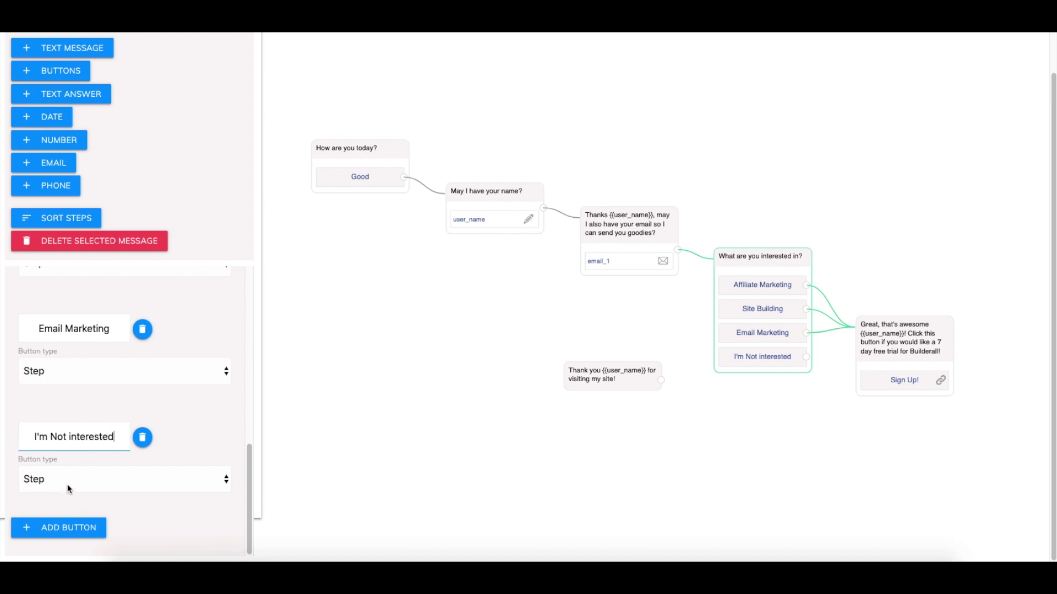
Link I'm Not interested to the thank-you message, reattach Email Marketing to Sign Up!, then preview
left_click_drag(806, 358, 626, 386)
left_click_drag(626, 386, 893, 464)
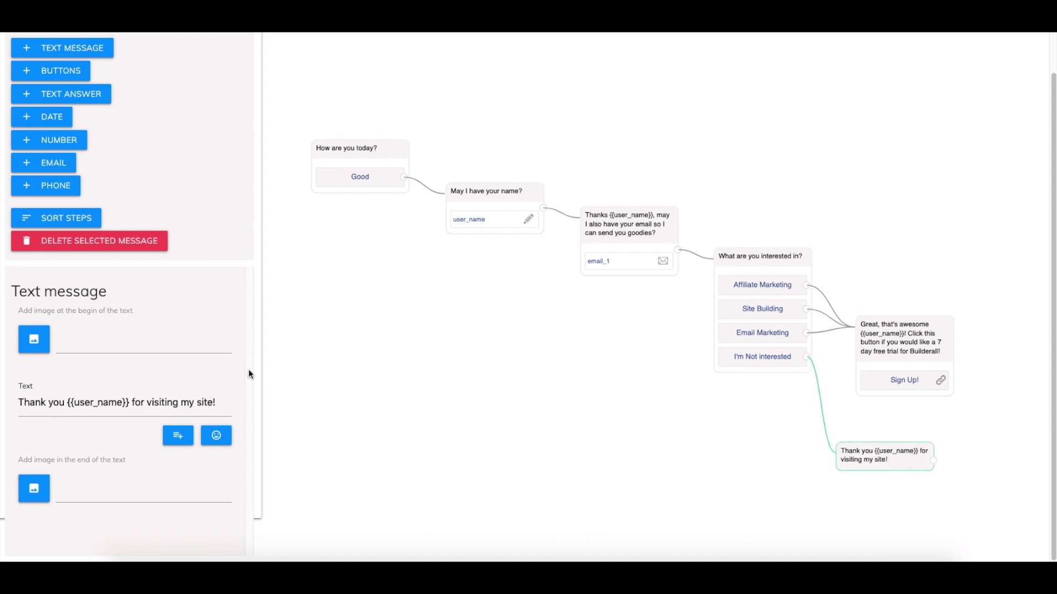
left_click_drag(828, 332, 852, 329)
left_click_drag(909, 463, 925, 450)
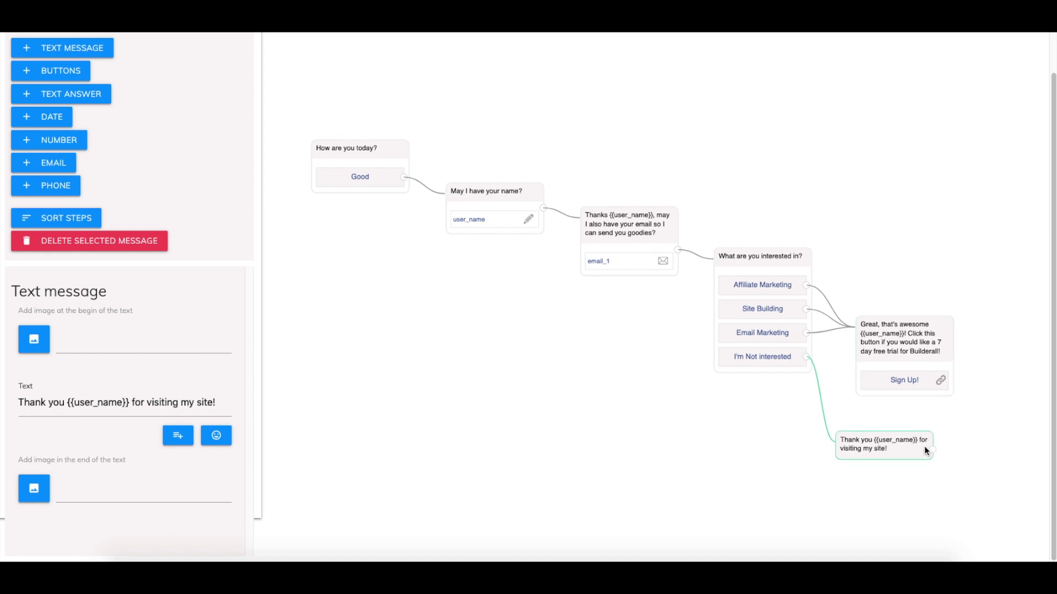
left_click(831, 435)
left_click_drag(906, 447, 925, 457)
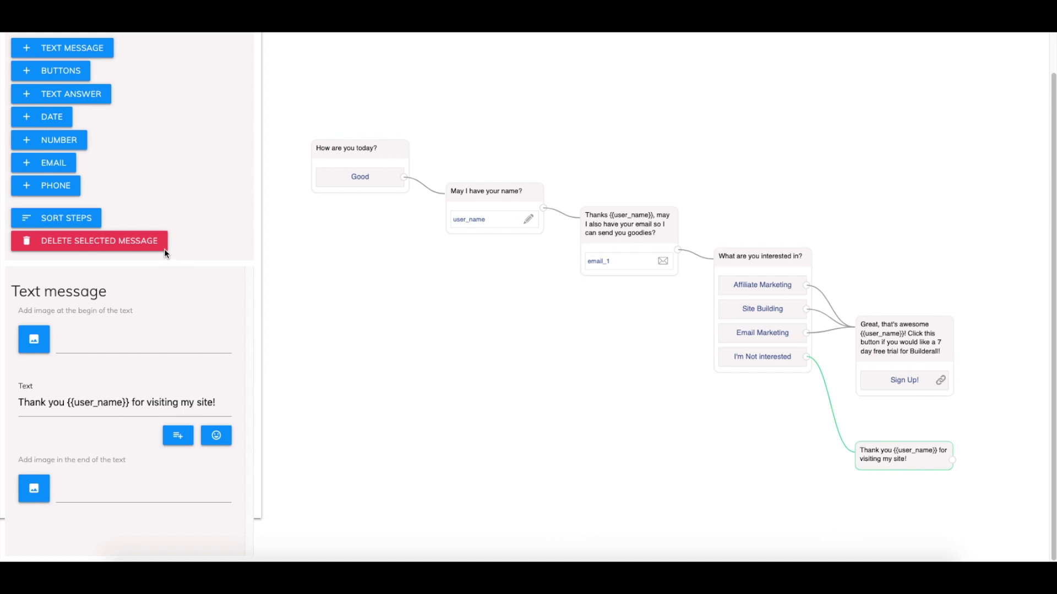
scroll(114, 257, "up", 1)
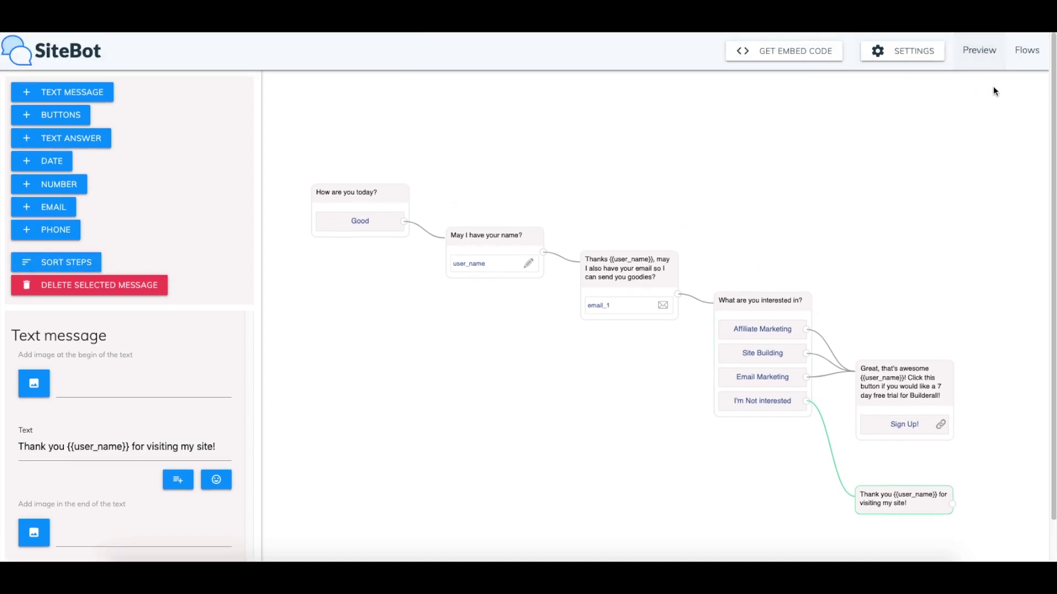
left_click(989, 58)
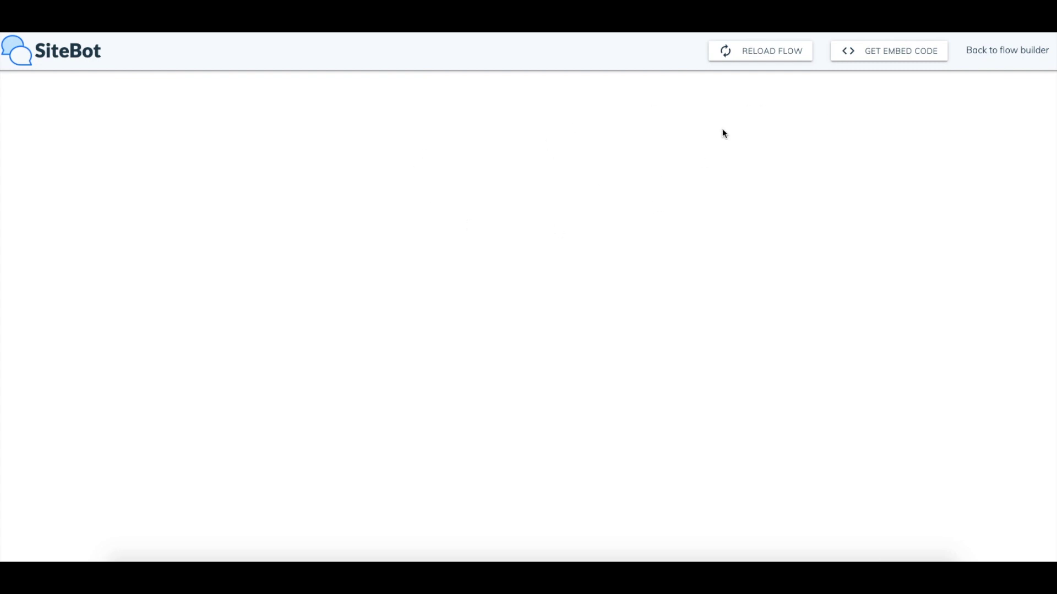
Reload the preview flow, return to the builder and move the thank-you message down-right
left_click(781, 52)
left_click(1028, 60)
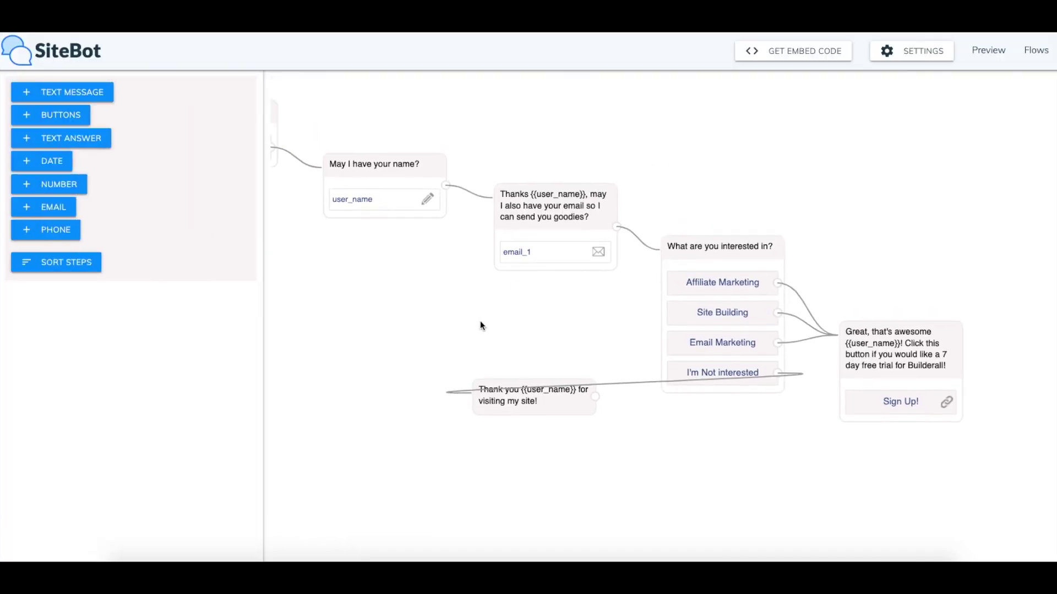
left_click_drag(480, 326, 521, 276)
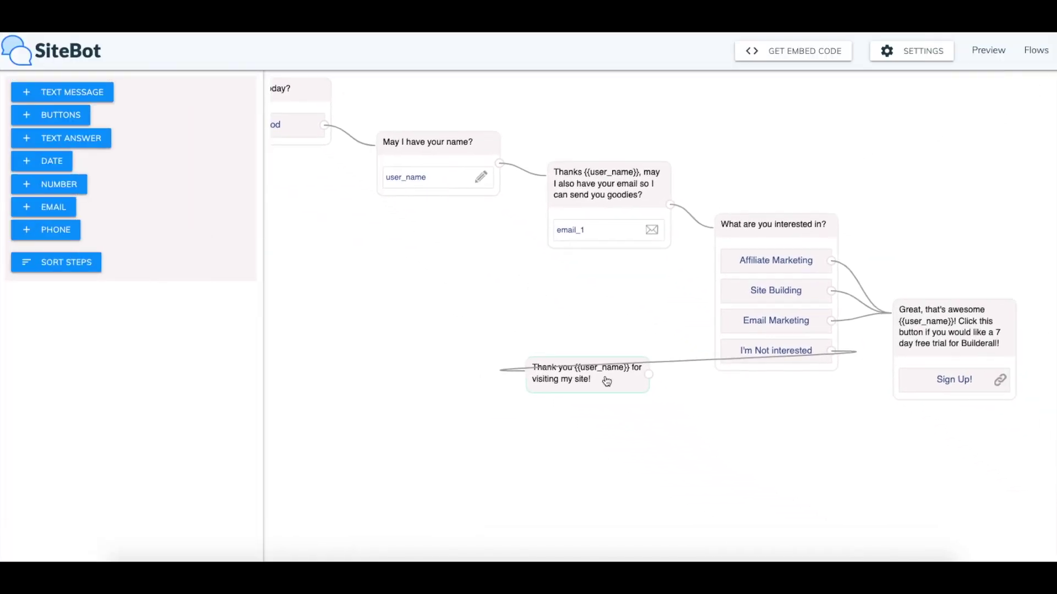
left_click_drag(607, 381, 848, 501)
Save the flow changes, acknowledge the Success confirmation and reopen the preview
scroll(543, 325, "up", 1)
scroll(418, 297, "down", 3)
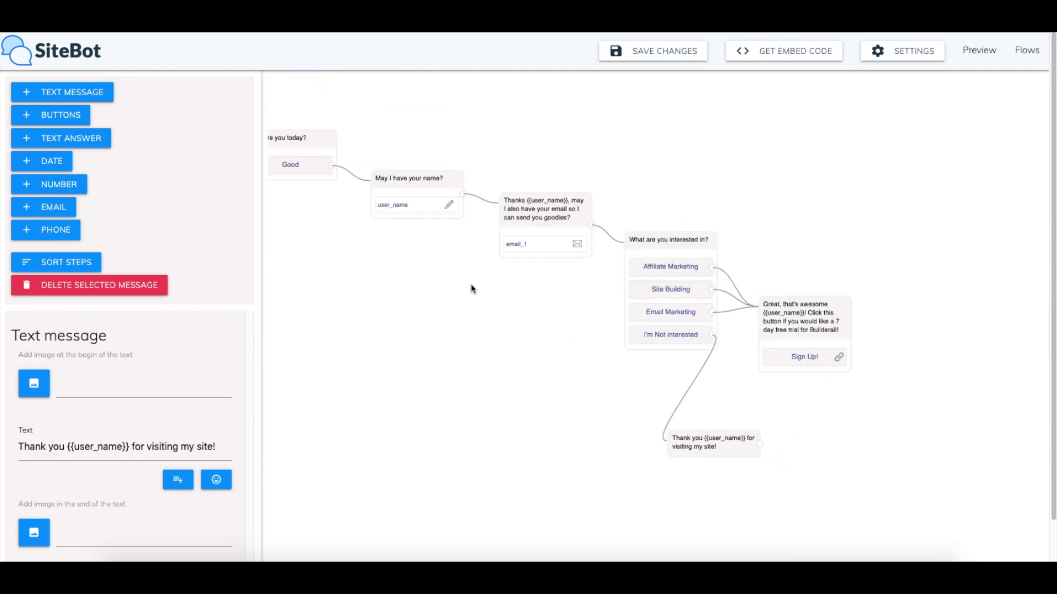
left_click(661, 60)
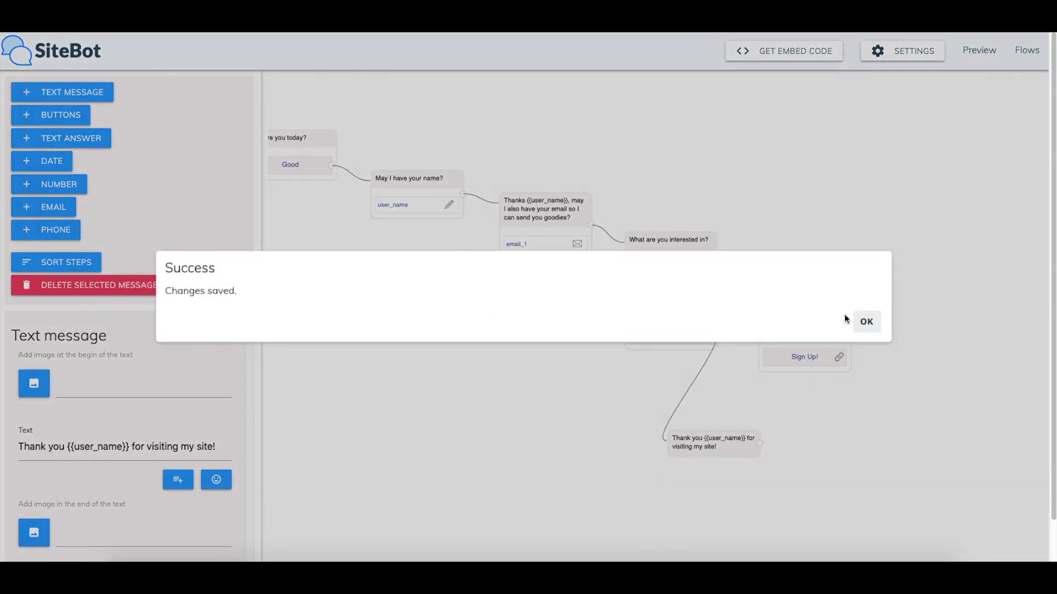
left_click(860, 322)
left_click(980, 55)
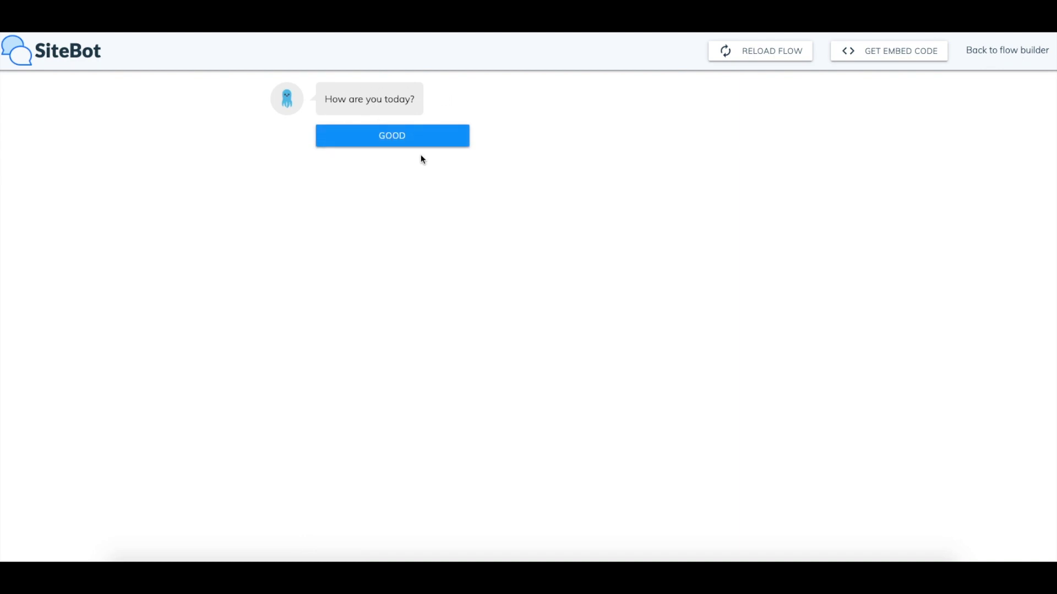
Run the chat answering Good, entering a test name and email, then Site Building and Sign Up!
left_click(419, 143)
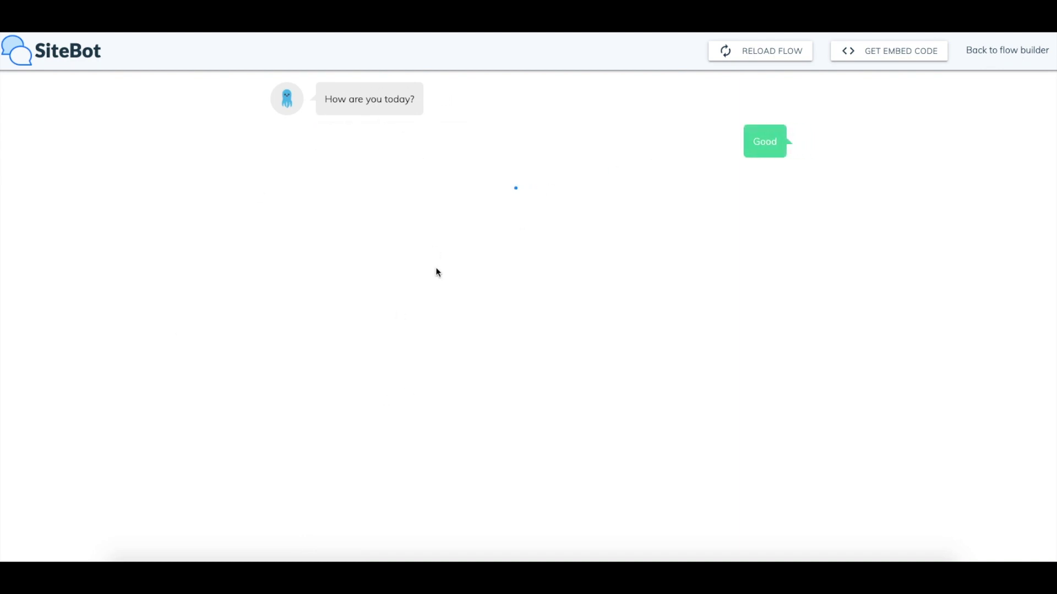
left_click(462, 229)
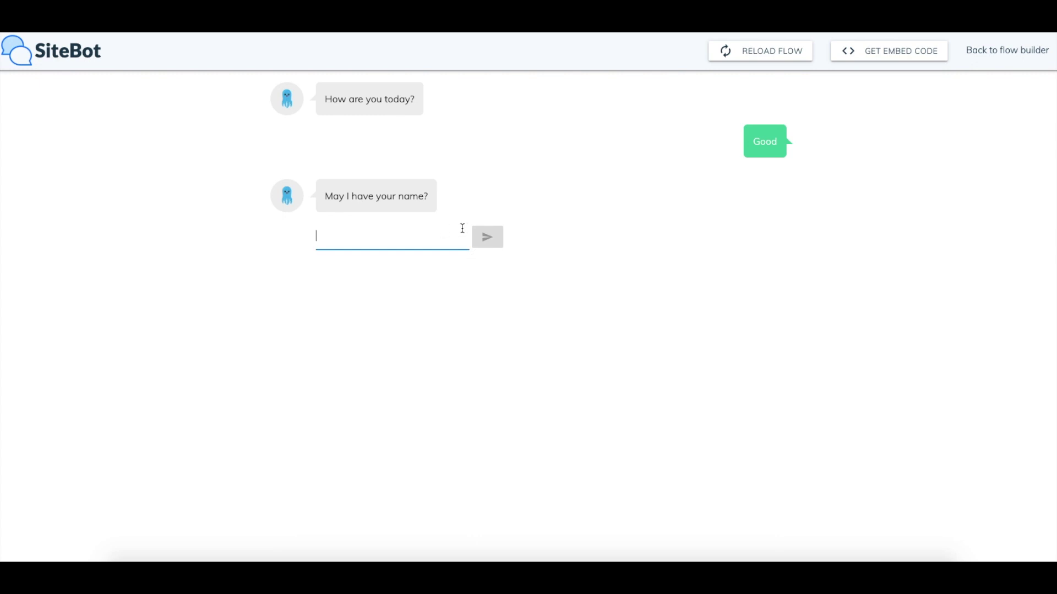
type("Johnny")
left_click(494, 240)
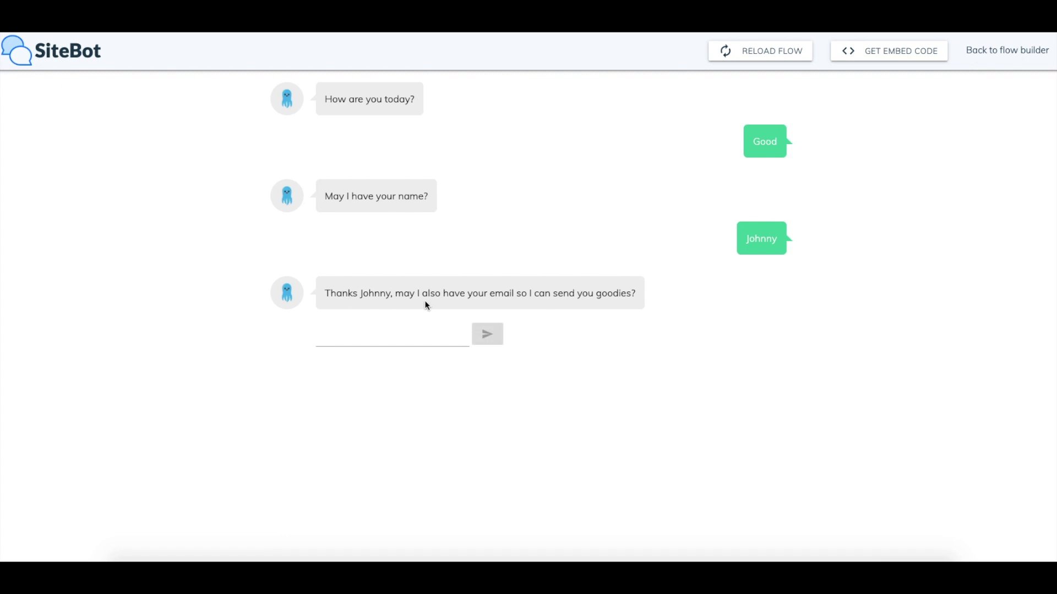
left_click(385, 336)
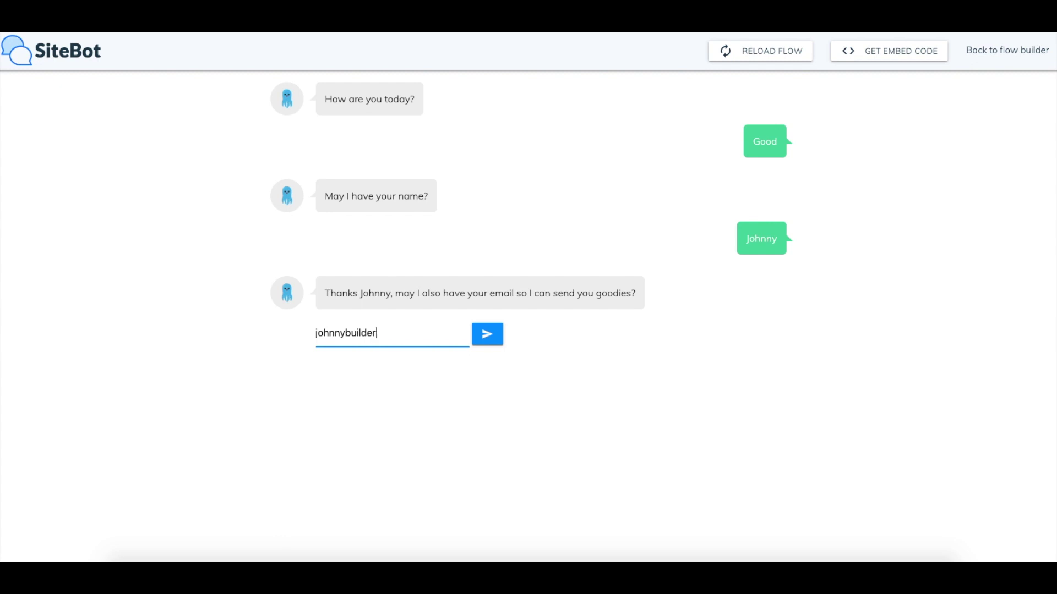
left_click(488, 342)
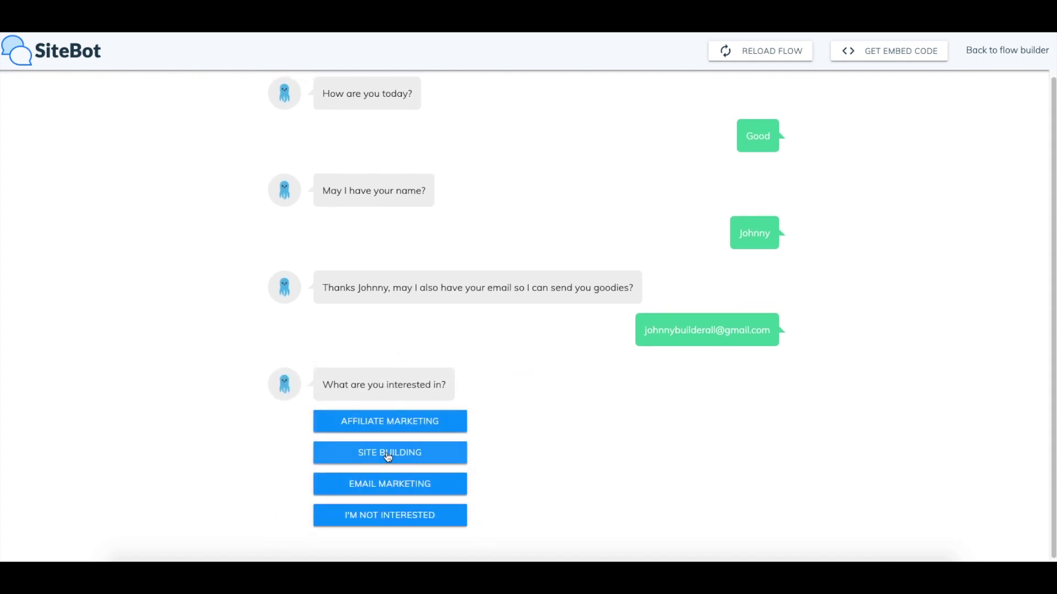
left_click(402, 463)
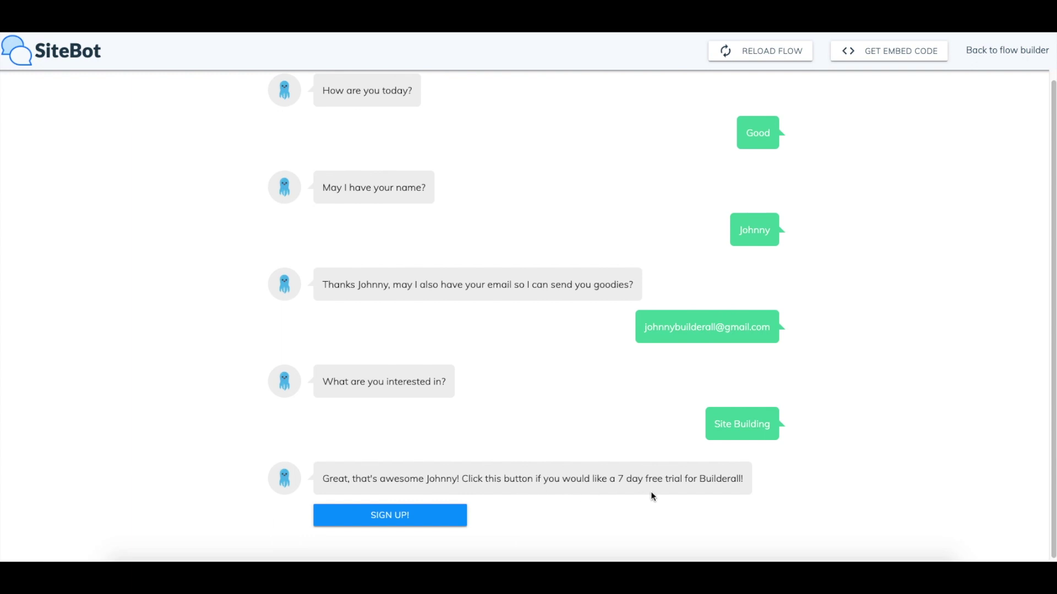
left_click(414, 515)
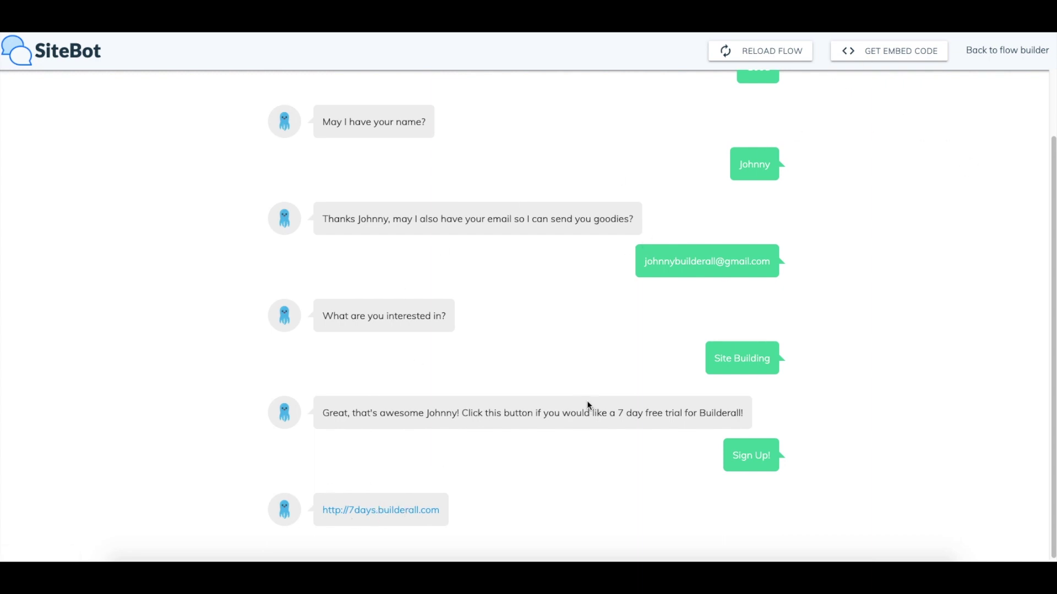
Restart the chat, enter another test name and email, choose I'm Not interested, then return to the builder
left_click(768, 53)
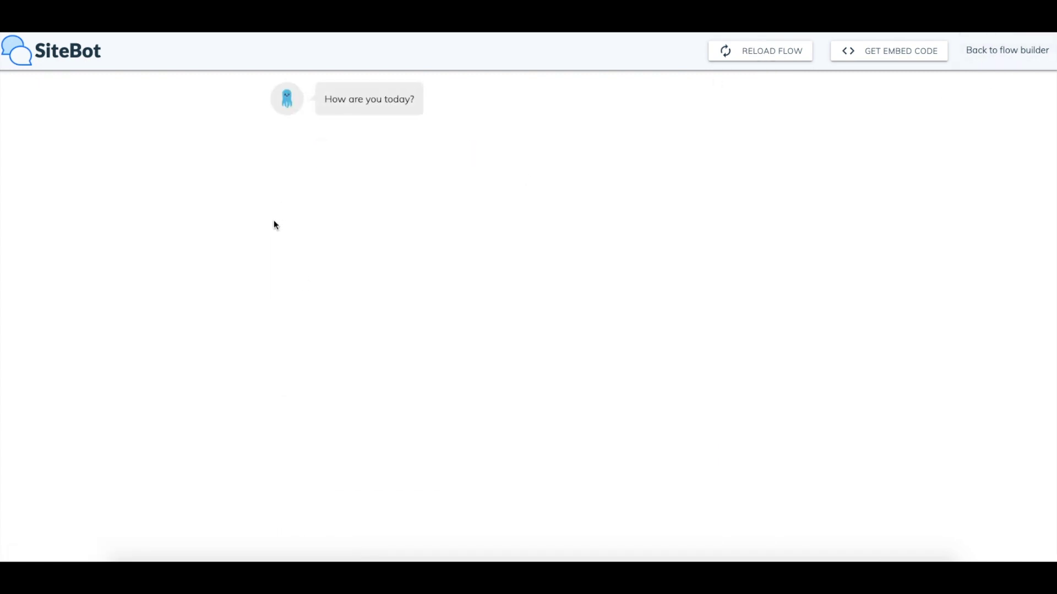
left_click(415, 142)
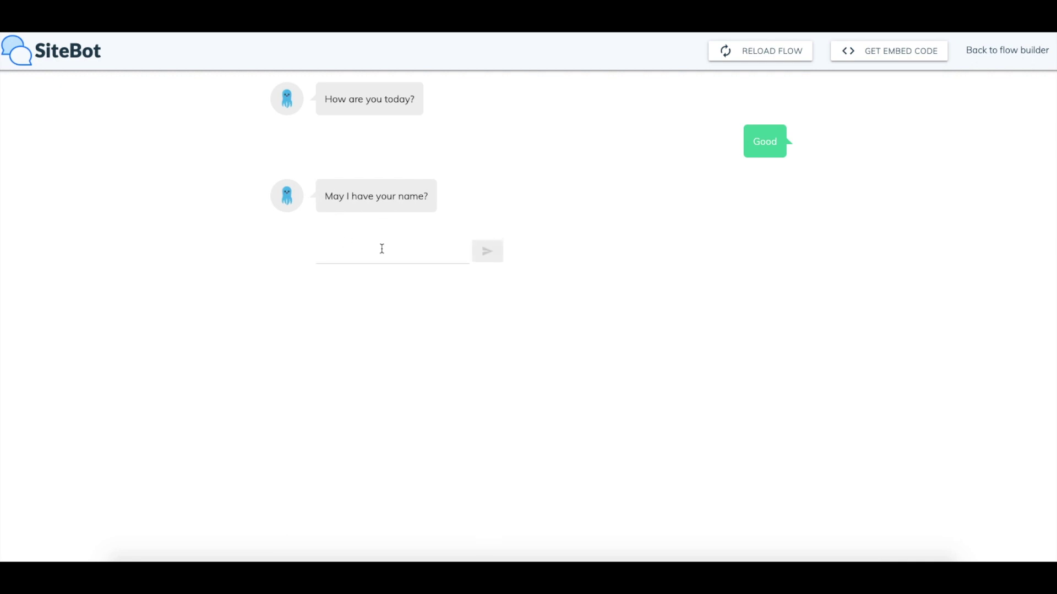
left_click(387, 242)
type("Bob")
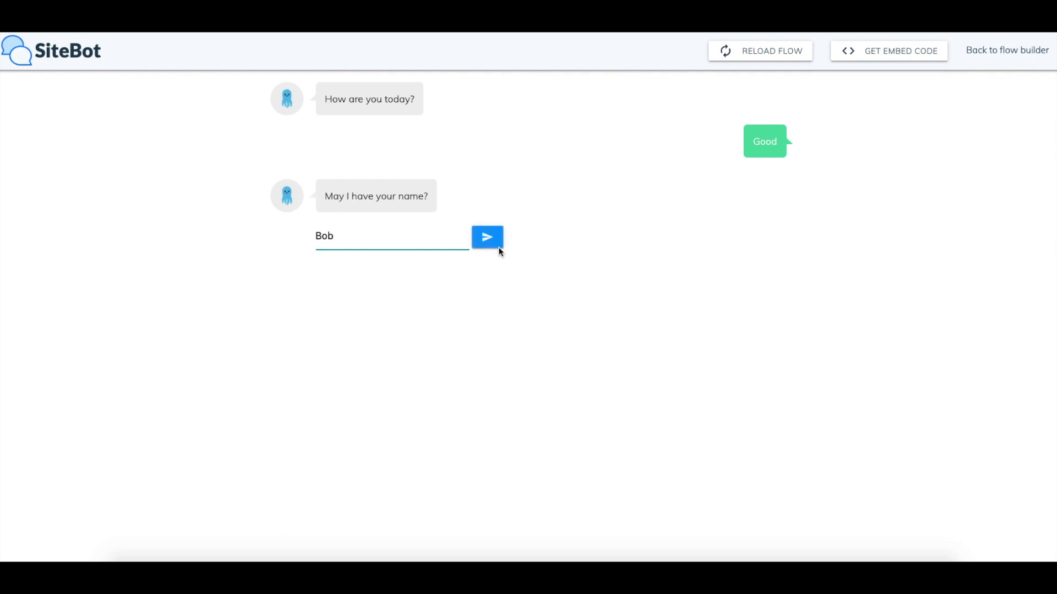
left_click(498, 247)
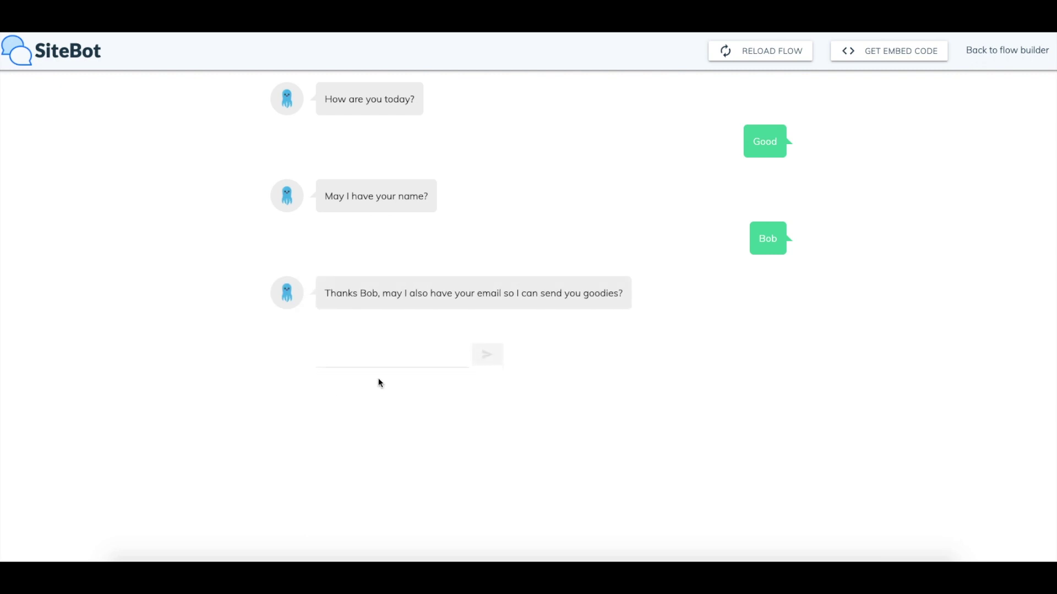
left_click(428, 331)
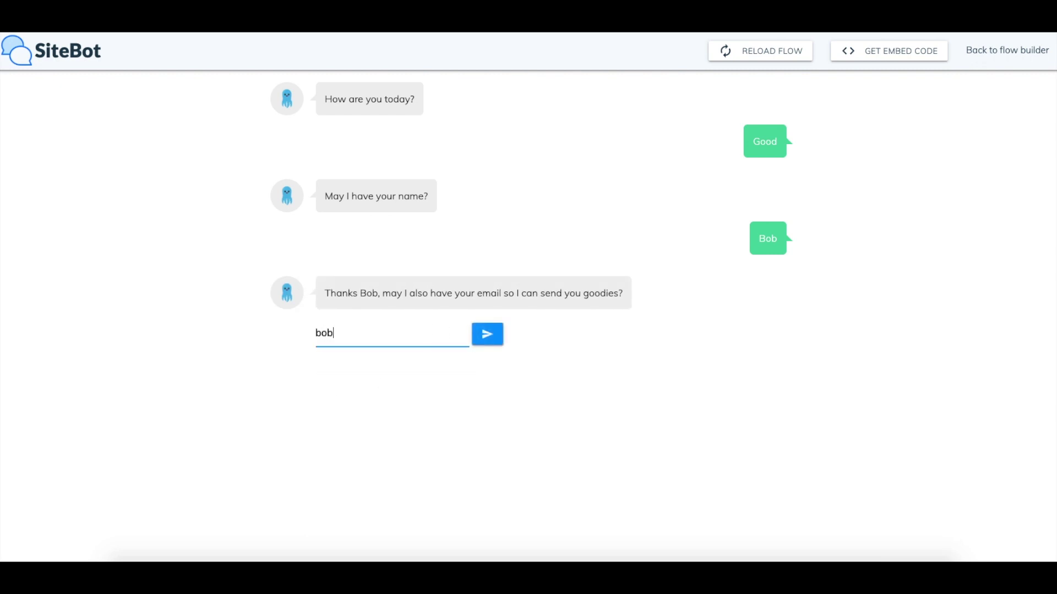
left_click(479, 337)
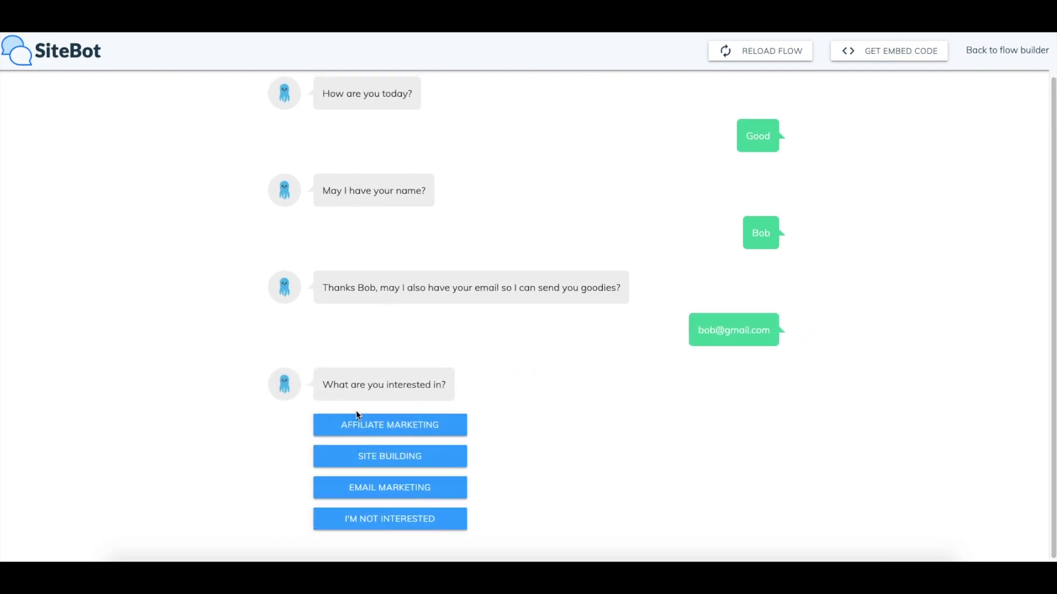
left_click(412, 518)
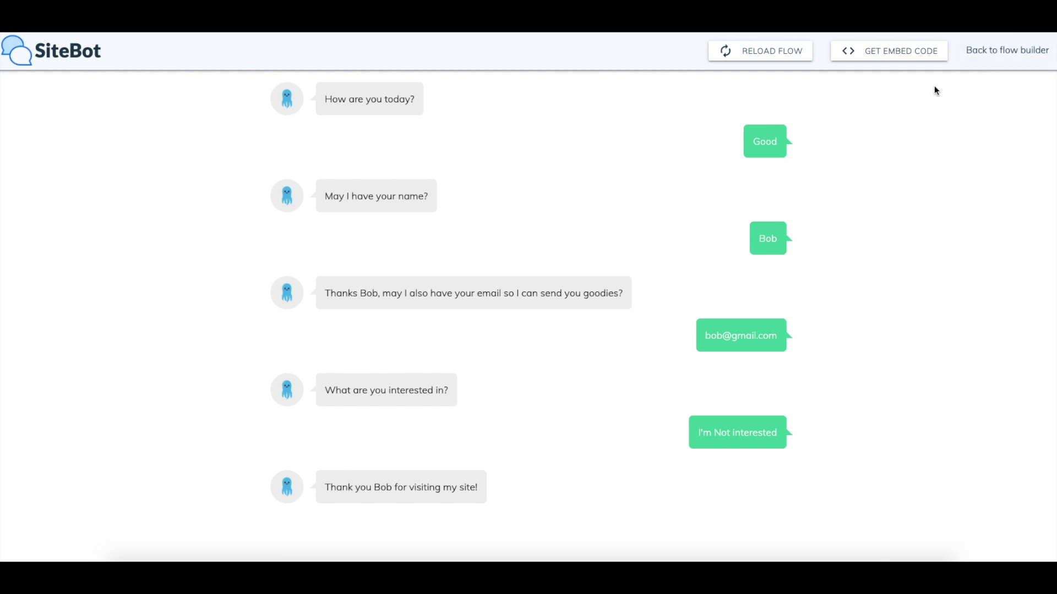
left_click(1007, 49)
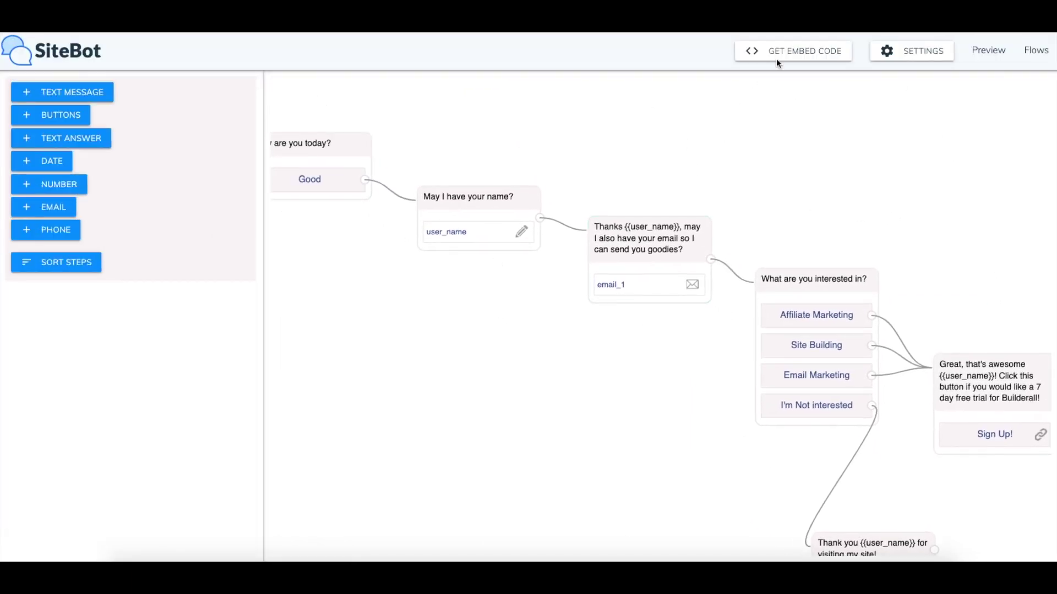
Display the chatbot's iframe embed code with GET EMBED CODE
left_click(797, 53)
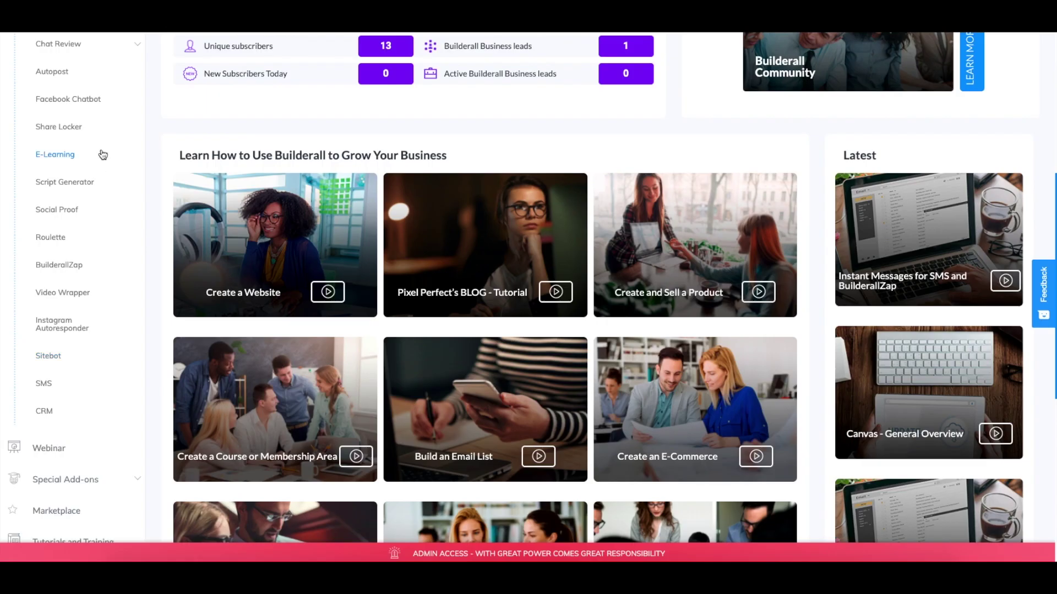
scroll(101, 153, "down", 5)
scroll(74, 146, "up", 10)
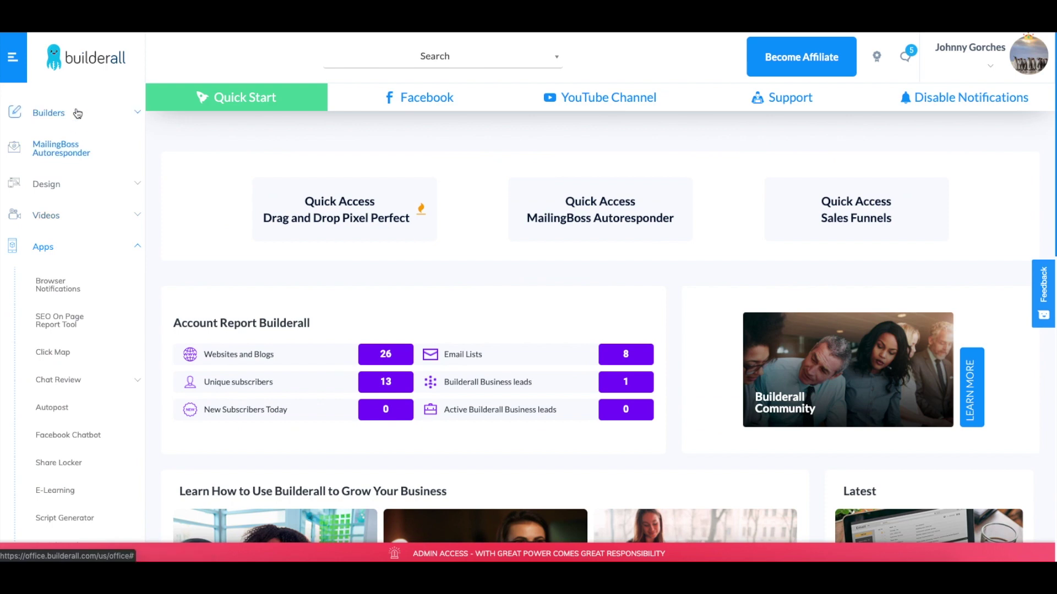
Go to Builders > Drag and Drop Pixel Perfect > My sites and browse the site cards
left_click(77, 114)
left_click(62, 151)
left_click(55, 189)
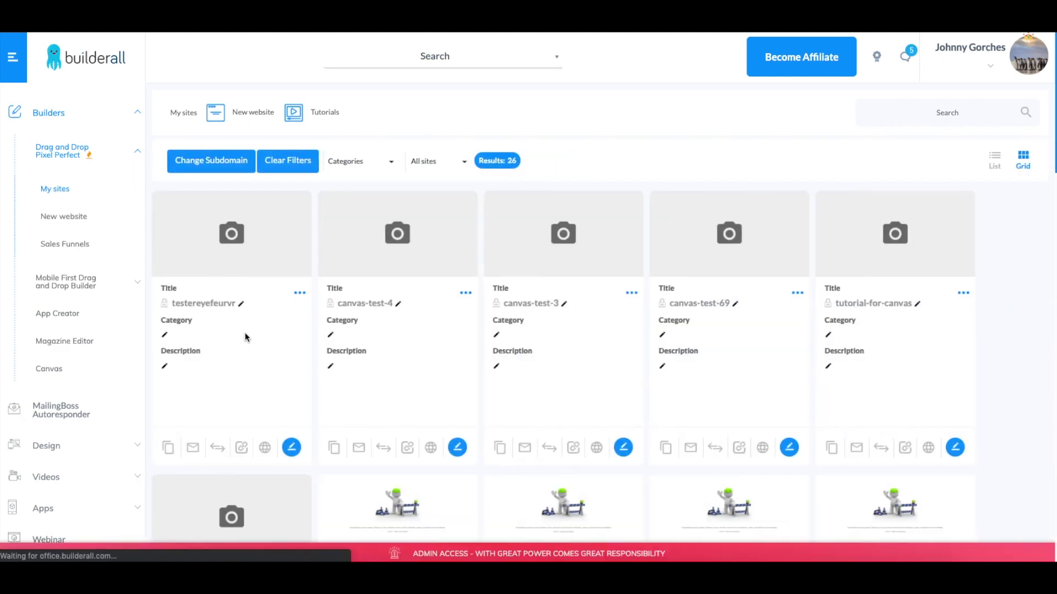
scroll(722, 347, "down", 8)
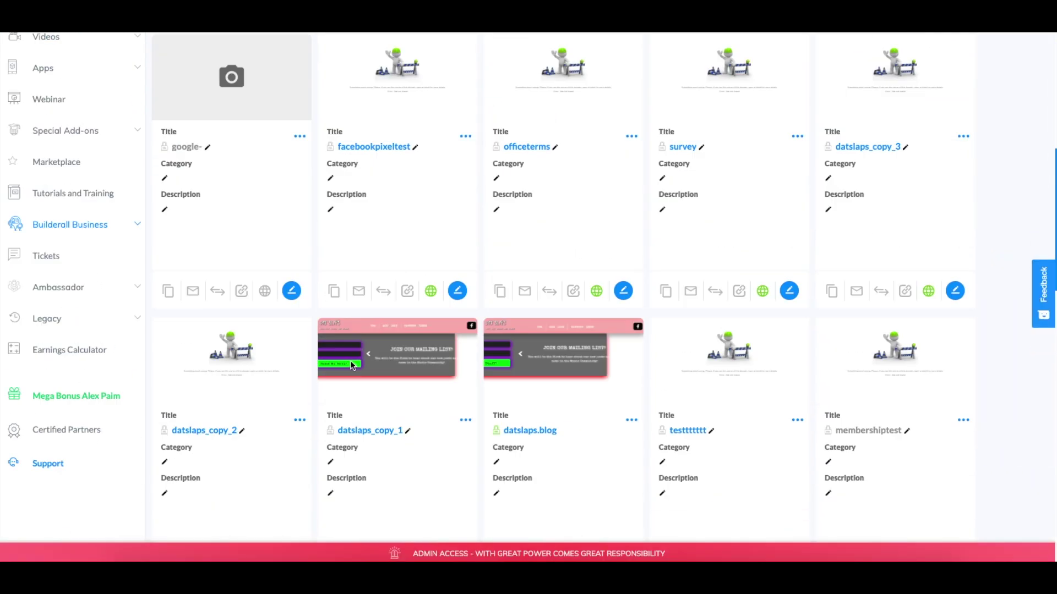
scroll(397, 320, "up", 2)
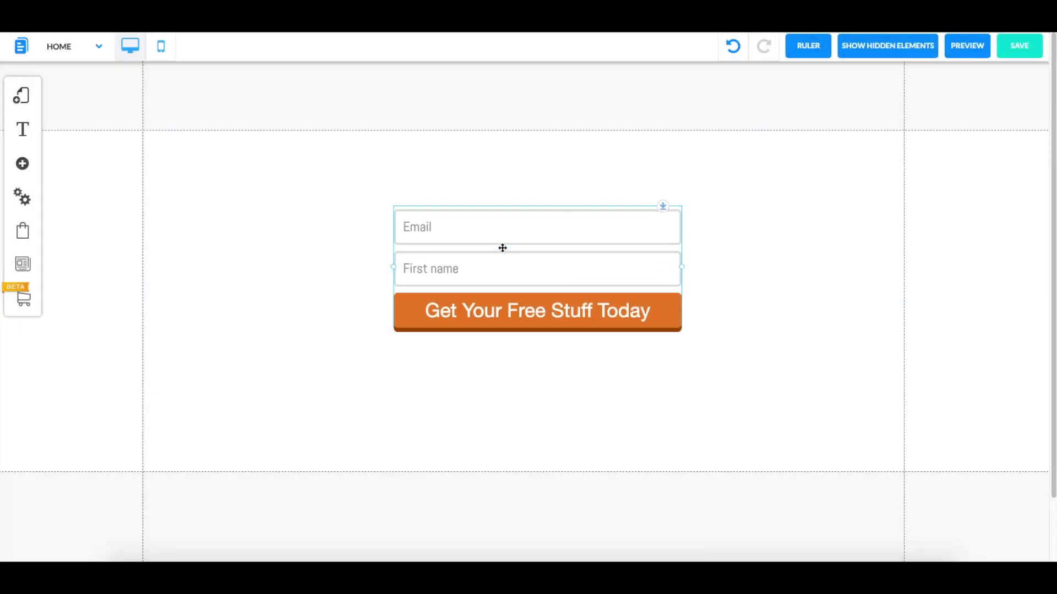
Delete the email sign-up form and add an HTML element from Apps to the section
left_click(502, 249)
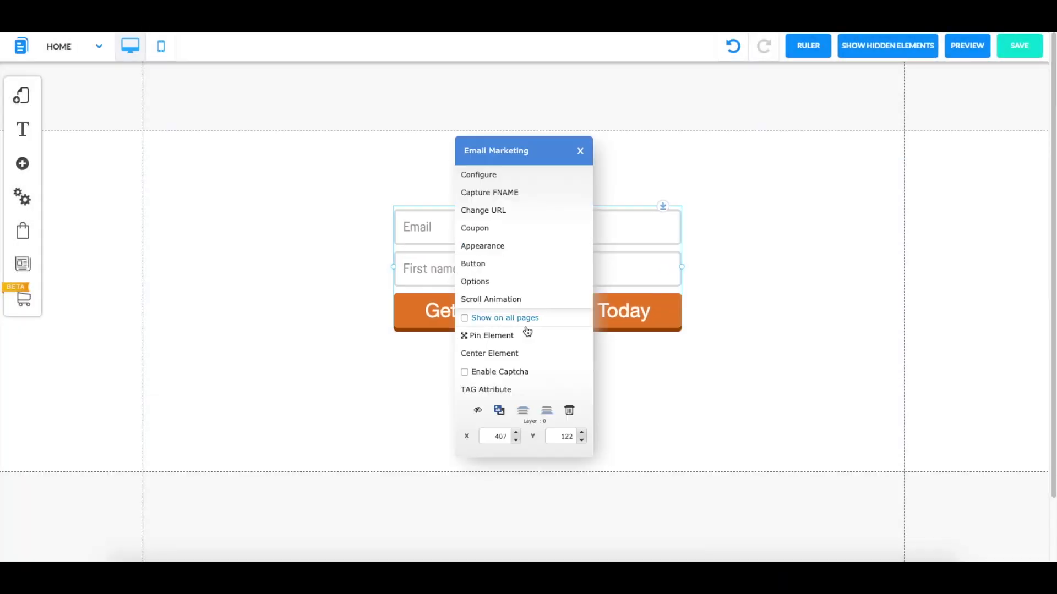
left_click(569, 410)
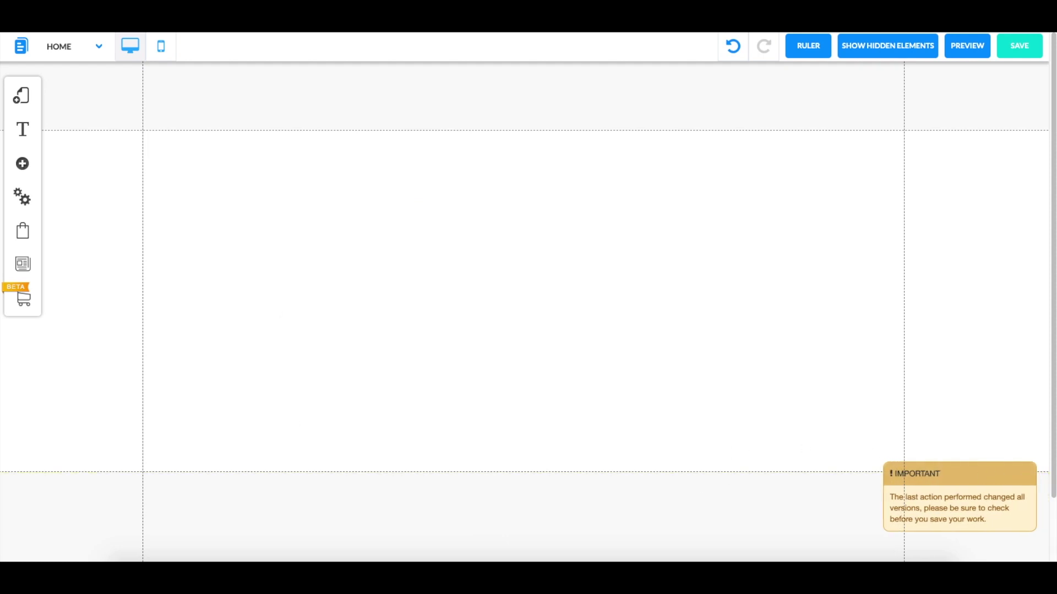
left_click(23, 164)
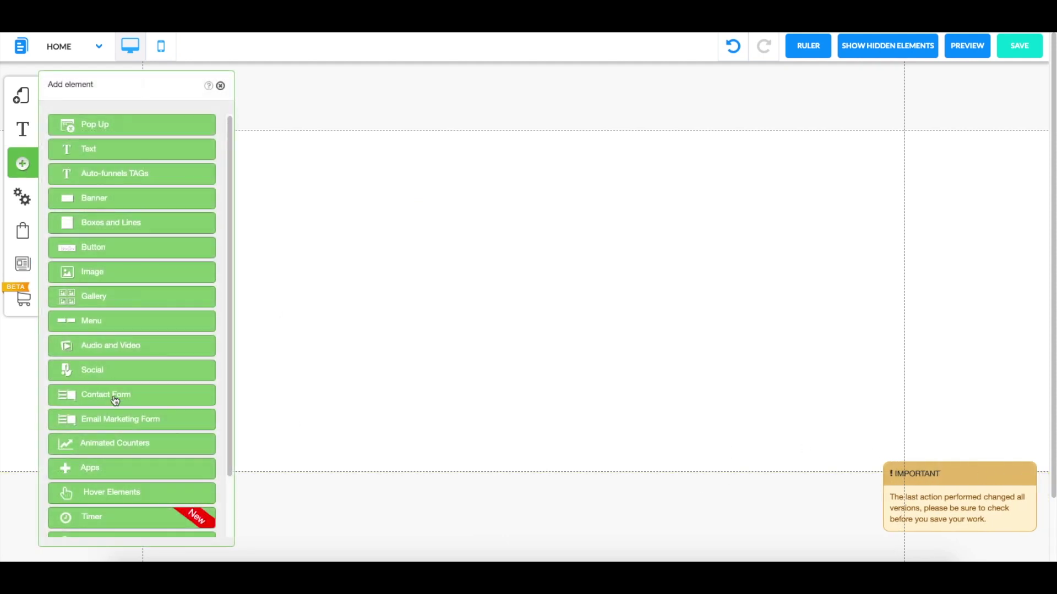
left_click(104, 469)
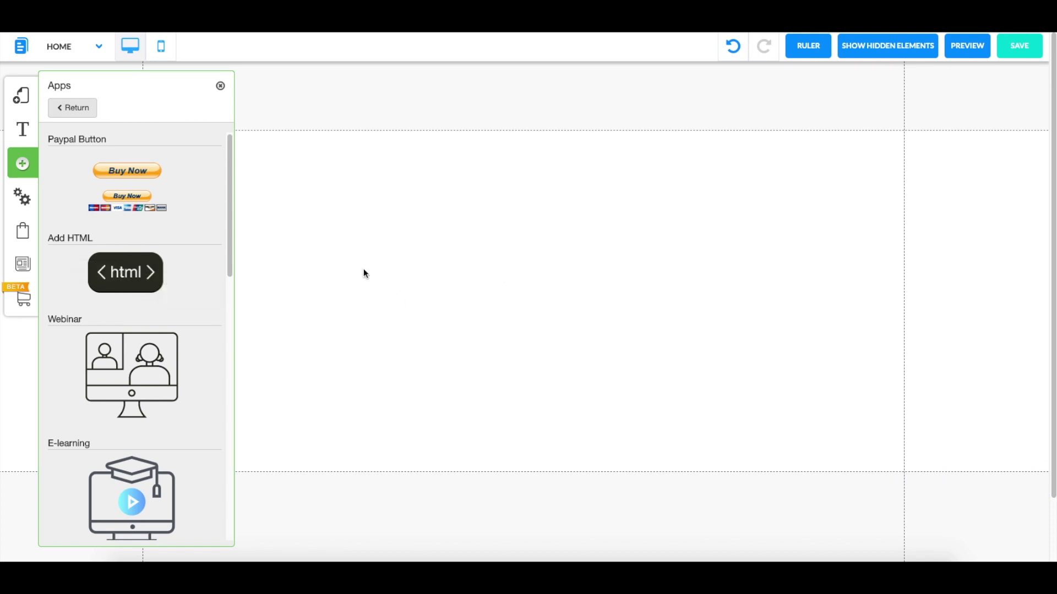
left_click(146, 272)
left_click(221, 86)
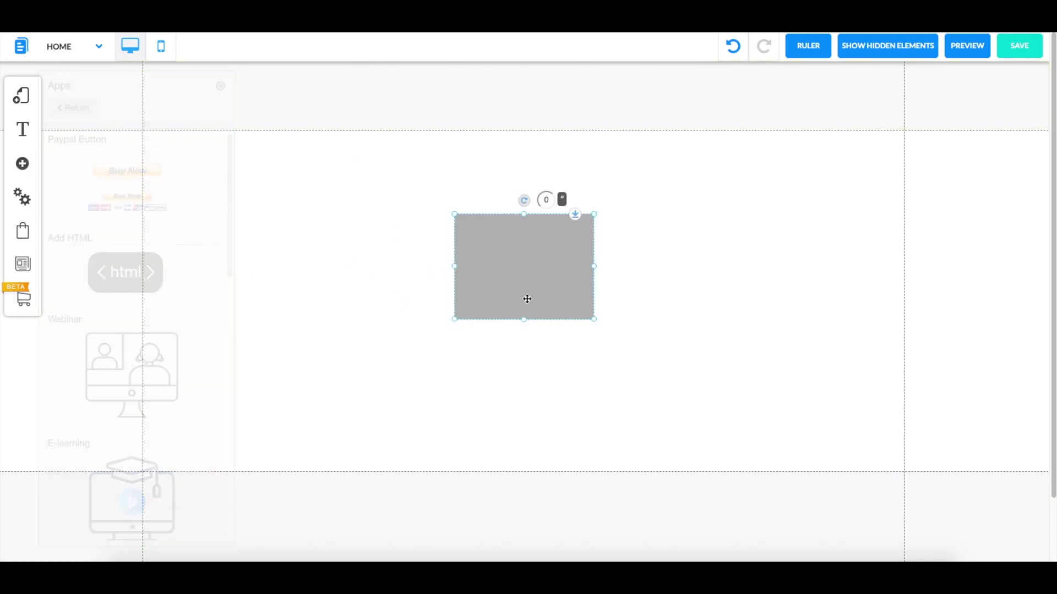
Reposition and enlarge the HTML box, then open its Insert HTML editor
left_click_drag(518, 271, 779, 436)
left_click_drag(600, 304, 561, 306)
left_click(521, 267)
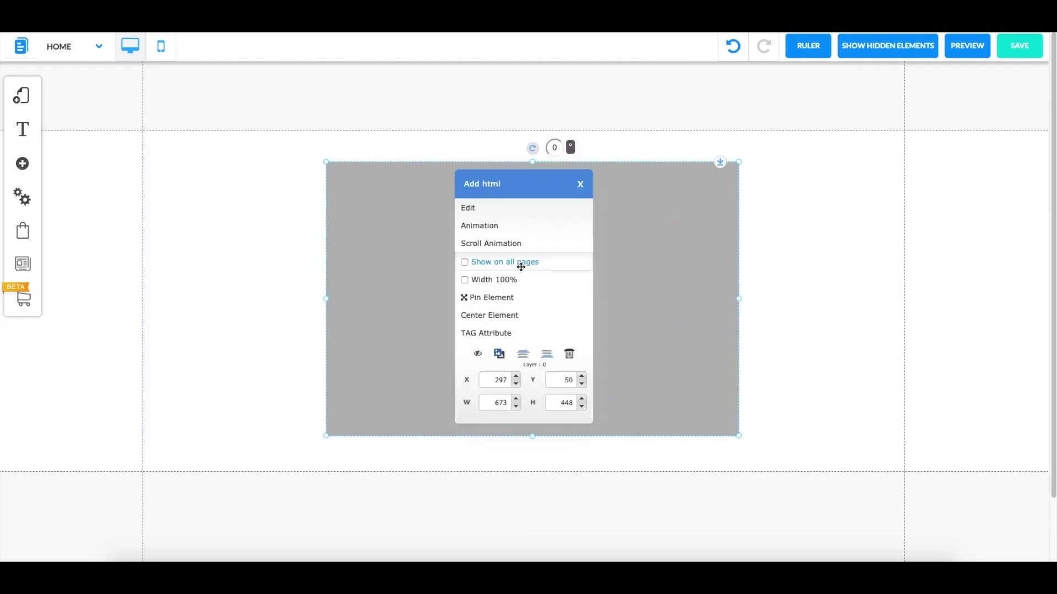
left_click(481, 208)
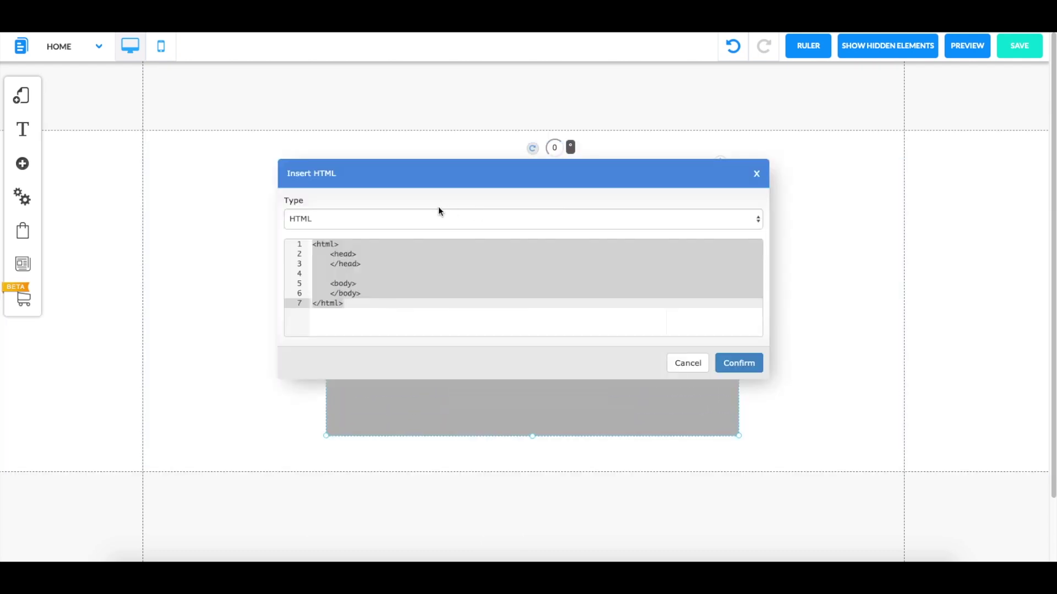
Replace the default HTML with the copied SiteBot iframe embed code and confirm
left_click(404, 275)
left_click_drag(410, 332, 307, 226)
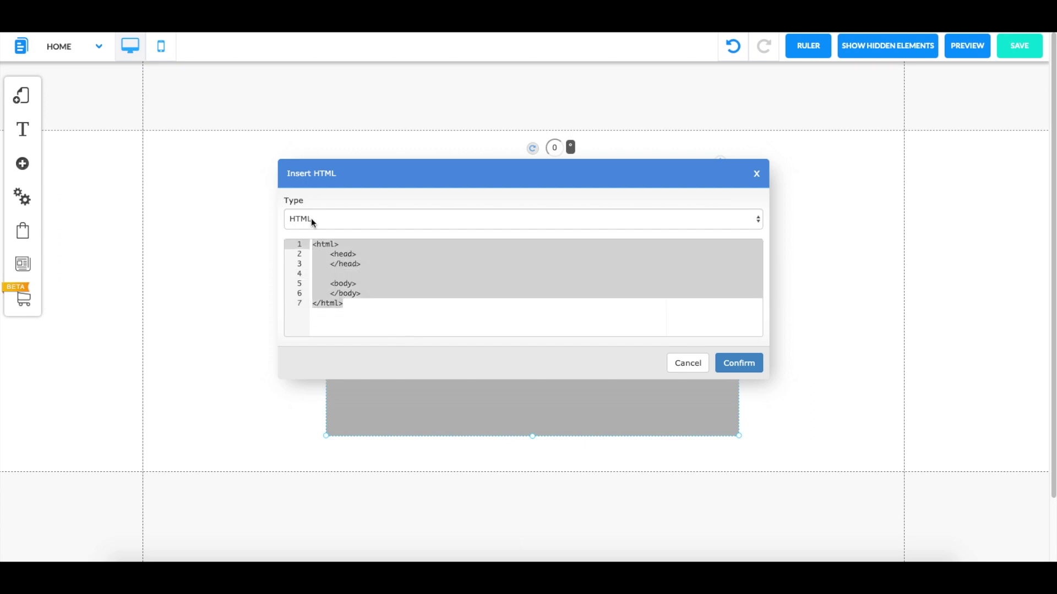
key("BackSpace")
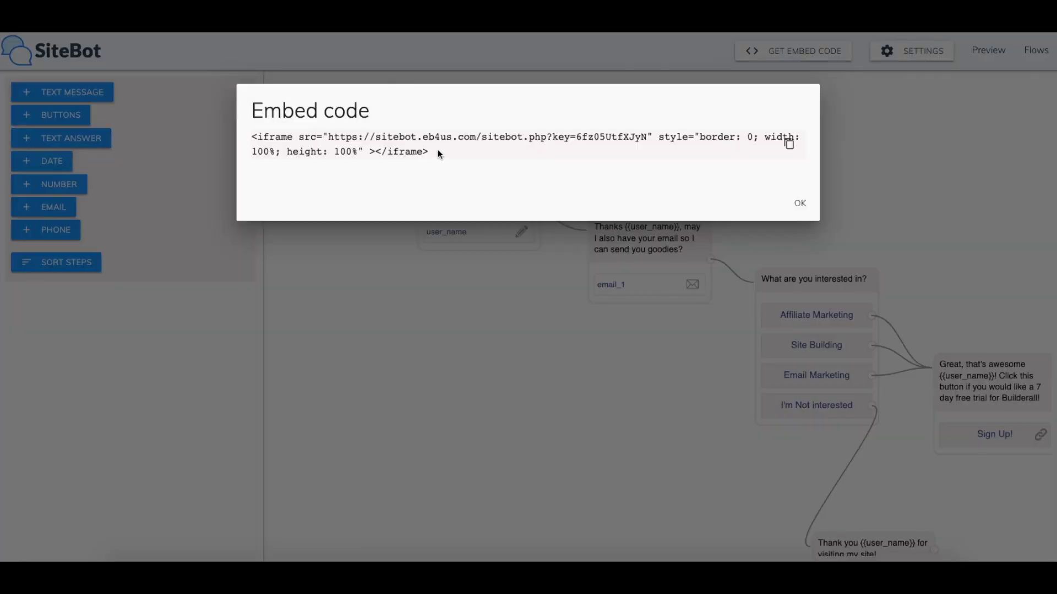
left_click_drag(437, 151, 242, 137)
left_click(563, 157)
left_click(787, 145)
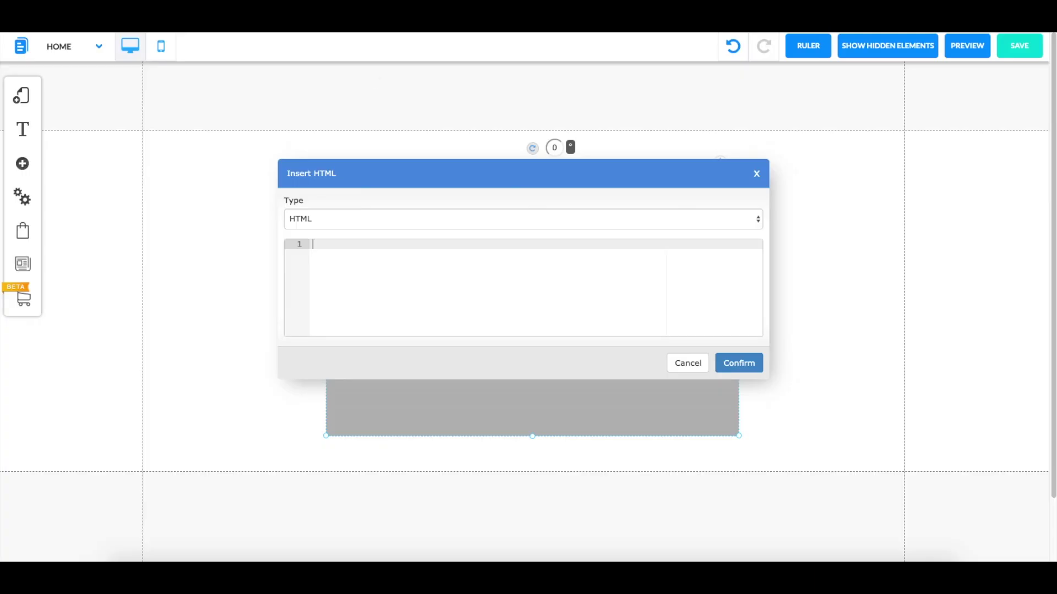
key("ctrl+v")
left_click(739, 363)
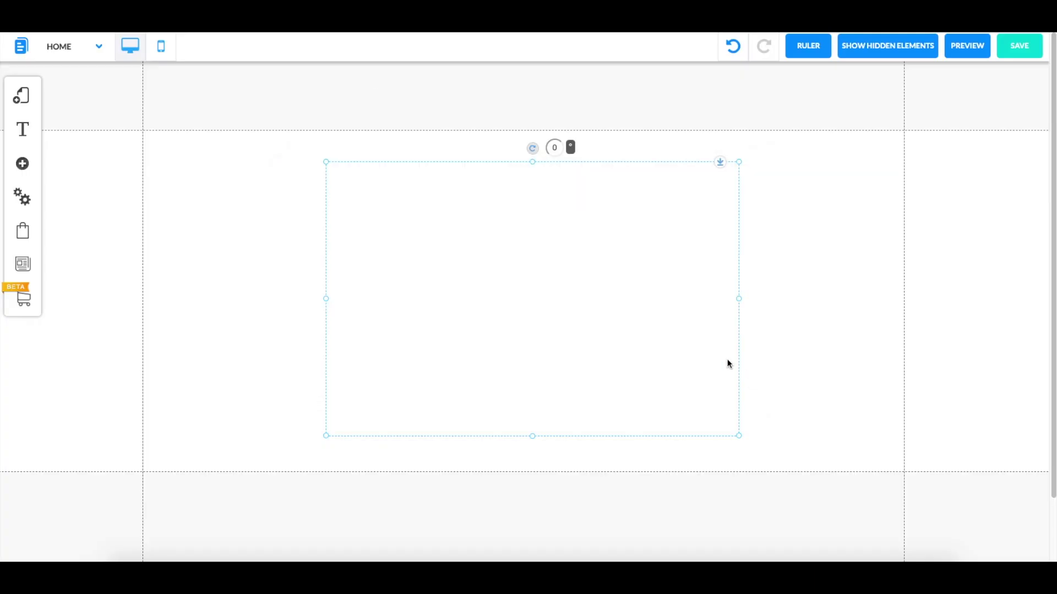
Shrink the chatbot widget and move it toward the lower right of the page
left_click_drag(542, 328, 553, 307)
left_click_drag(751, 421, 622, 408)
left_click_drag(677, 409, 674, 405)
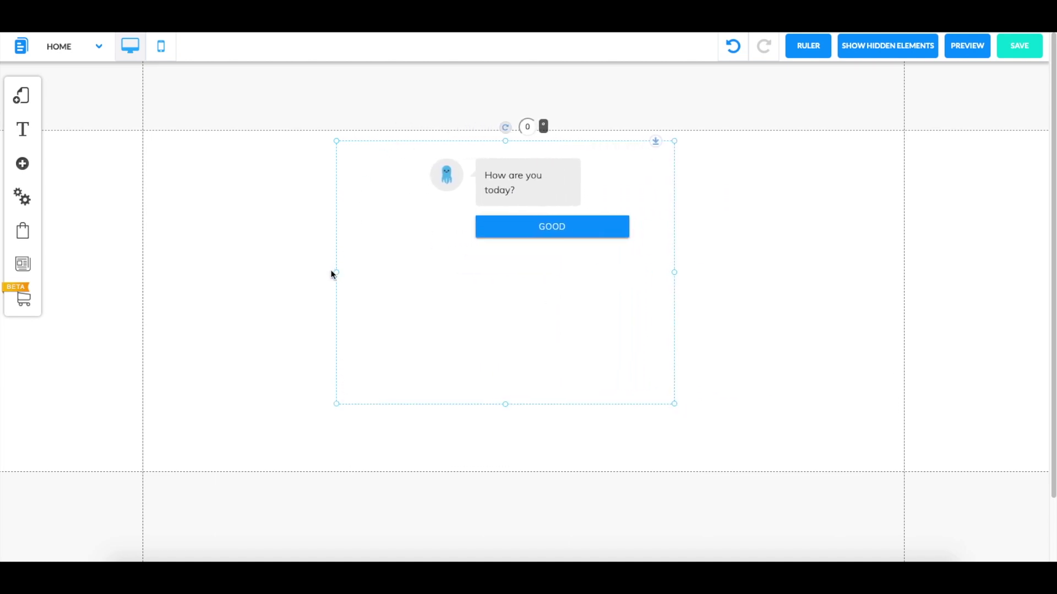
left_click_drag(337, 275, 345, 277)
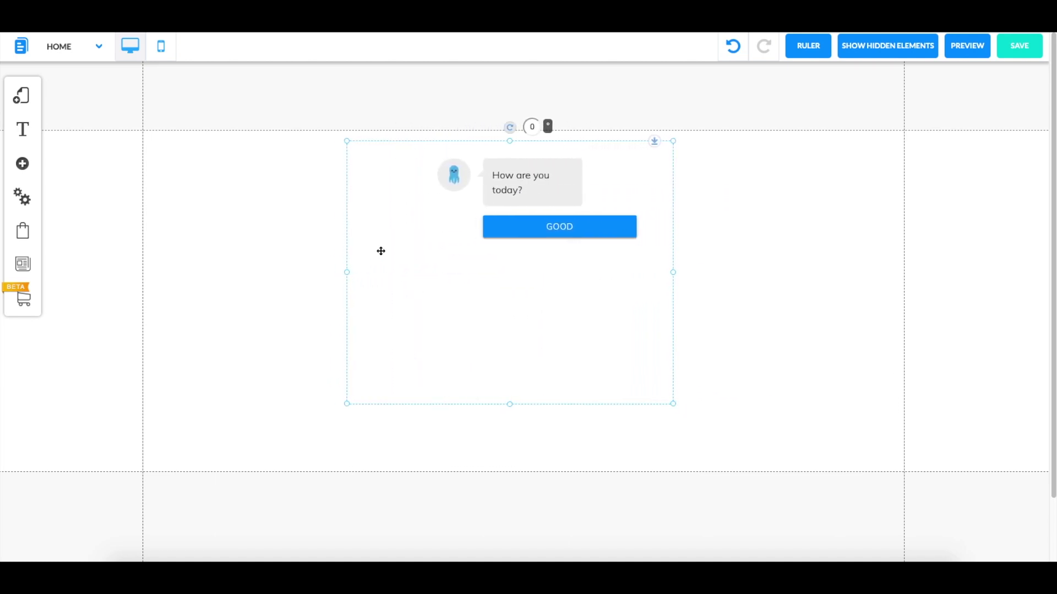
left_click_drag(421, 208, 431, 227)
left_click_drag(518, 424, 517, 295)
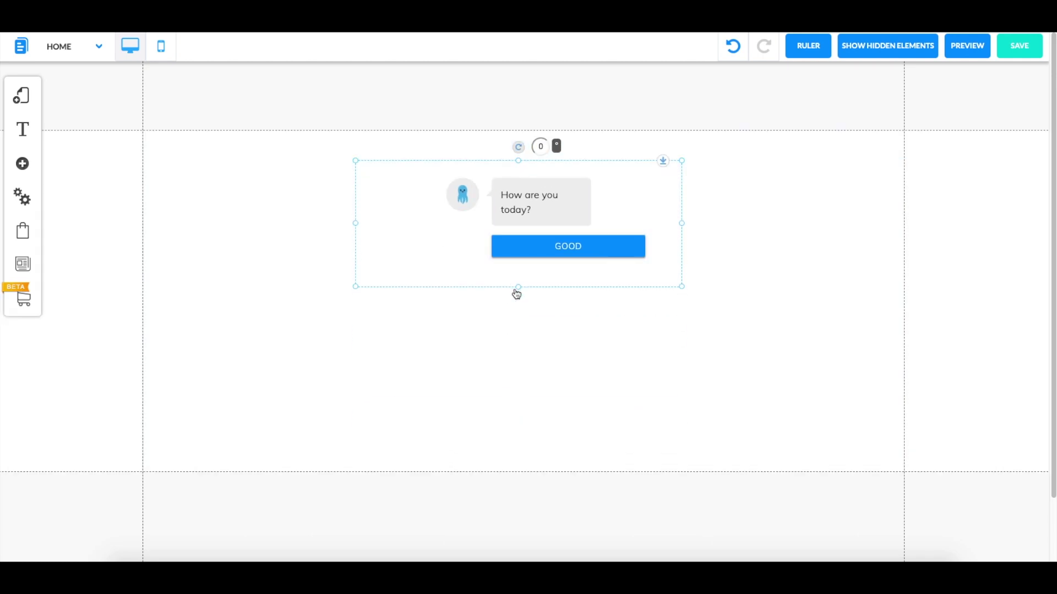
left_click_drag(463, 260, 791, 408)
Apply Manual Pin to the widget, fine-tune its bottom-right position and preview the page
left_click(755, 391)
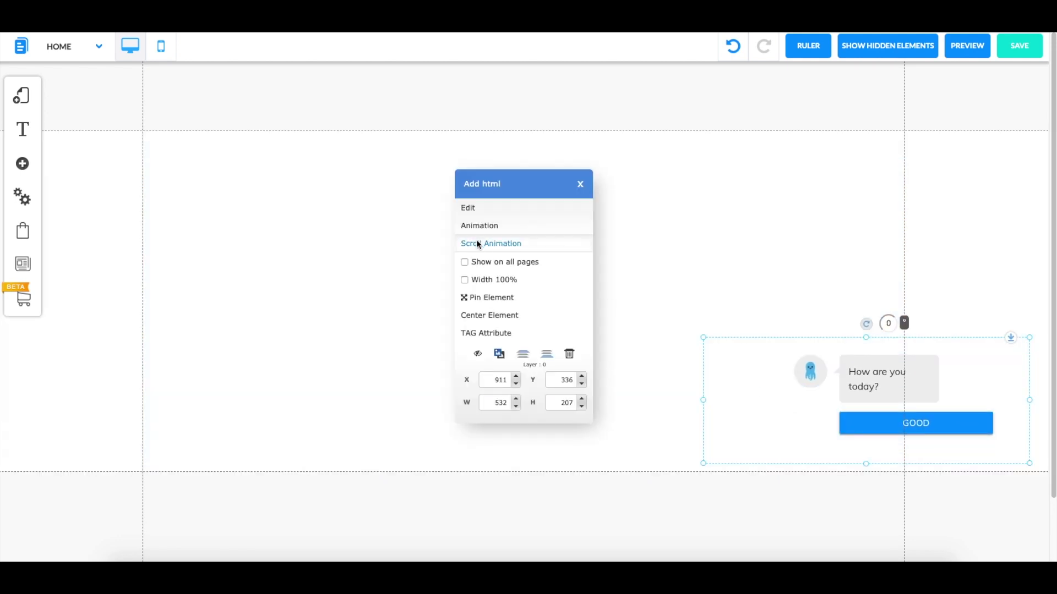
left_click(478, 299)
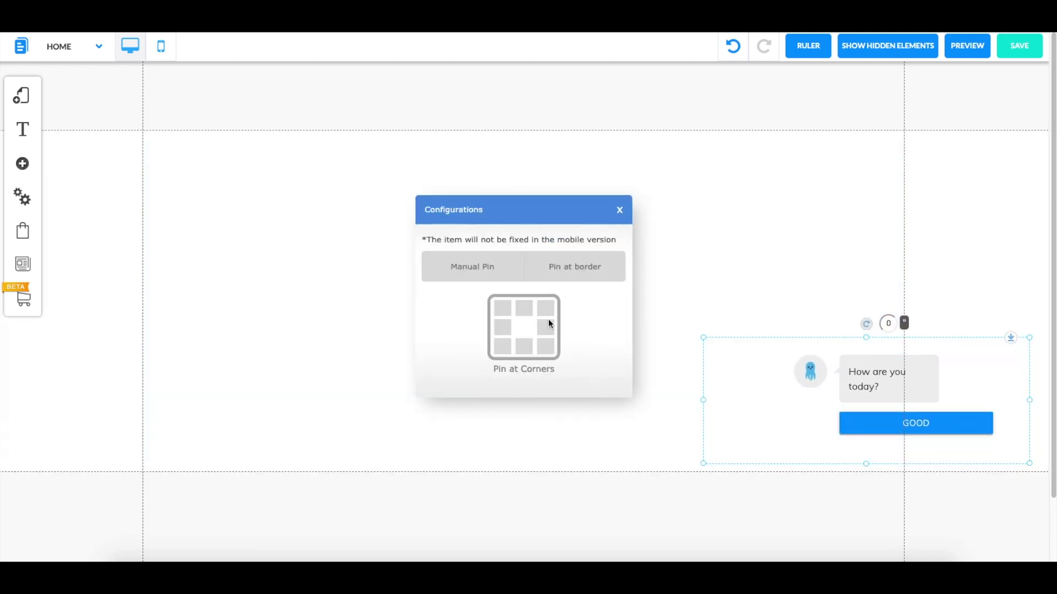
left_click(472, 270)
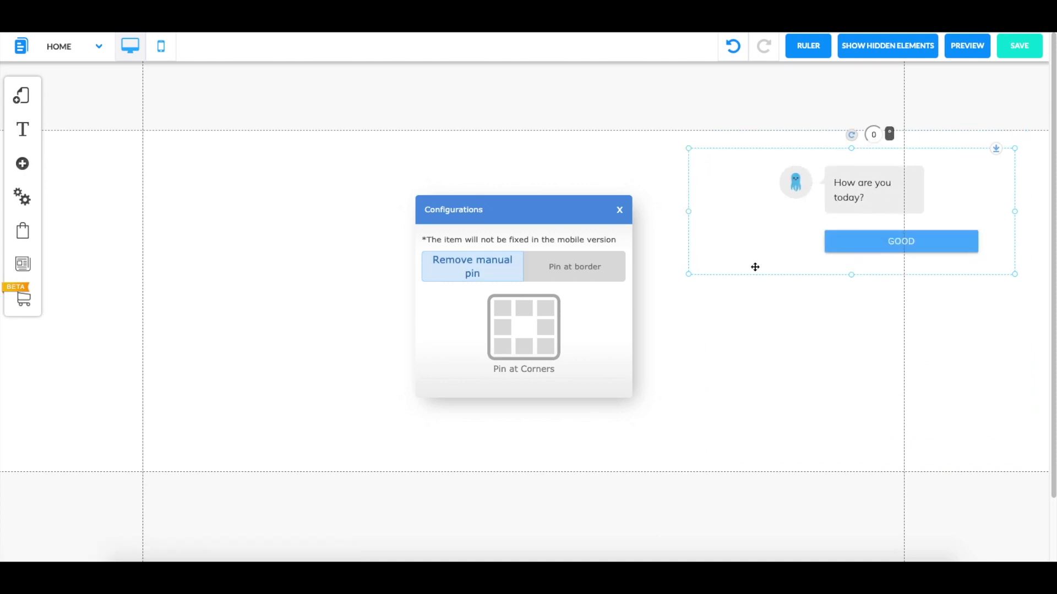
left_click_drag(755, 267, 774, 420)
left_click(774, 420)
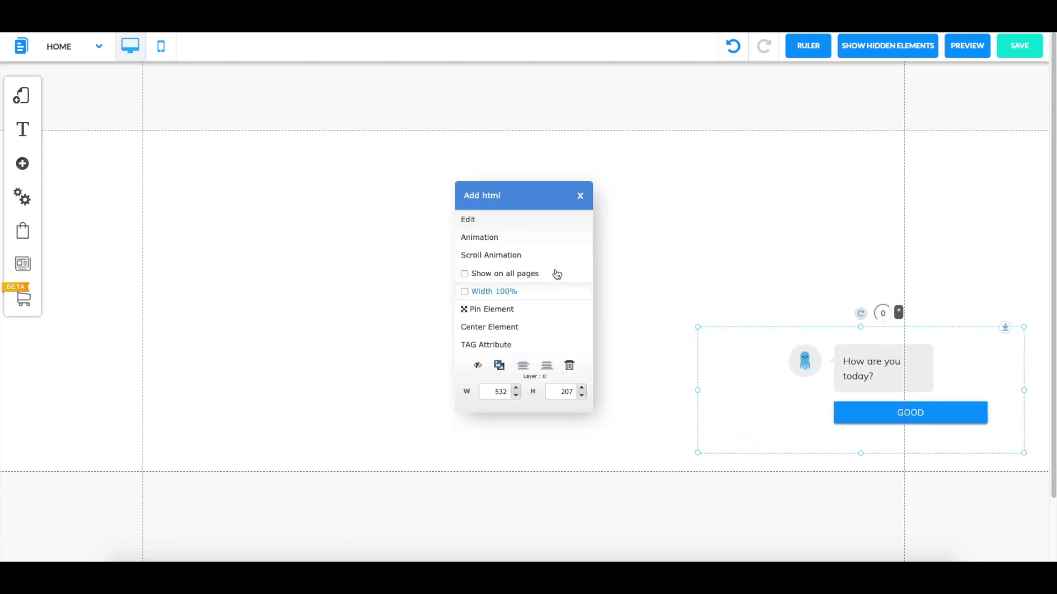
left_click(493, 310)
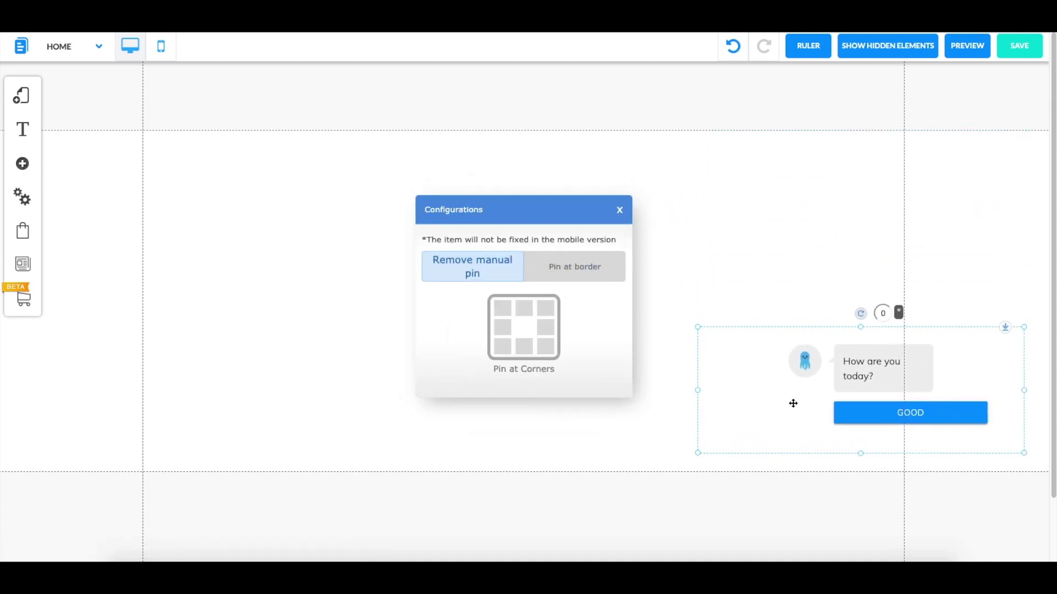
left_click_drag(793, 404, 799, 415)
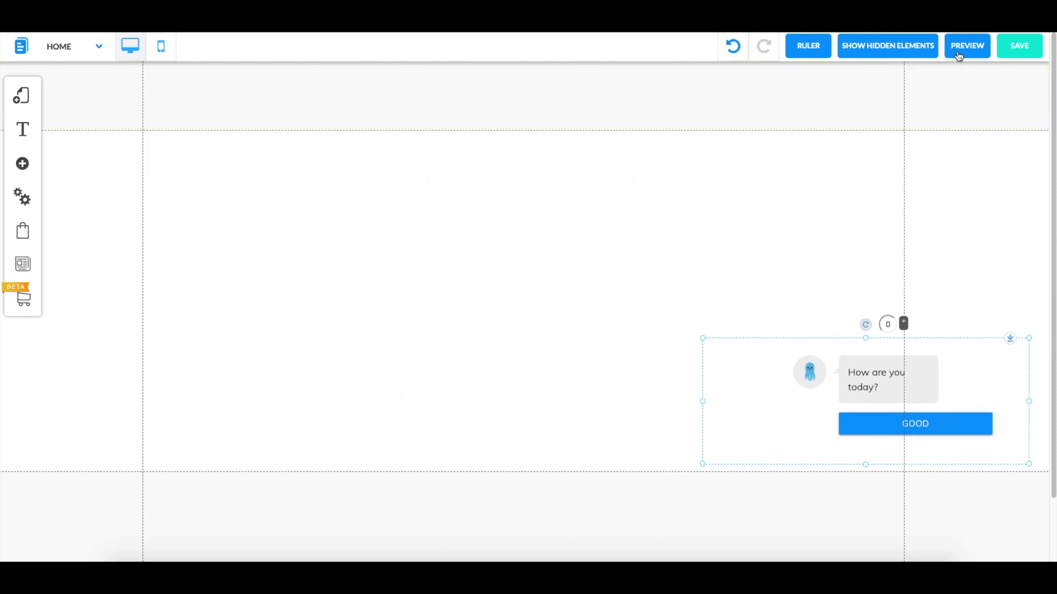
left_click(967, 45)
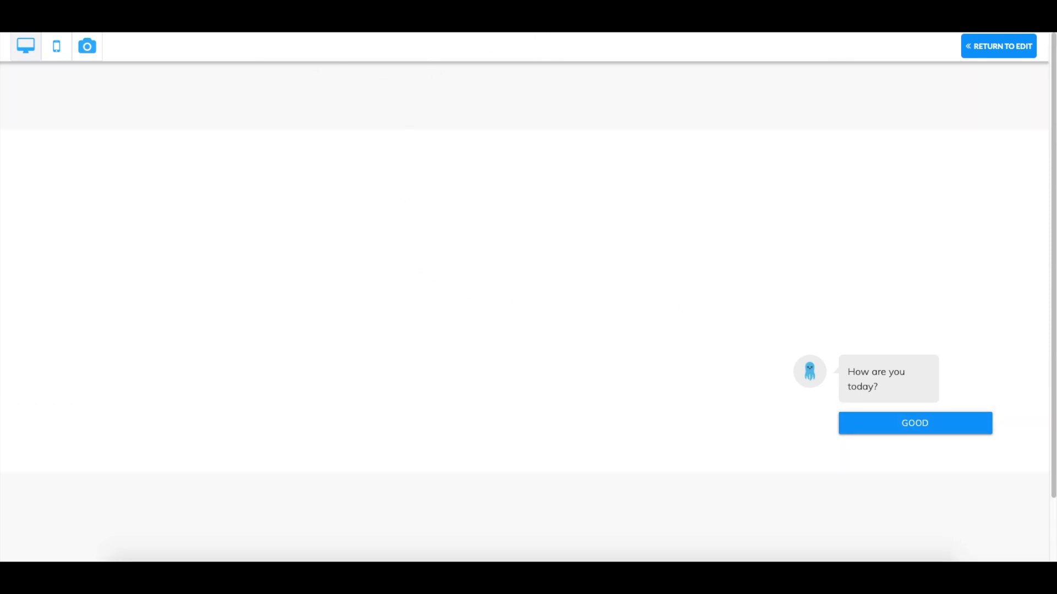
Leave the Pixel Perfect page preview with the chatbot at lower right and return to editing
left_click(994, 46)
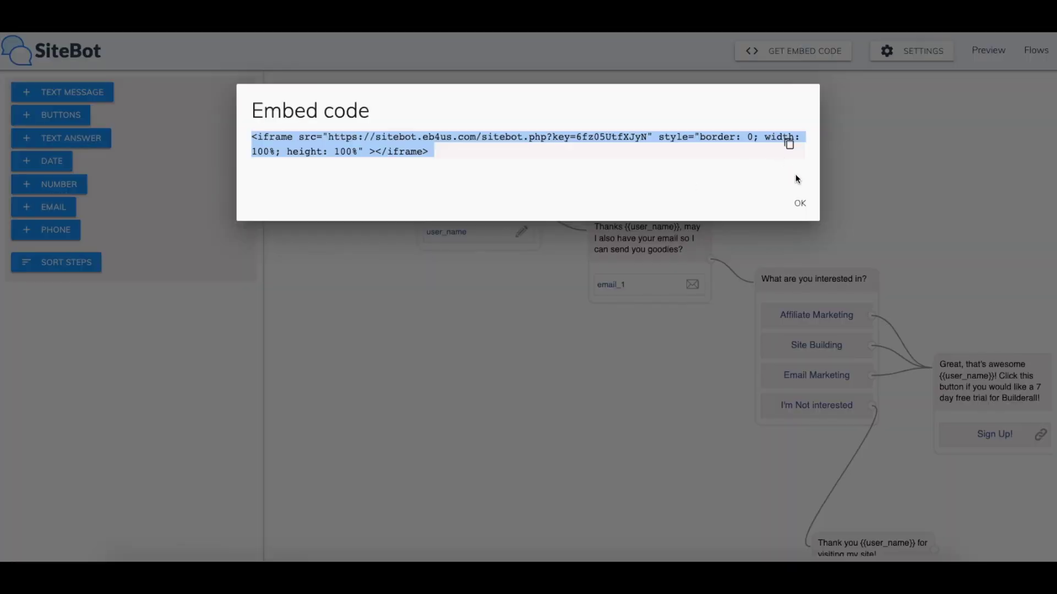
Dismiss SiteBot's Embed code dialog to get back to the full chatbot flow builder
left_click(800, 203)
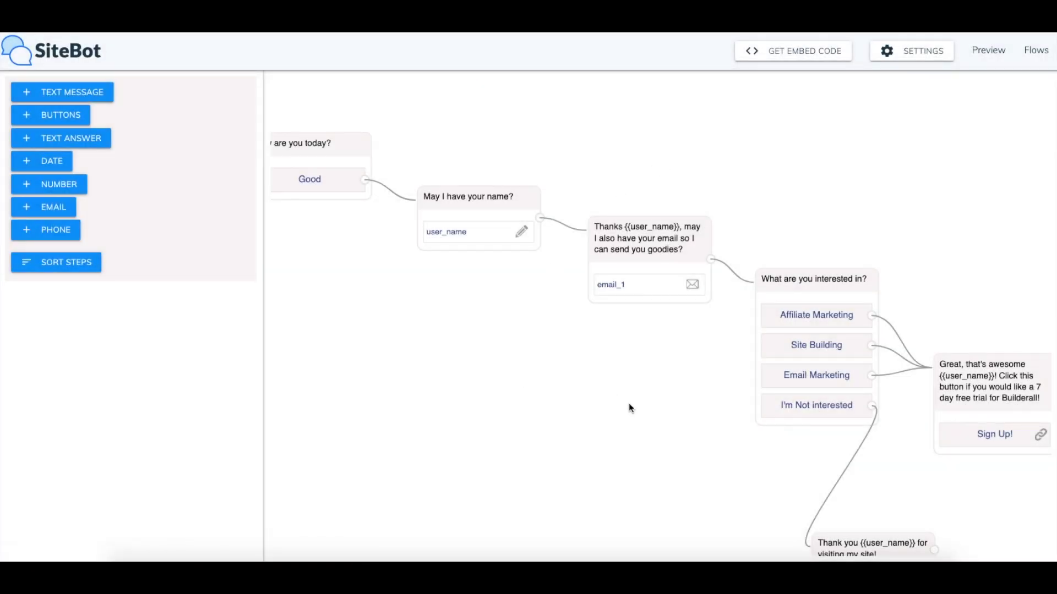